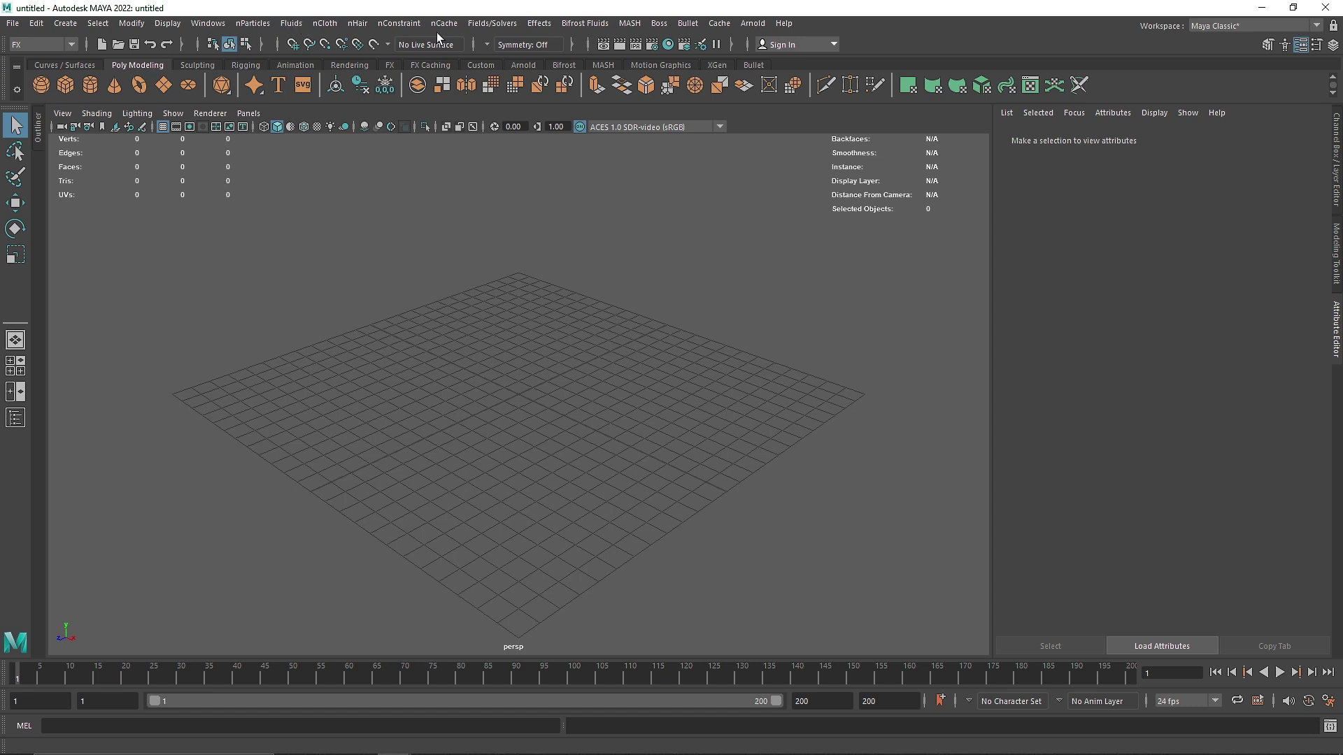
Create a 3D fluid container with an emitter and hide the viewport grid.
{"action": "left_click", "coordinate": [482, 24]}
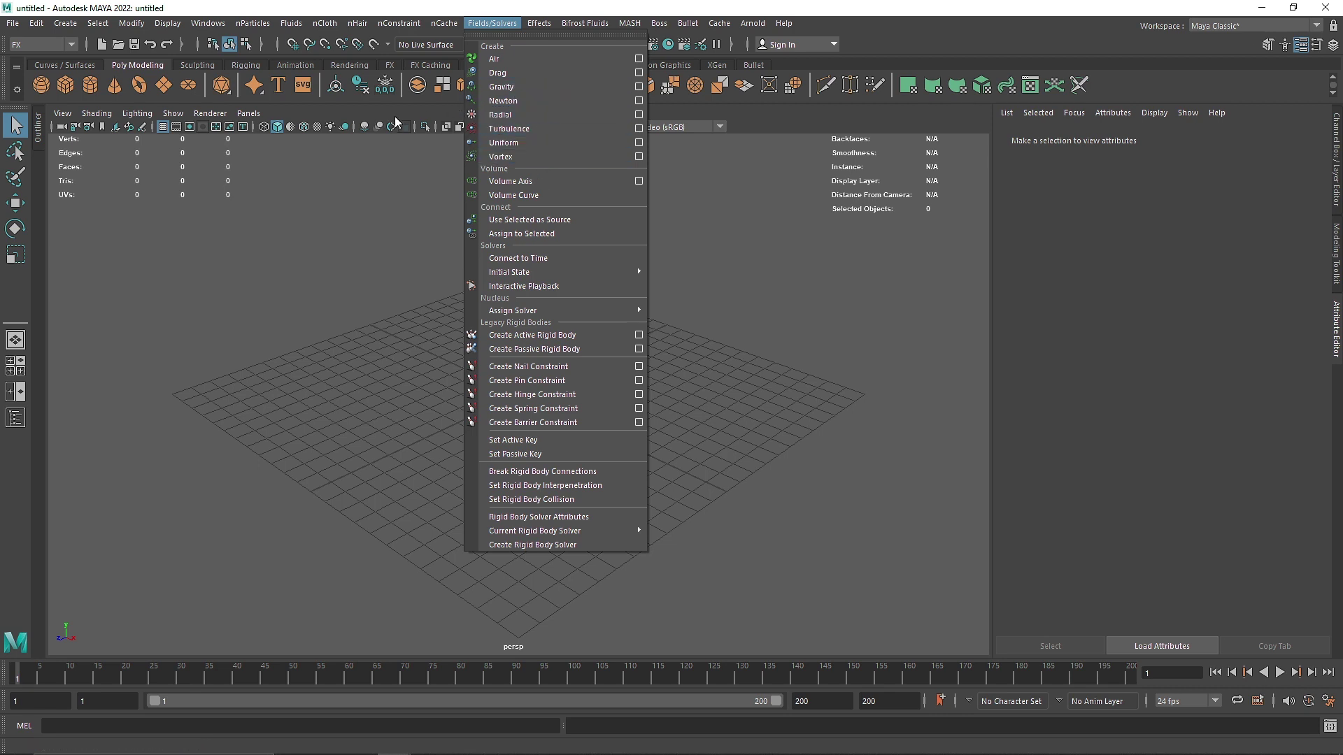
{"action": "left_click", "coordinate": [293, 195]}
{"action": "left_click", "coordinate": [291, 23]}
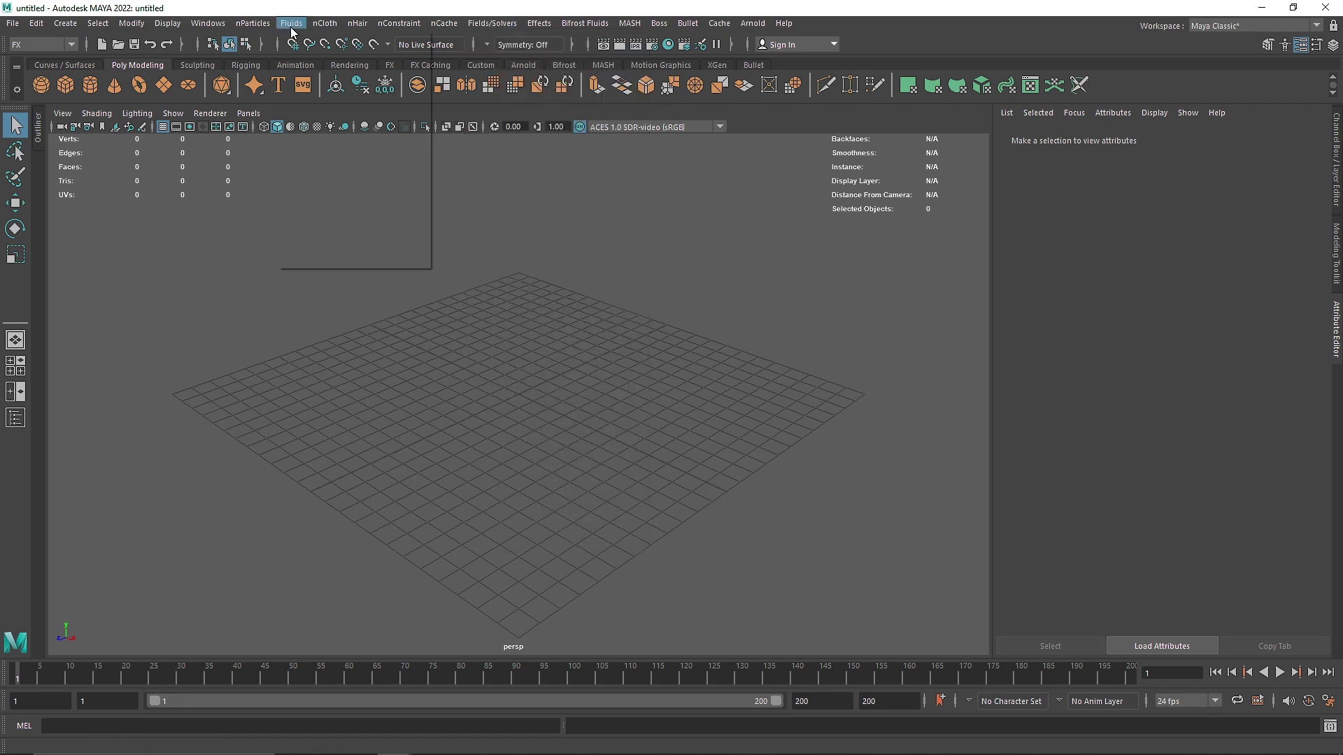
{"action": "left_click", "coordinate": [311, 58]}
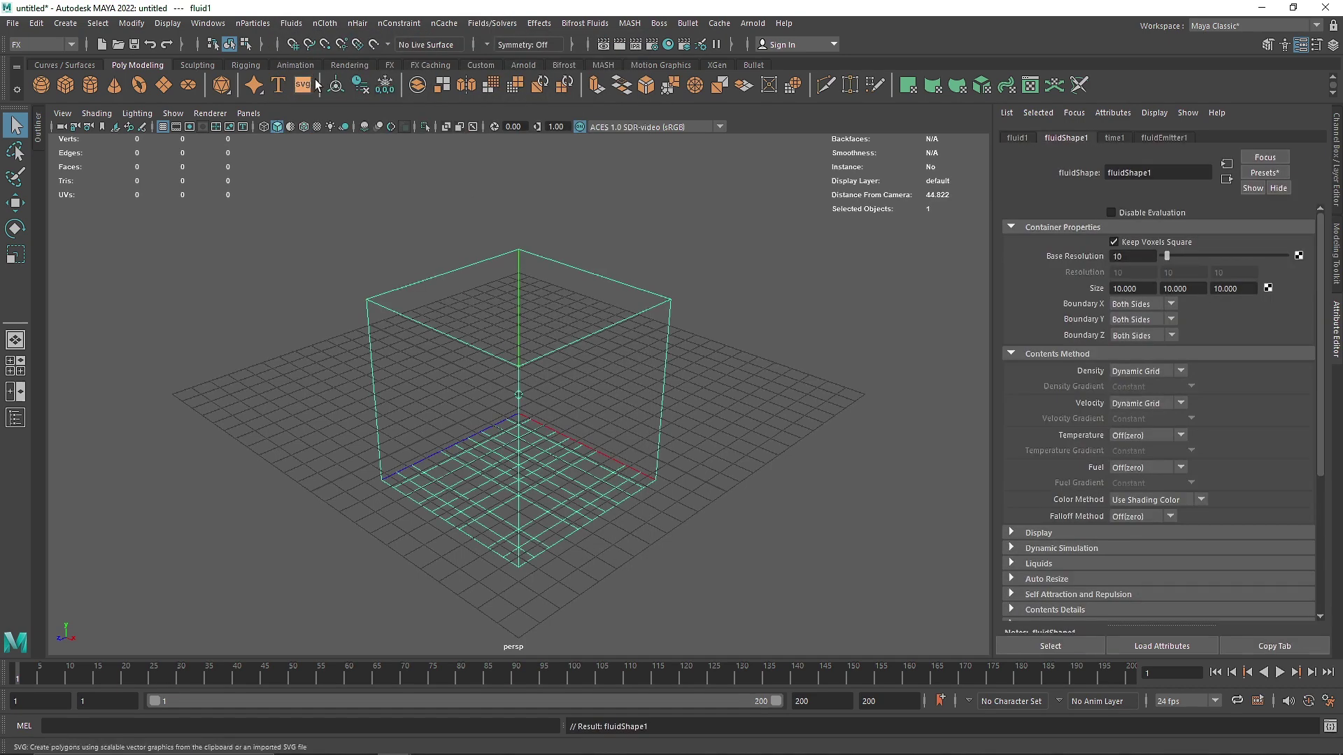
{"action": "left_click", "coordinate": [162, 127]}
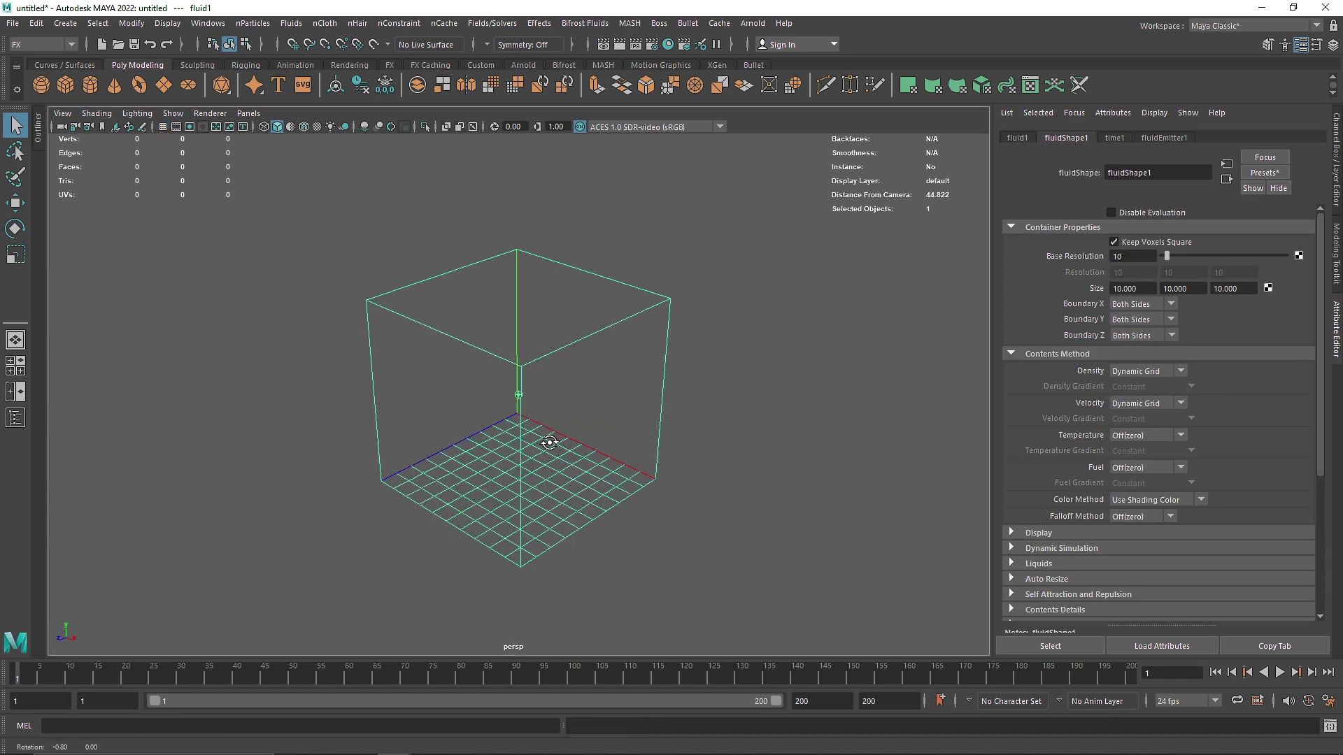
Raise the fluid container about 5.2 units along Y and lower its emitter to just above the container floor.
{"action": "key", "text": "w"}
{"action": "left_click_drag", "start_coordinate": [524, 346], "coordinate": [538, 291]}
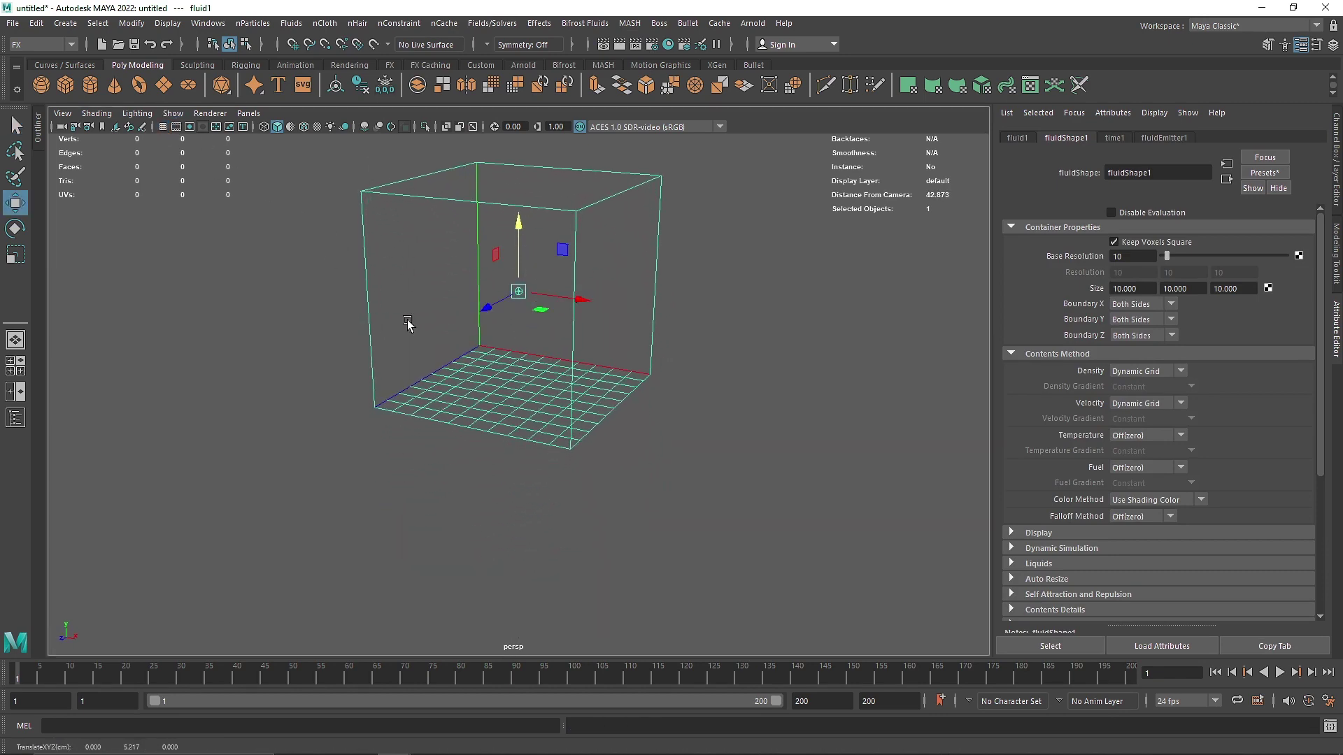
{"action": "left_click_drag", "start_coordinate": [407, 320], "coordinate": [430, 301], "text": "alt"}
{"action": "left_click", "coordinate": [489, 252]}
{"action": "left_click", "coordinate": [533, 277]}
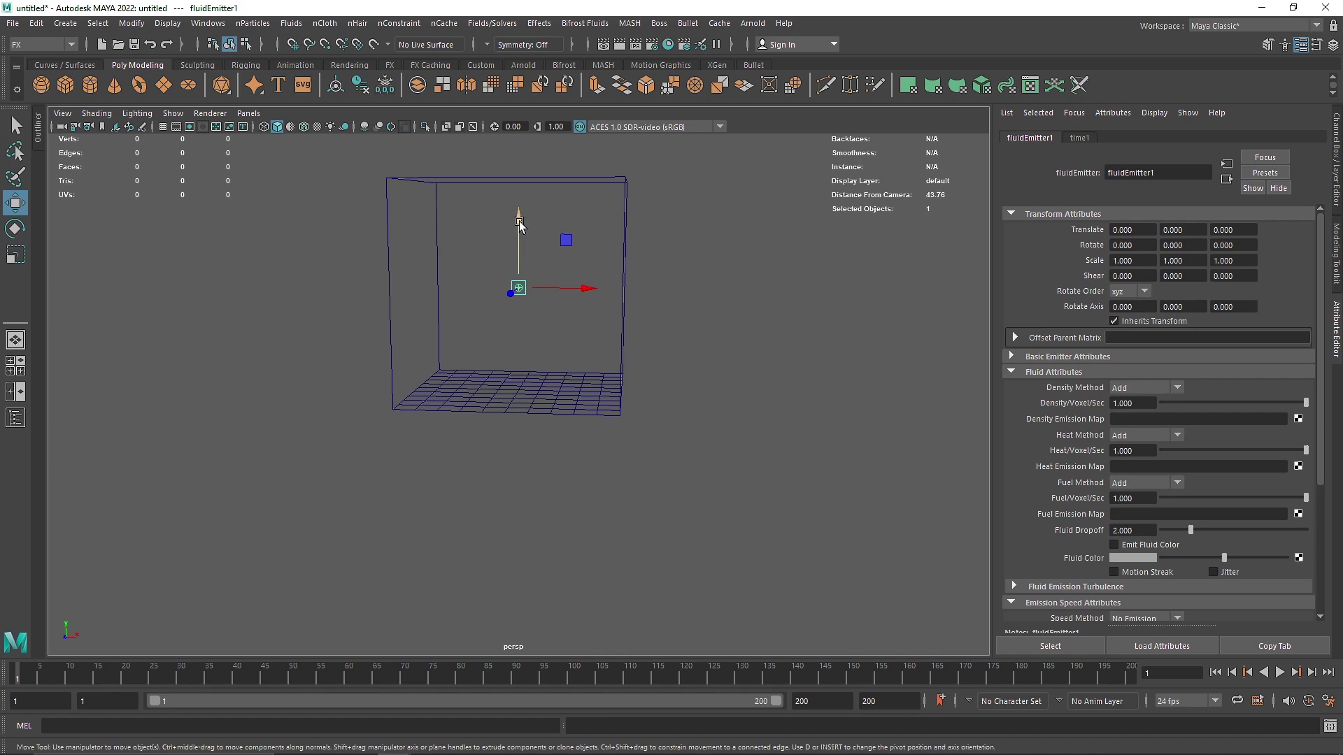
{"action": "left_click_drag", "start_coordinate": [519, 224], "coordinate": [548, 317]}
Set the fluid container's Base Resolution to 30 and collapse its Container Properties and Contents Method settings.
{"action": "left_click", "coordinate": [633, 311]}
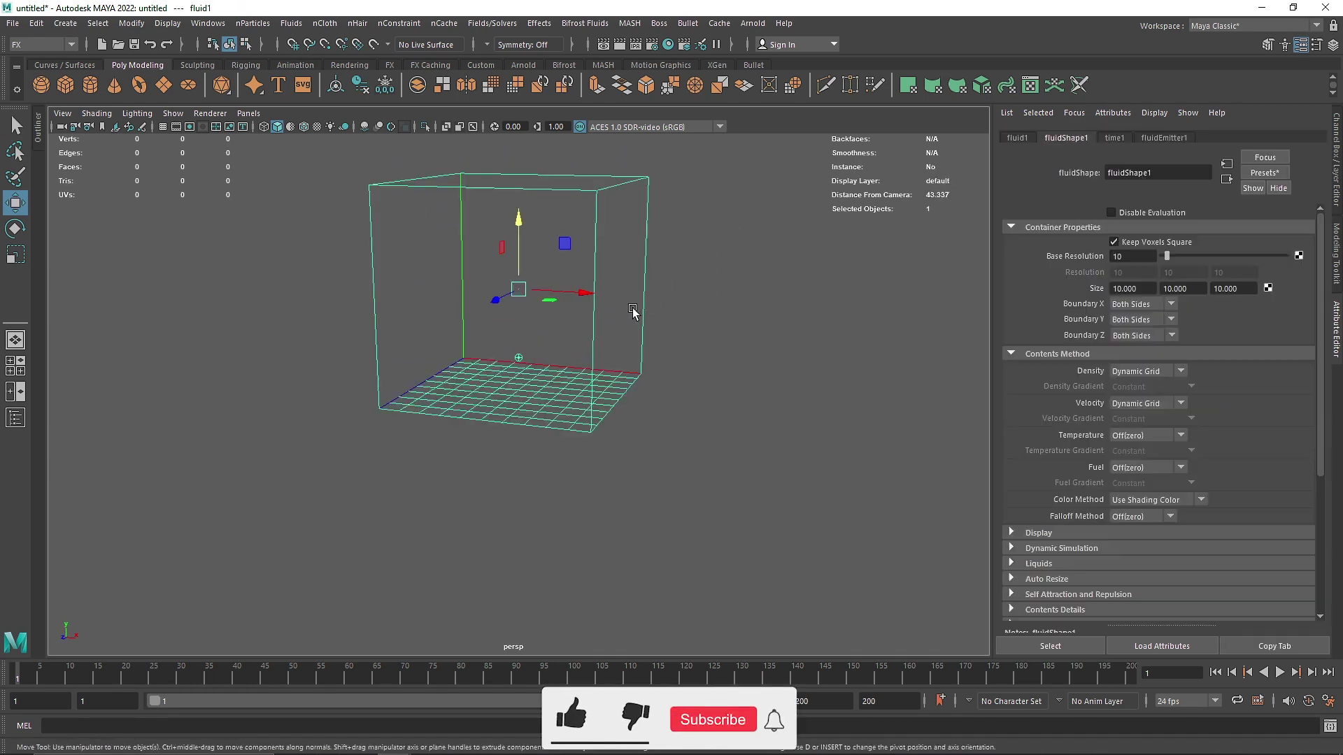
{"action": "type", "text": "30"}
{"action": "key", "text": "Return"}
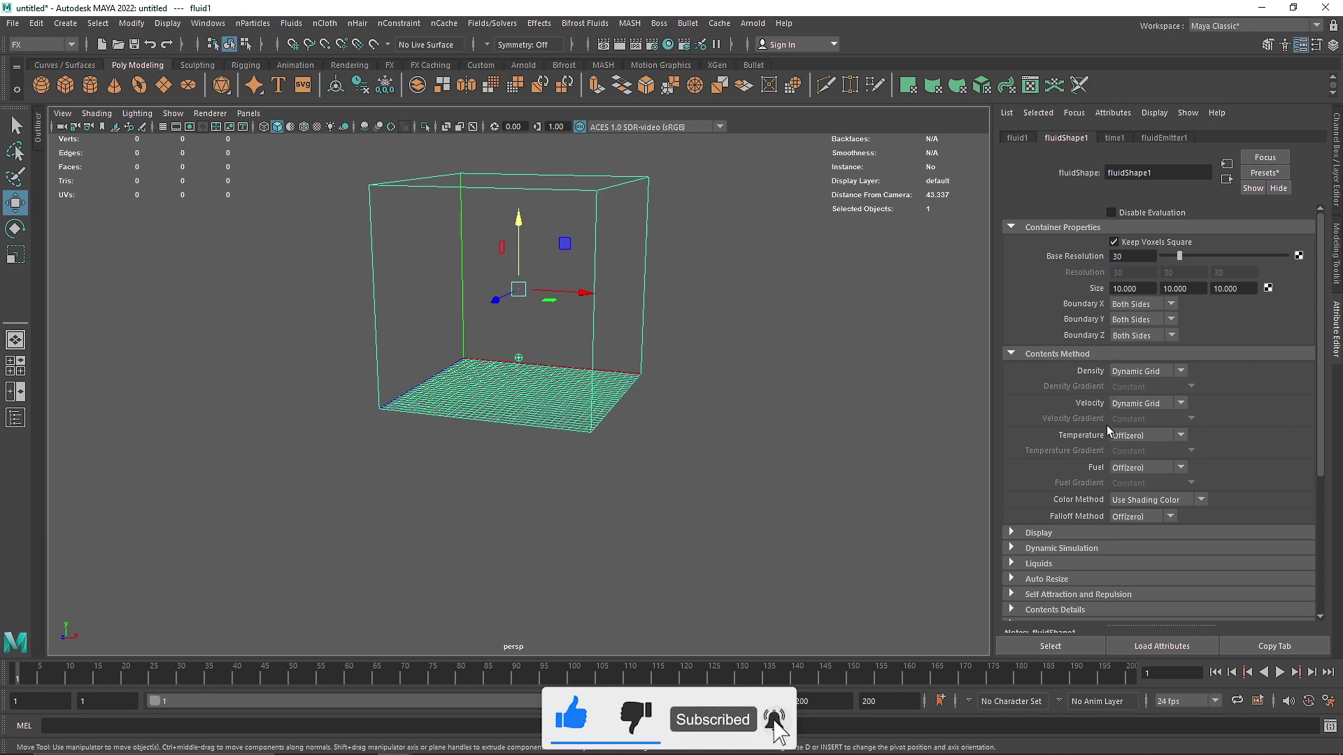
{"action": "left_click", "coordinate": [1036, 226]}
{"action": "left_click", "coordinate": [1053, 242]}
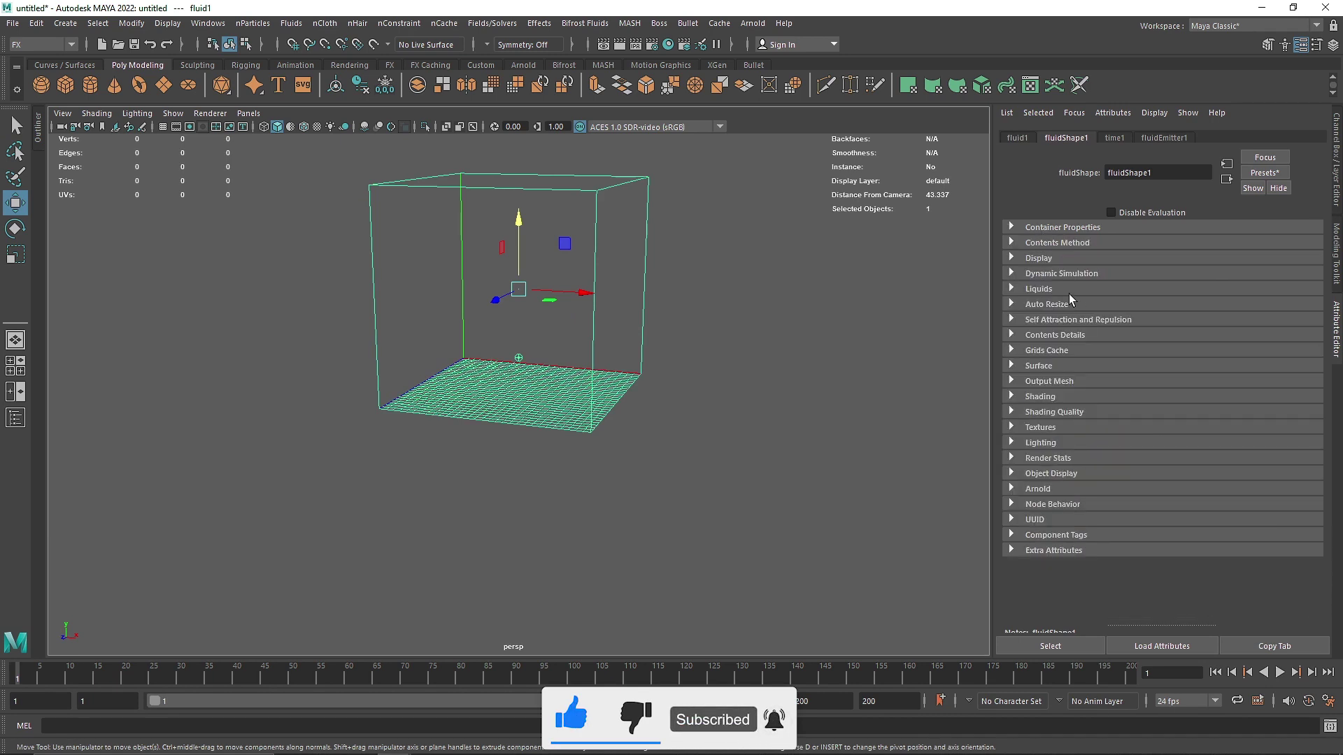
Preview the fluid simulation briefly and enable Auto Resize on the container.
{"action": "left_click", "coordinate": [1279, 673]}
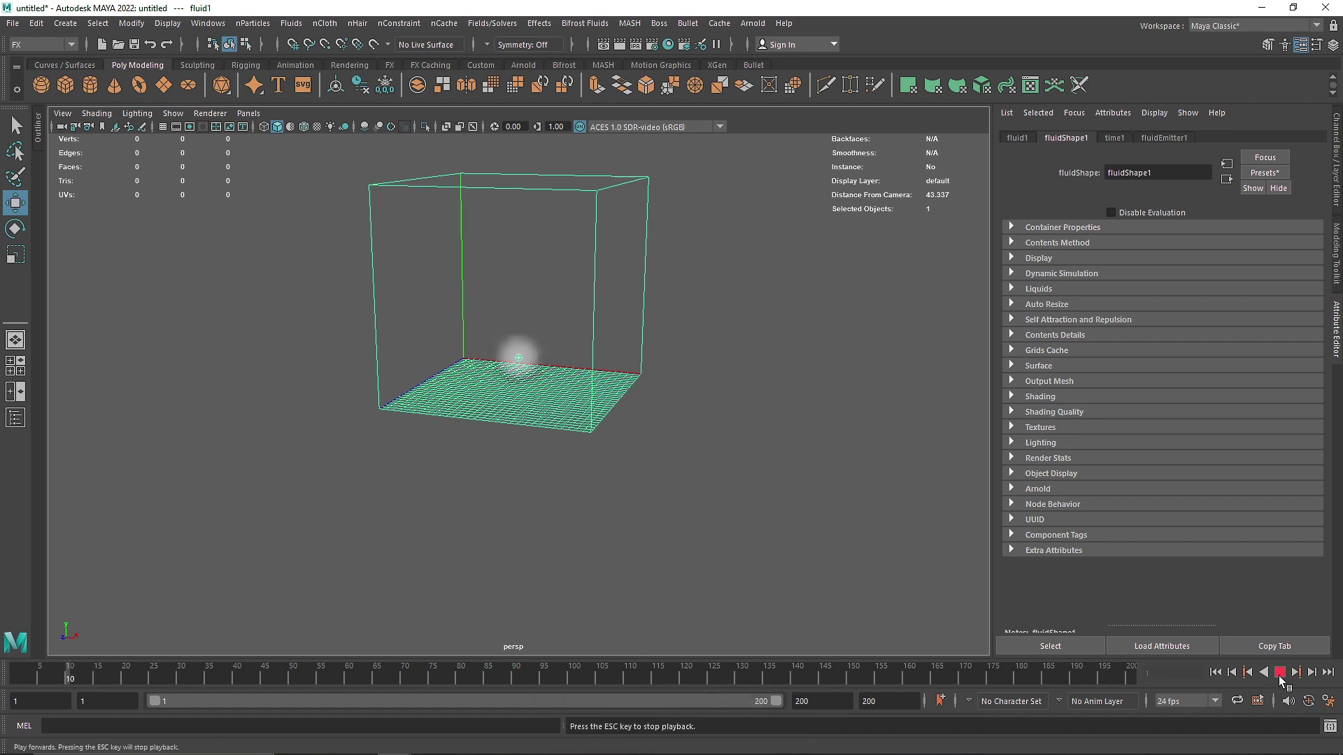
{"action": "left_click", "coordinate": [1279, 673]}
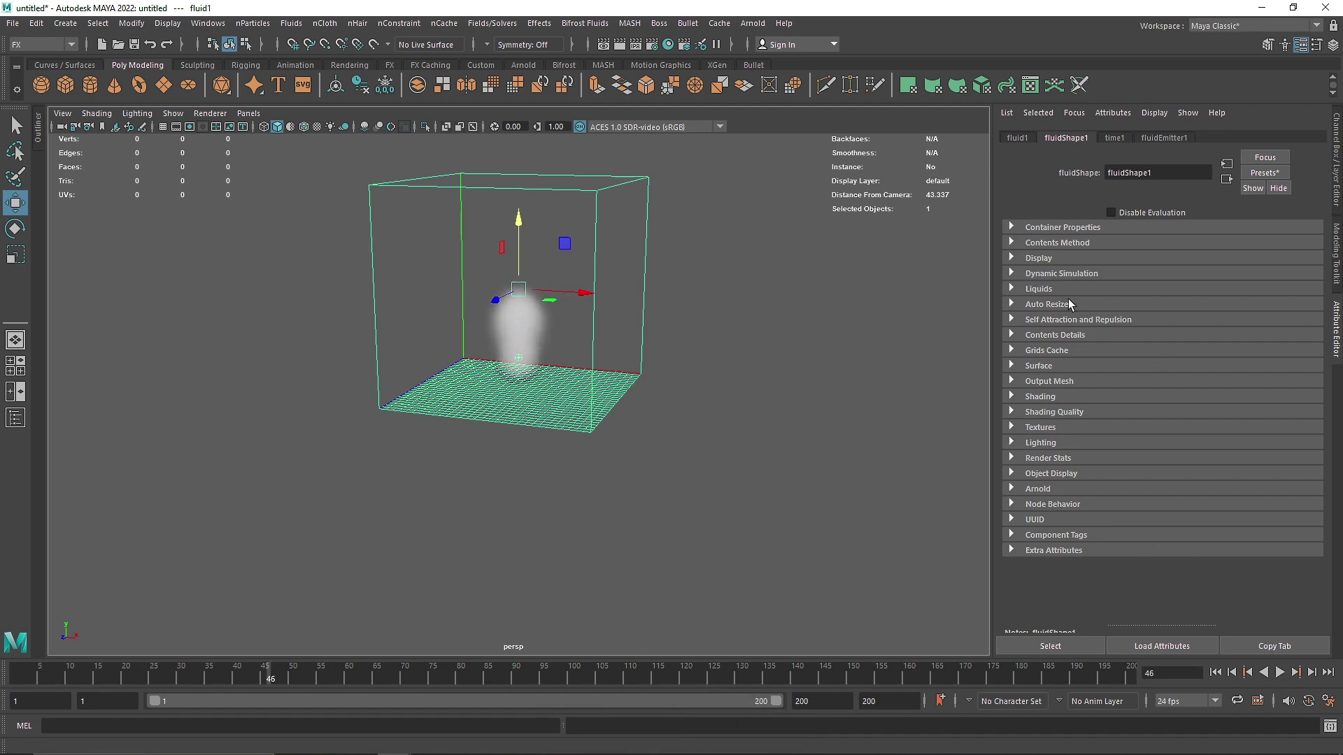
{"action": "left_click", "coordinate": [1047, 304]}
{"action": "left_click", "coordinate": [1077, 306]}
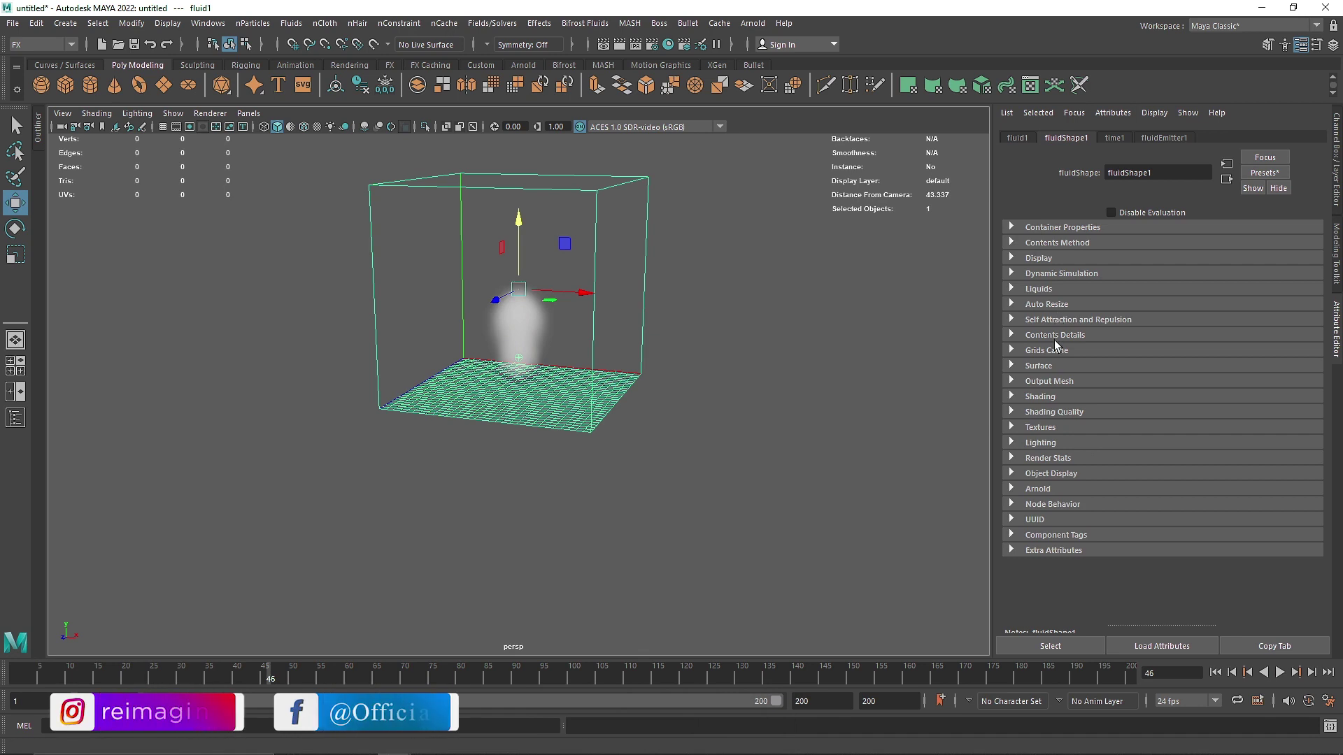
Set the fluid's Density Scale to 1, Buoyancy to 1.5 and Dissipation to 0.25.
{"action": "left_click", "coordinate": [1055, 336]}
{"action": "left_click", "coordinate": [1096, 351]}
{"action": "double_click", "coordinate": [1134, 366]}
{"action": "type", "text": "1"}
{"action": "left_click", "coordinate": [1134, 381]}
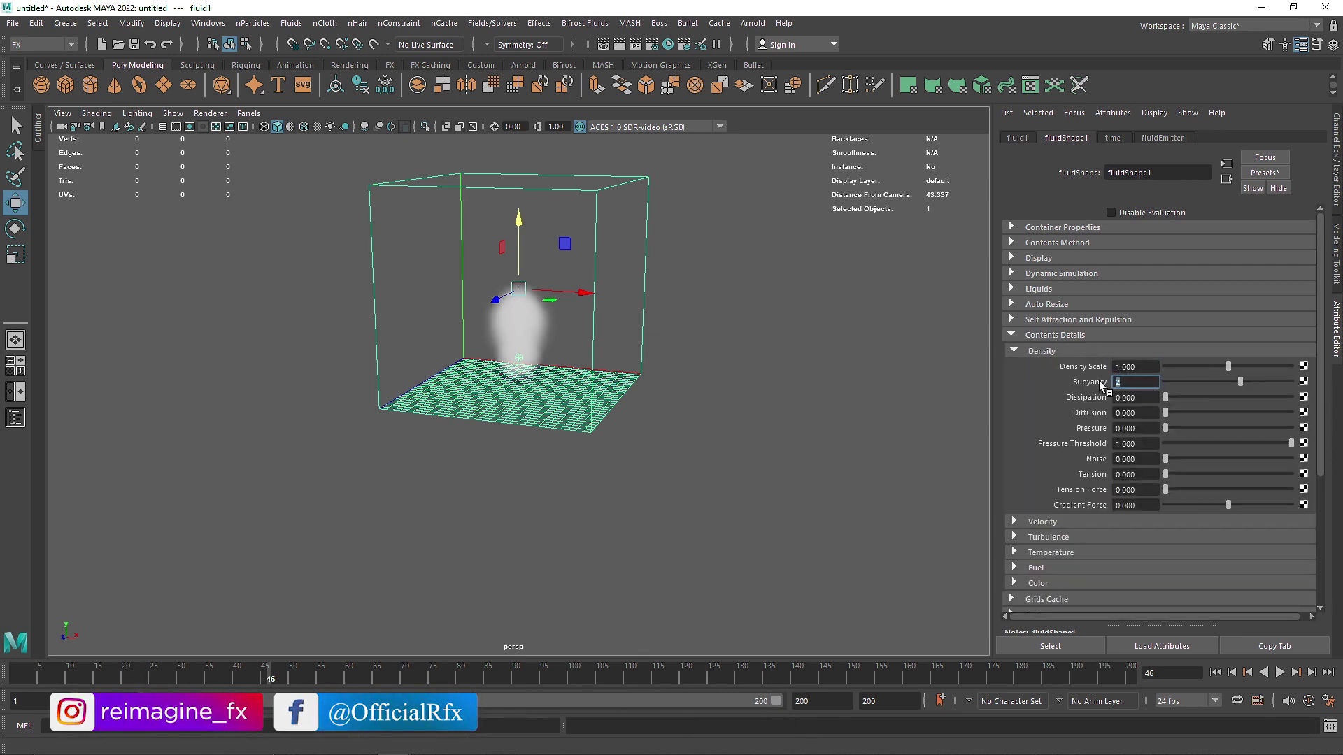
{"action": "left_click_drag", "start_coordinate": [1136, 398], "coordinate": [1090, 395]}
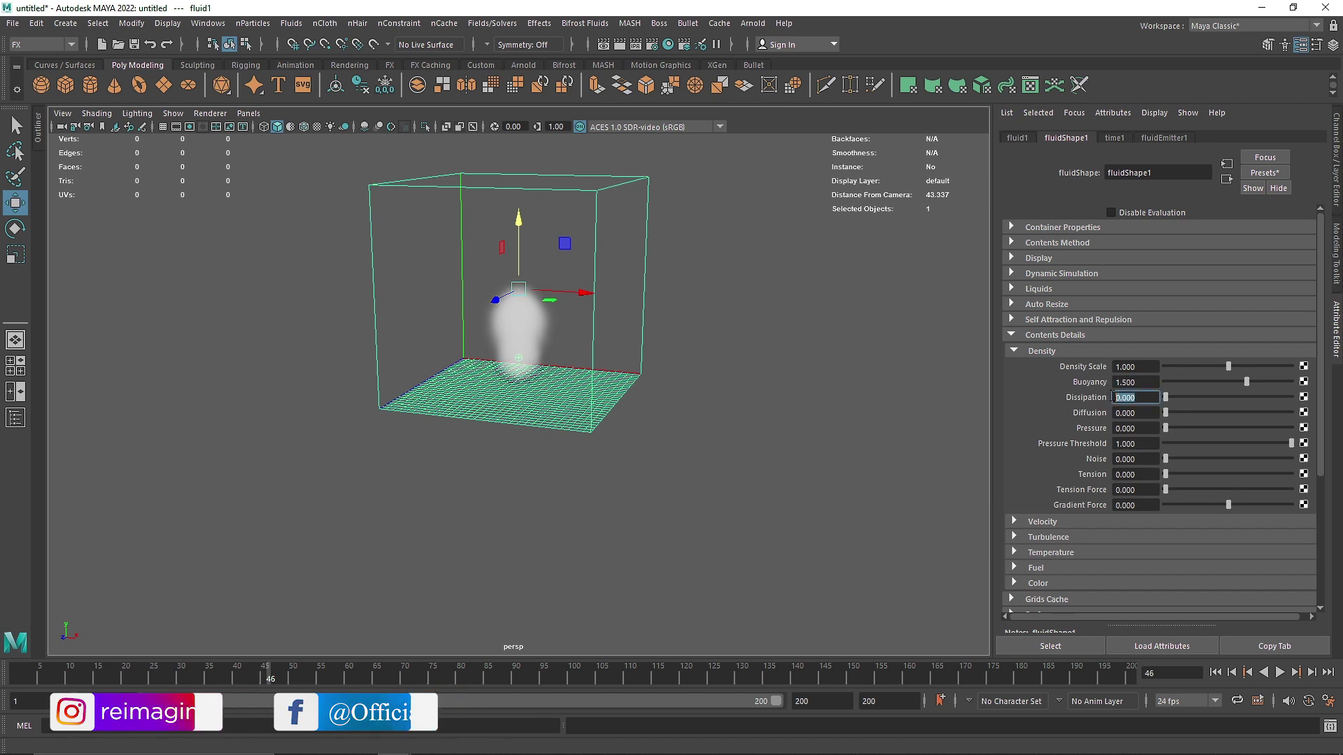
{"action": "type", "text": ".25"}
{"action": "key", "text": "Return"}
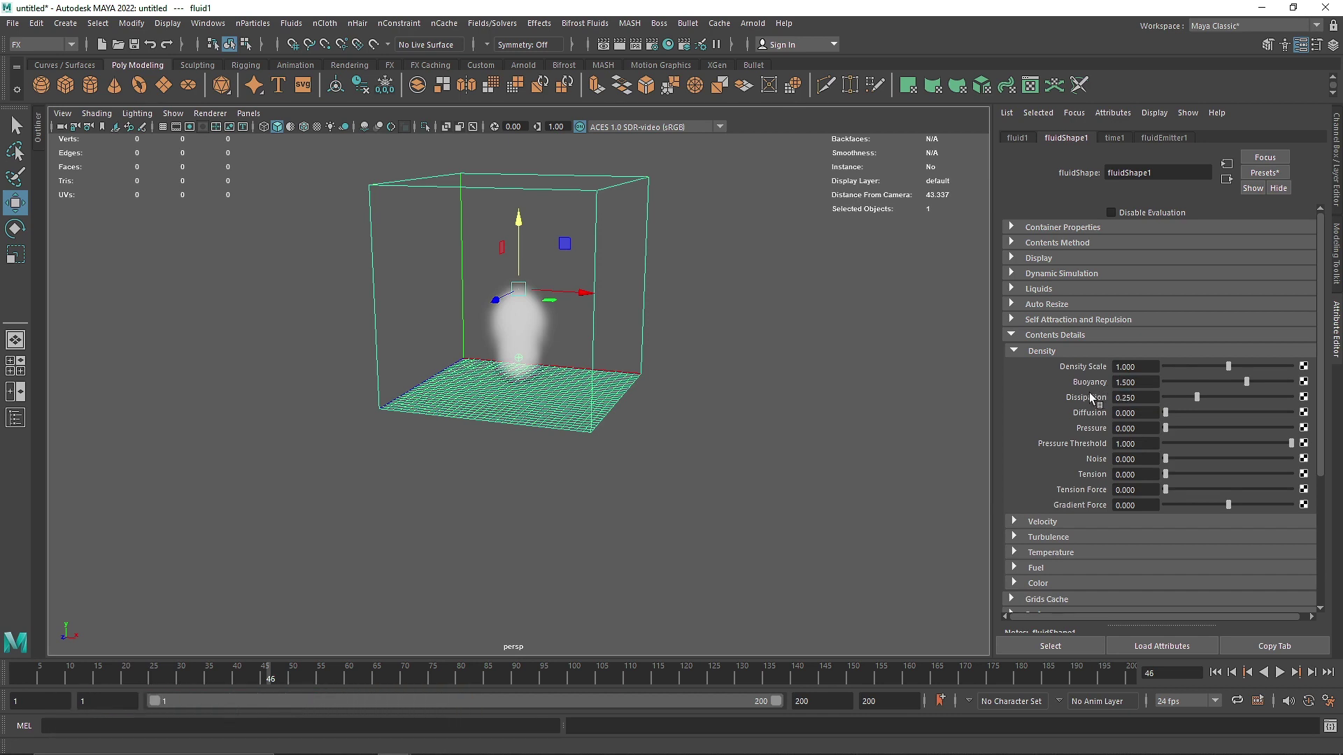
Replay the simulation from the first frame and examine how the smoke rises.
{"action": "left_click", "coordinate": [1279, 672]}
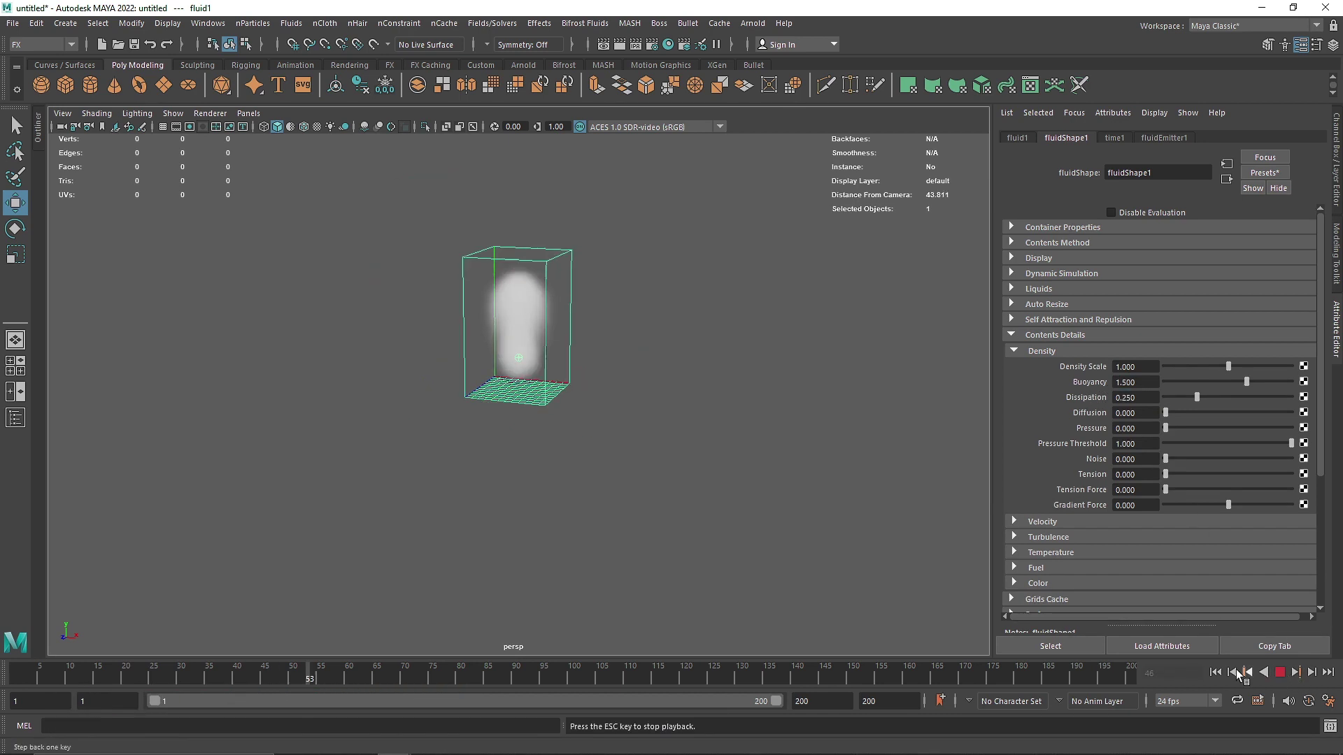
{"action": "left_click", "coordinate": [1214, 672]}
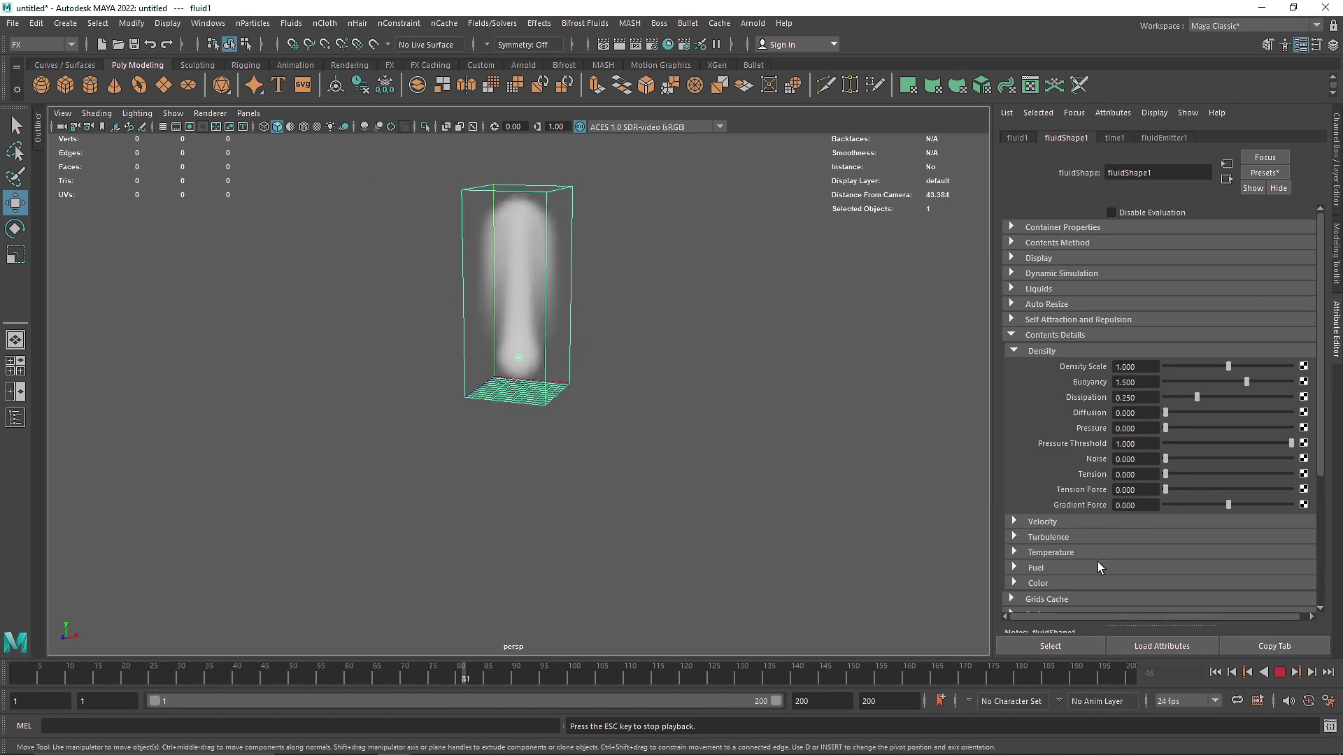
{"action": "left_click", "coordinate": [1283, 673]}
{"action": "middle_click_drag", "start_coordinate": [653, 381], "coordinate": [691, 485], "text": "alt"}
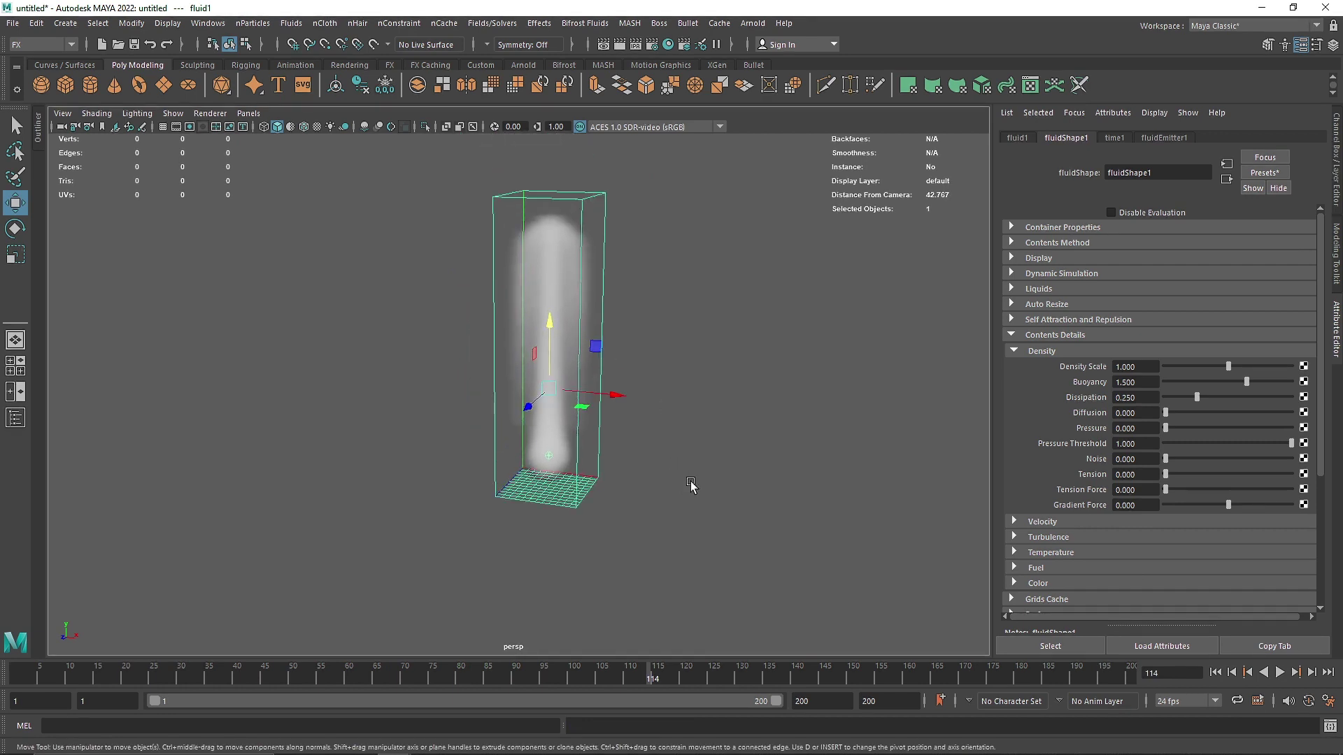
Set the fluid's velocity Swirl to 4 and replay the simulation from the first frame.
{"action": "left_click", "coordinate": [1050, 353]}
{"action": "left_click", "coordinate": [1042, 366]}
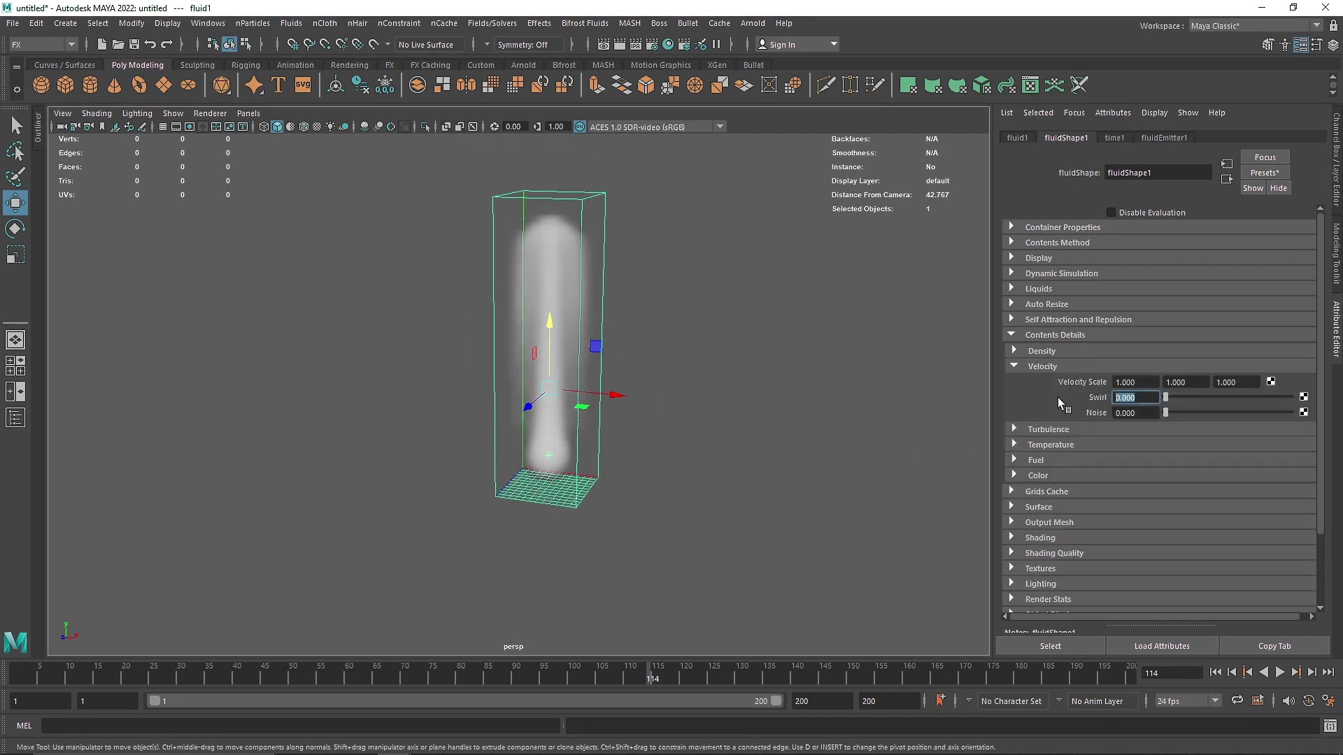
{"action": "type", "text": "4"}
{"action": "key", "text": "Return"}
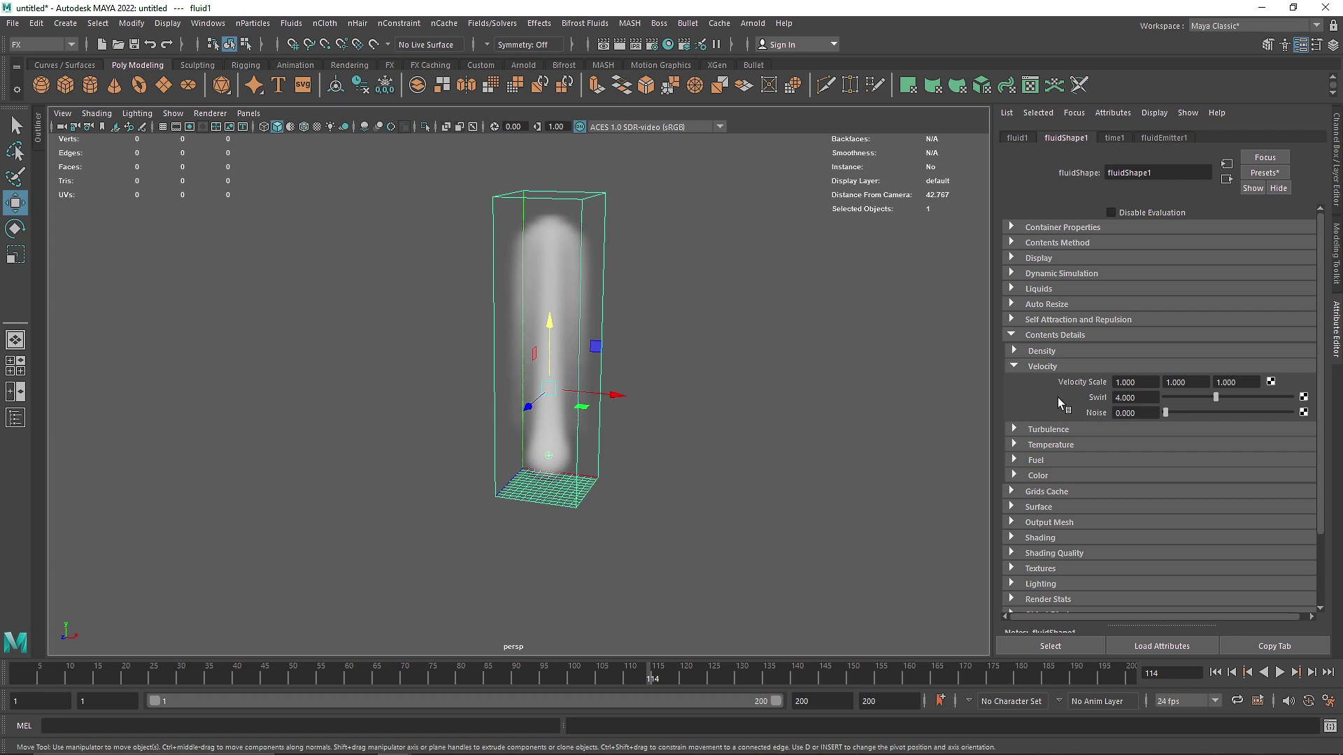
{"action": "left_click", "coordinate": [1280, 672]}
{"action": "left_click", "coordinate": [1215, 672]}
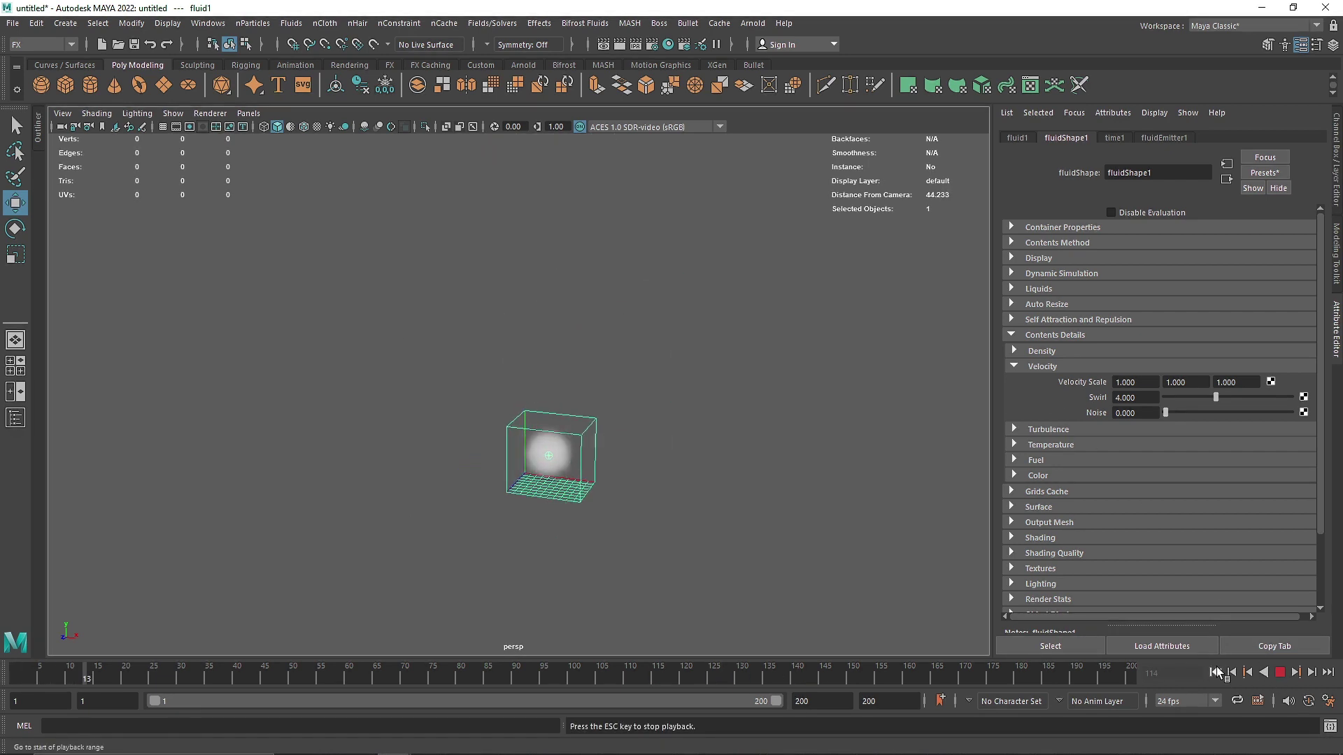
Set the fluid's Turbulence Strength to 0.2 and replay the simulation from the first frame.
{"action": "left_click", "coordinate": [1039, 365]}
{"action": "left_click", "coordinate": [1081, 382]}
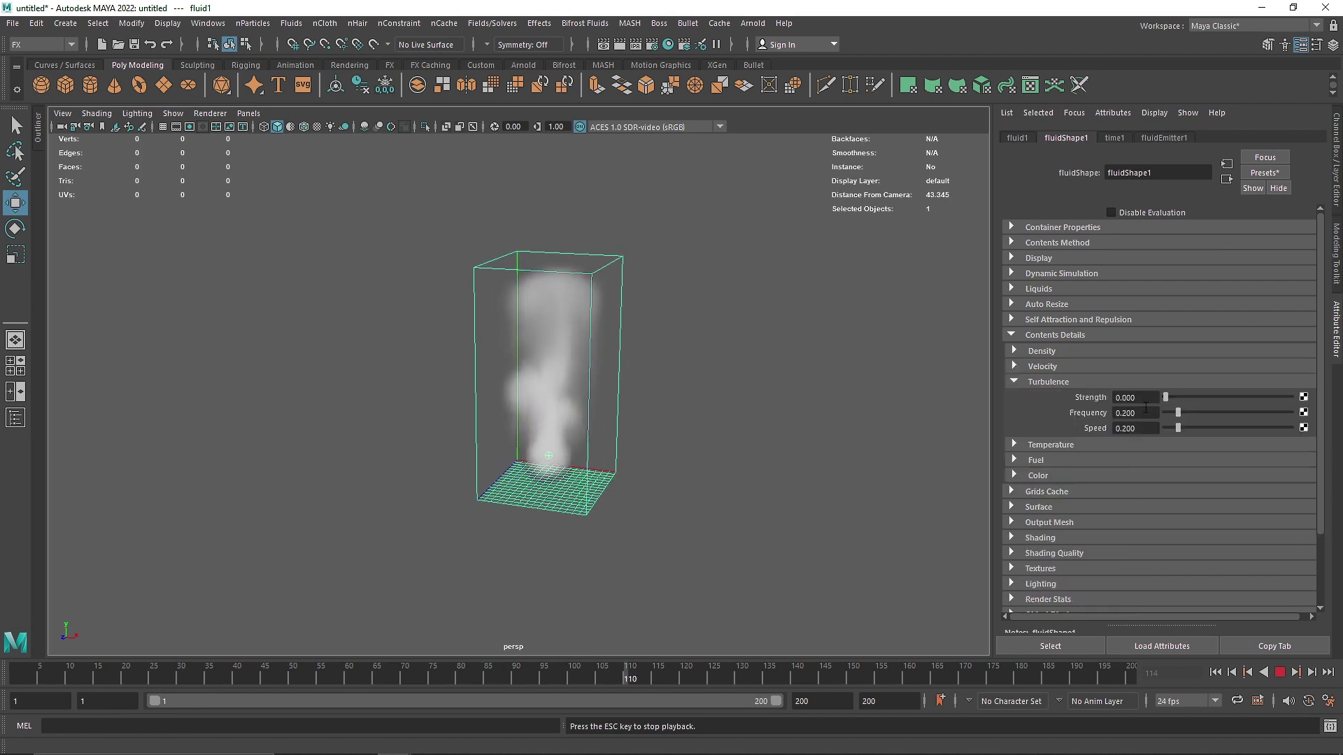
{"action": "left_click_drag", "start_coordinate": [1141, 398], "coordinate": [1071, 404]}
{"action": "type", "text": "0.2"}
{"action": "key", "text": "Return"}
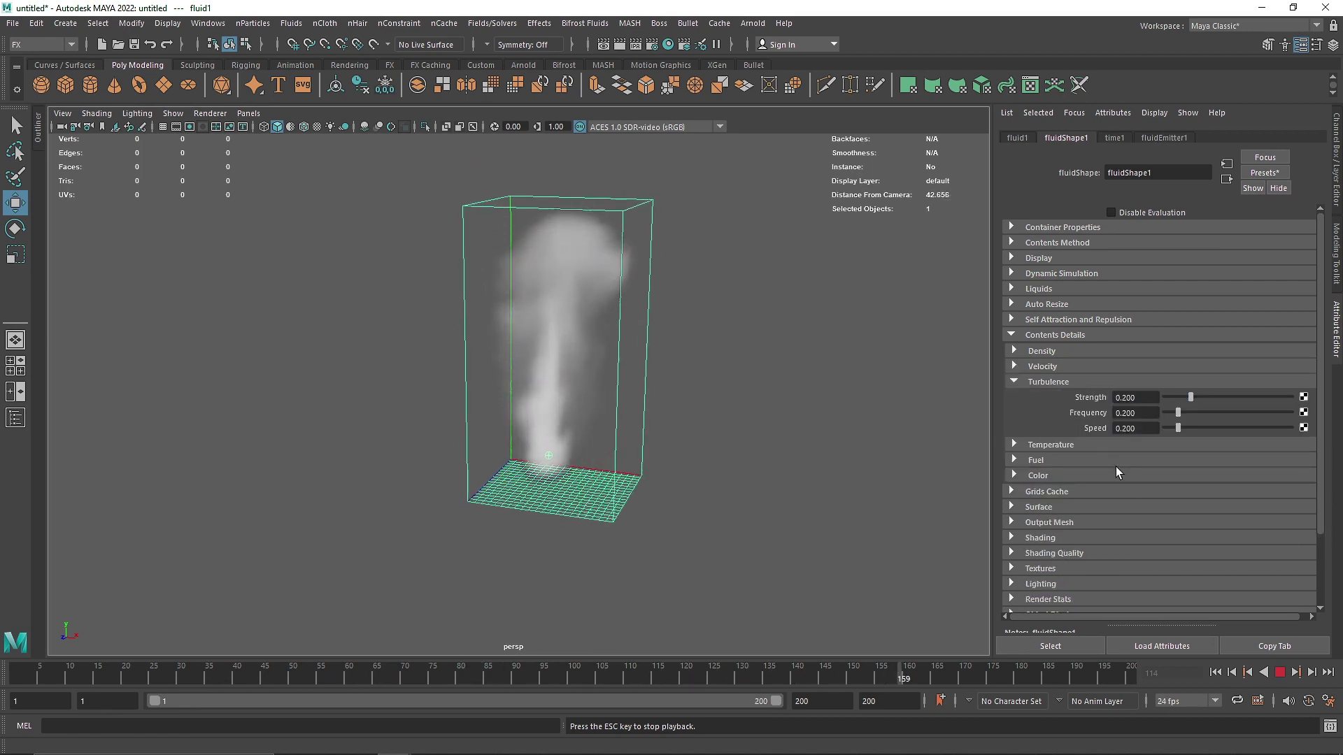
{"action": "left_click", "coordinate": [1214, 672]}
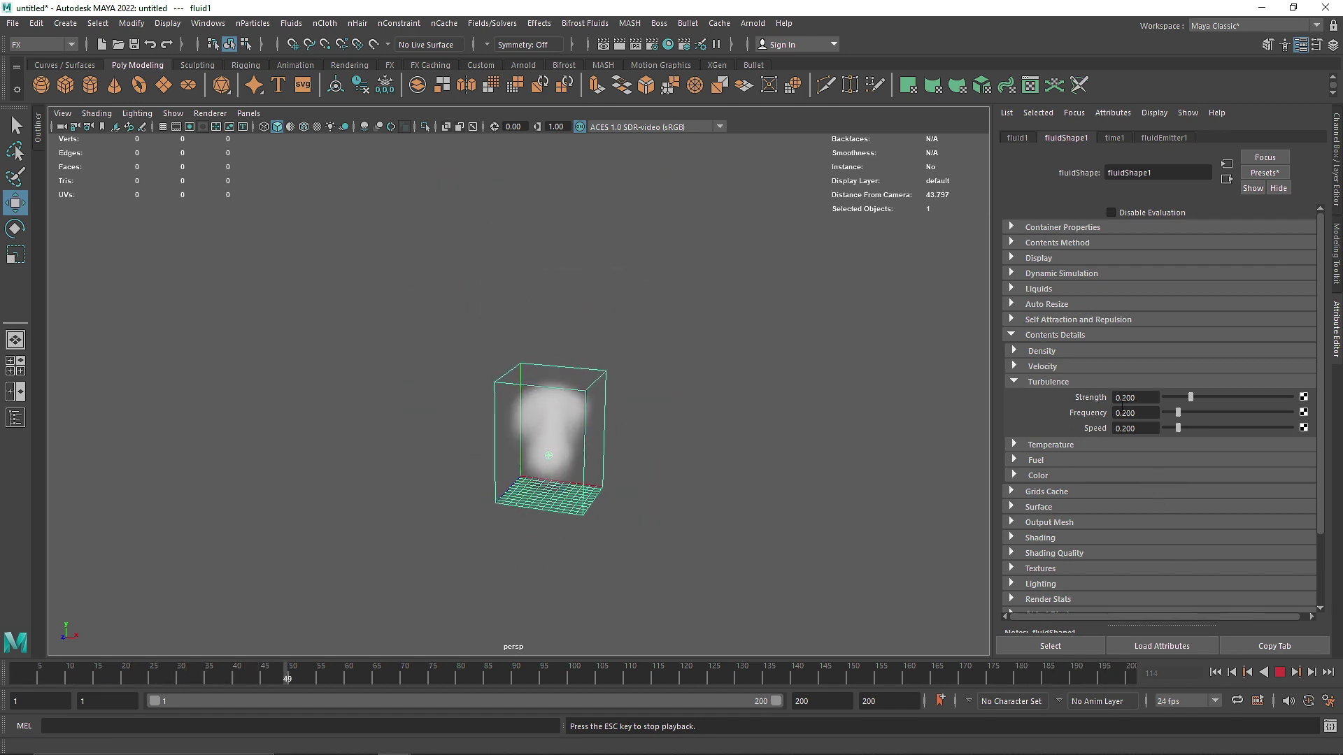
{"action": "left_click", "coordinate": [1279, 672]}
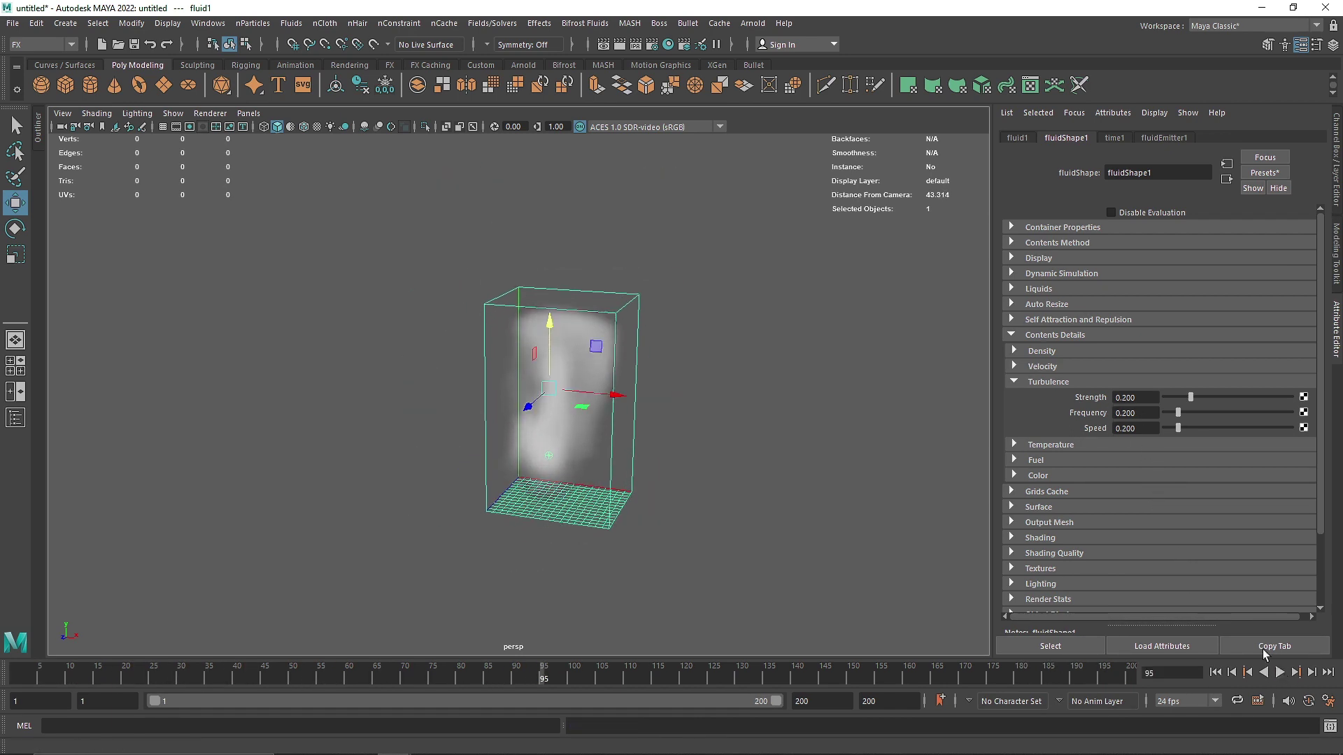
Enable Self Shadow in the fluid's lighting and set its Shadow Opacity to 0.7.
{"action": "left_click", "coordinate": [1043, 382]}
{"action": "left_click", "coordinate": [1050, 335]}
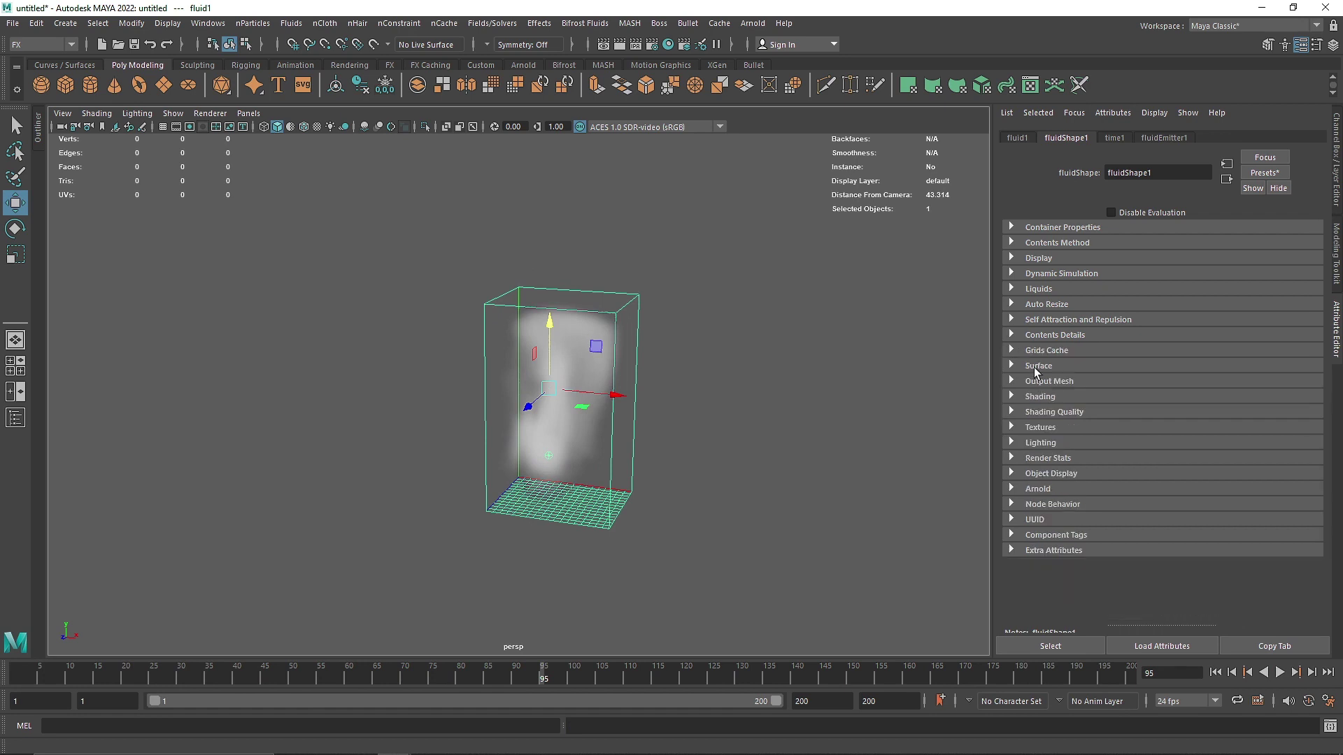
{"action": "left_click", "coordinate": [1062, 444]}
{"action": "left_click", "coordinate": [1126, 459]}
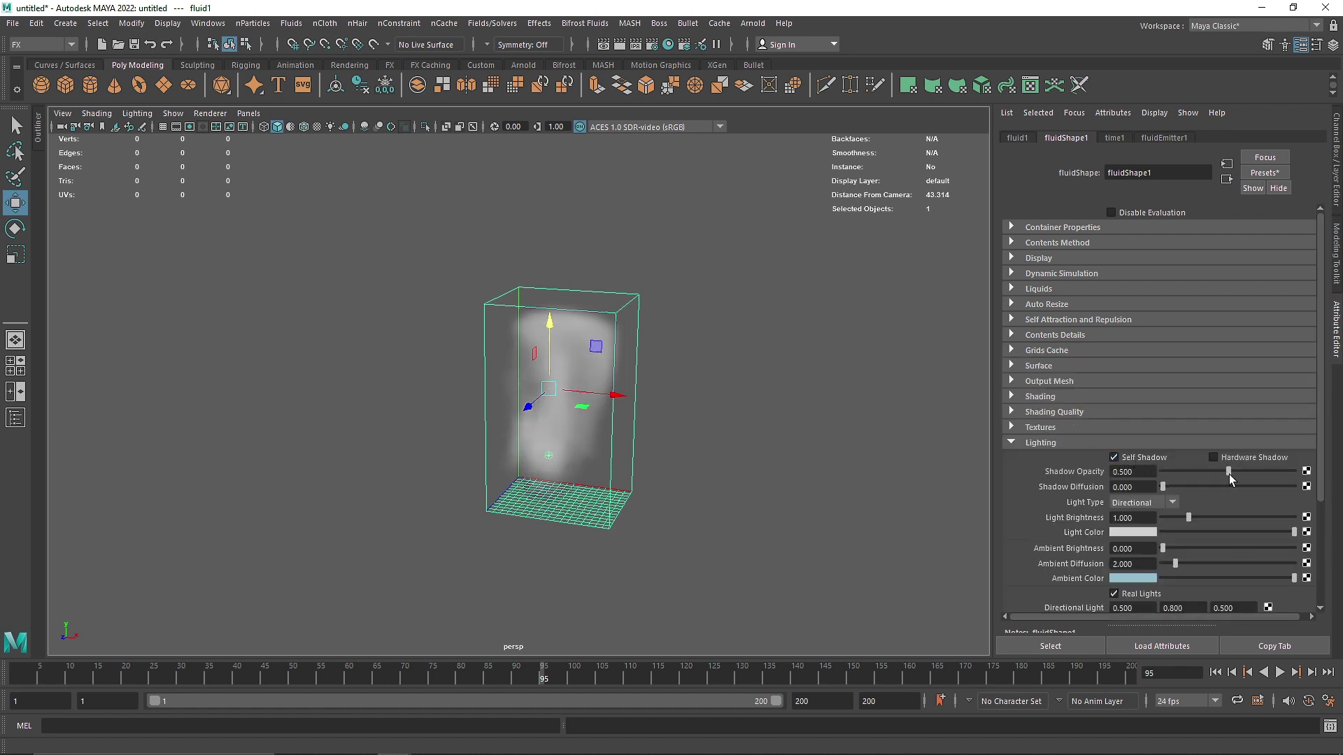
{"action": "mouse_move", "coordinate": [1230, 472]}
{"action": "left_mouse_down"}
{"action": "mouse_move", "coordinate": [1295, 474]}
{"action": "mouse_move", "coordinate": [1250, 471]}
{"action": "left_mouse_up"}
{"action": "type", "text": "0.7"}
{"action": "key", "text": "Return"}
Raise the Ambient Brightness of the fluid's lighting slightly.
{"action": "left_click", "coordinate": [1034, 443]}
{"action": "left_click", "coordinate": [1037, 446]}
{"action": "mouse_move", "coordinate": [1164, 548]}
{"action": "left_mouse_down"}
{"action": "mouse_move", "coordinate": [1203, 548]}
{"action": "mouse_move", "coordinate": [1169, 551]}
{"action": "left_mouse_up"}
{"action": "left_click", "coordinate": [1030, 444]}
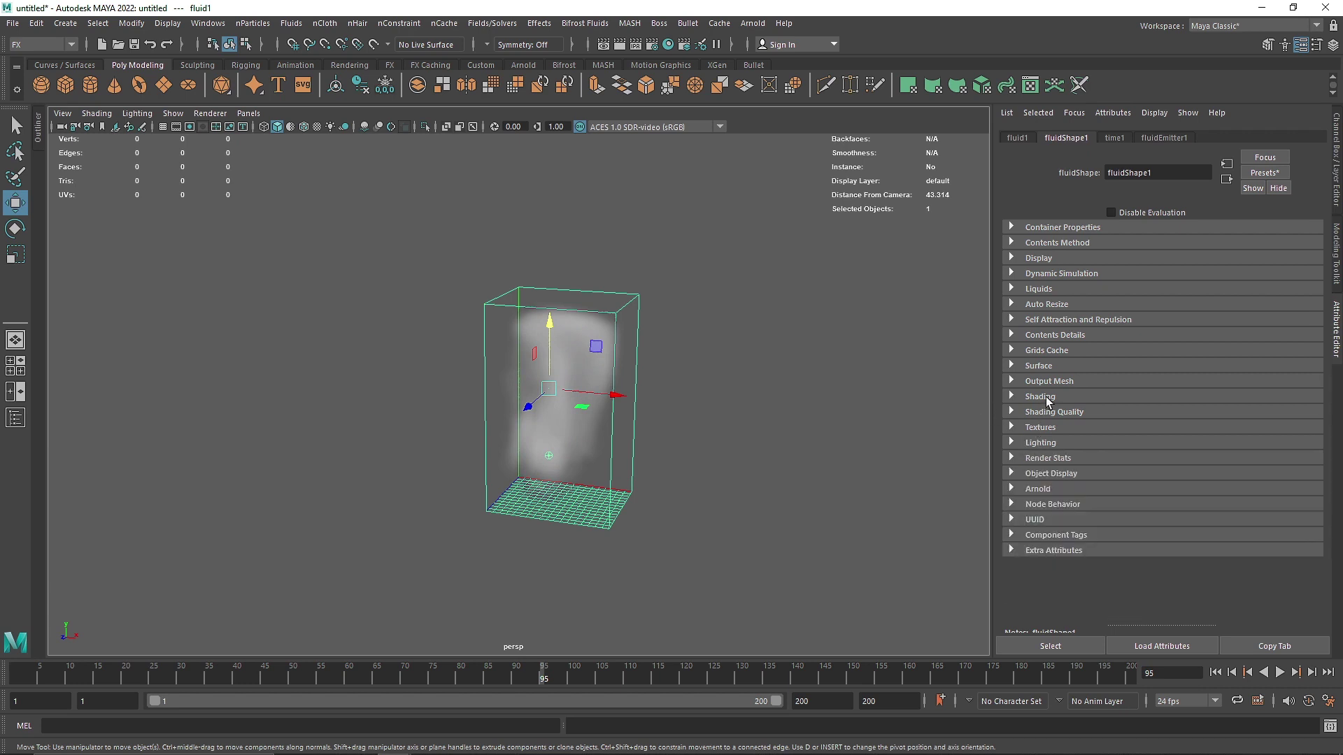
Set the fluid's Incandescence Input to Density and its shading Selected Color to black.
{"action": "left_click", "coordinate": [1046, 396]}
{"action": "scroll", "coordinate": [1152, 540], "scroll_direction": "down", "scroll_amount": 3}
{"action": "left_click", "coordinate": [1228, 523]}
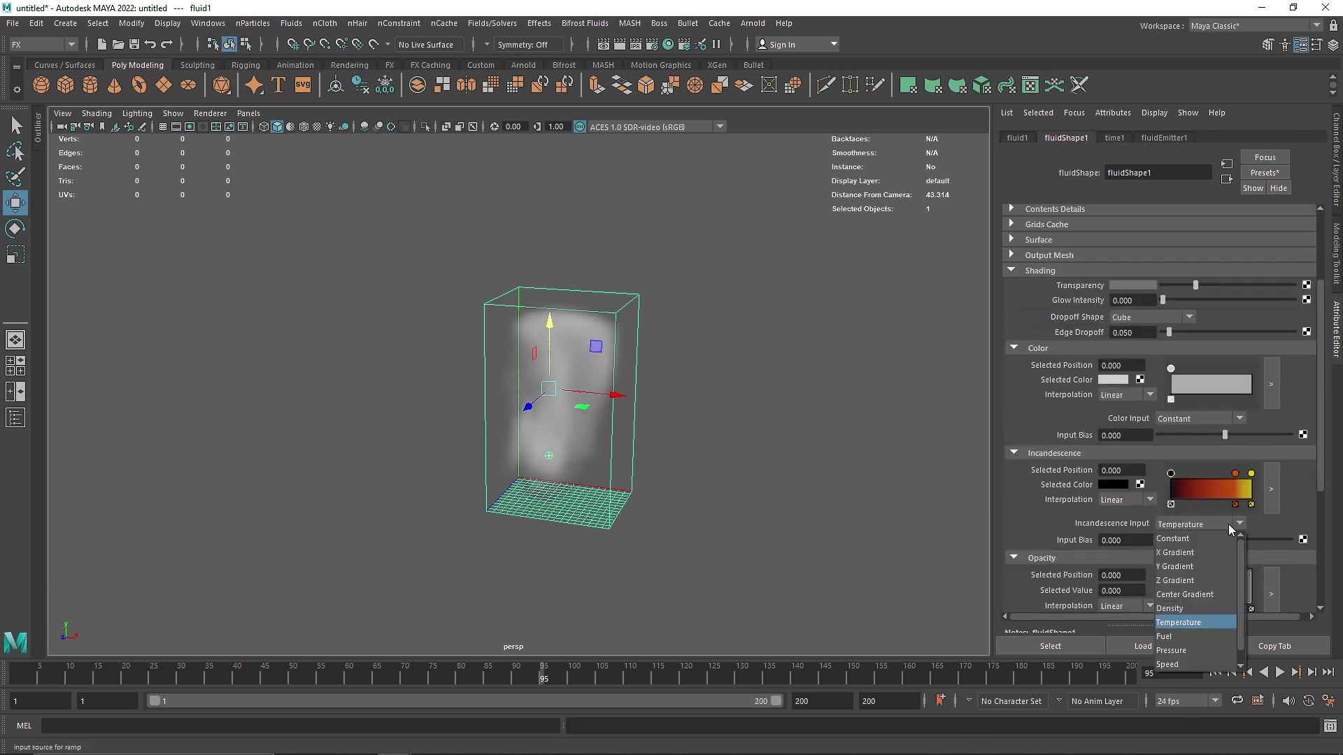
{"action": "left_click", "coordinate": [1183, 608]}
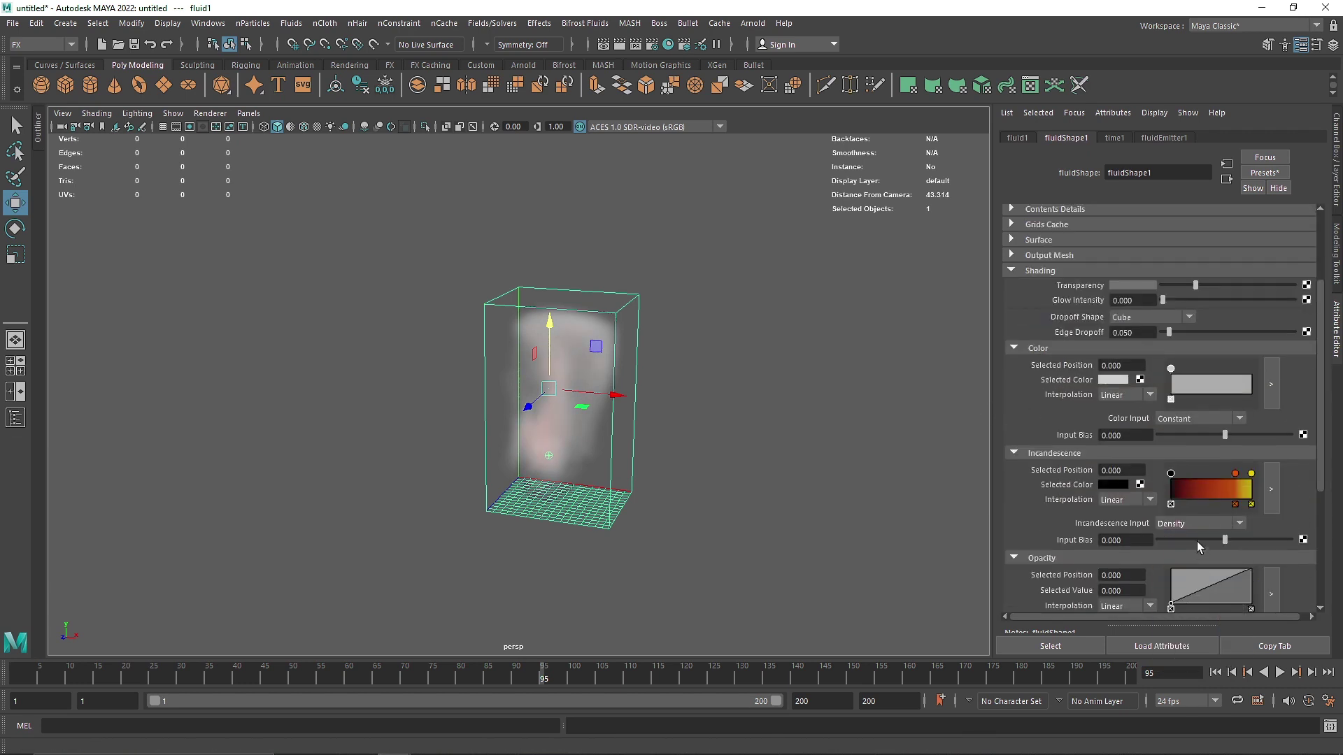
{"action": "left_click", "coordinate": [1118, 380]}
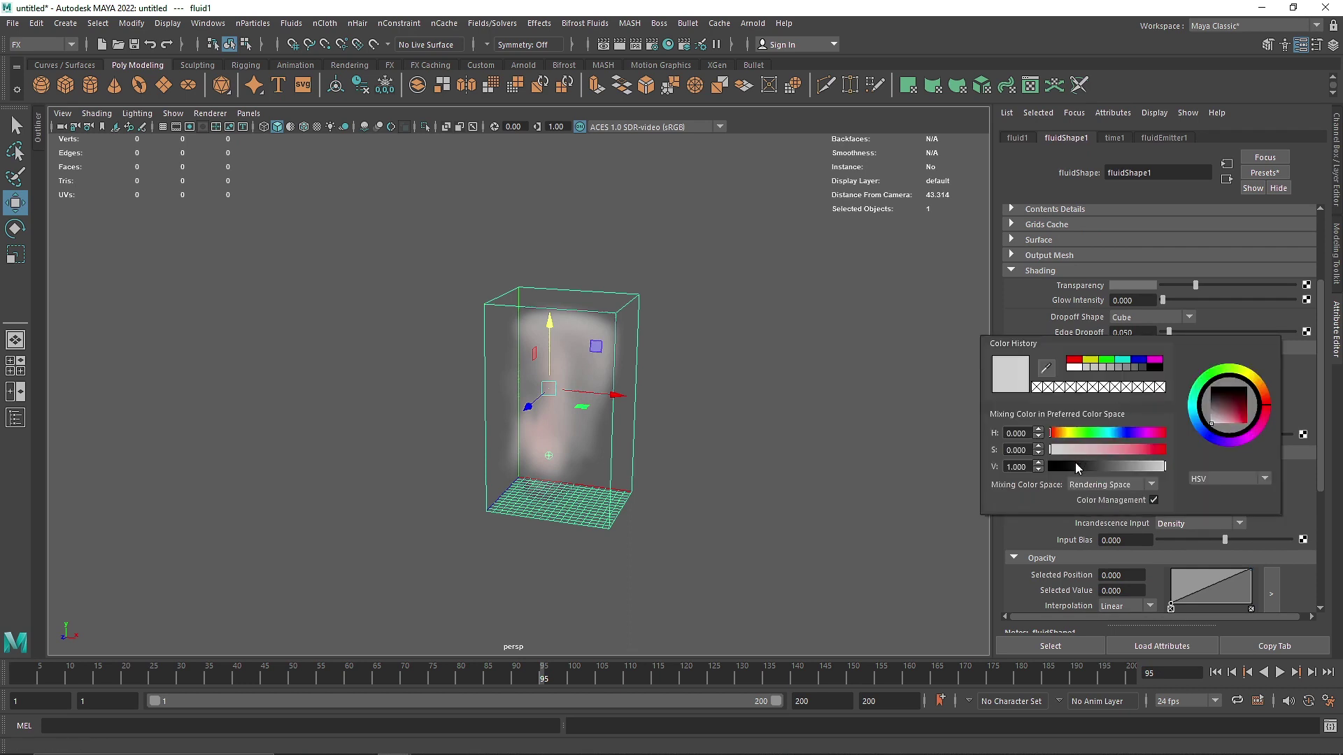
{"action": "left_click_drag", "start_coordinate": [1077, 468], "coordinate": [1044, 474]}
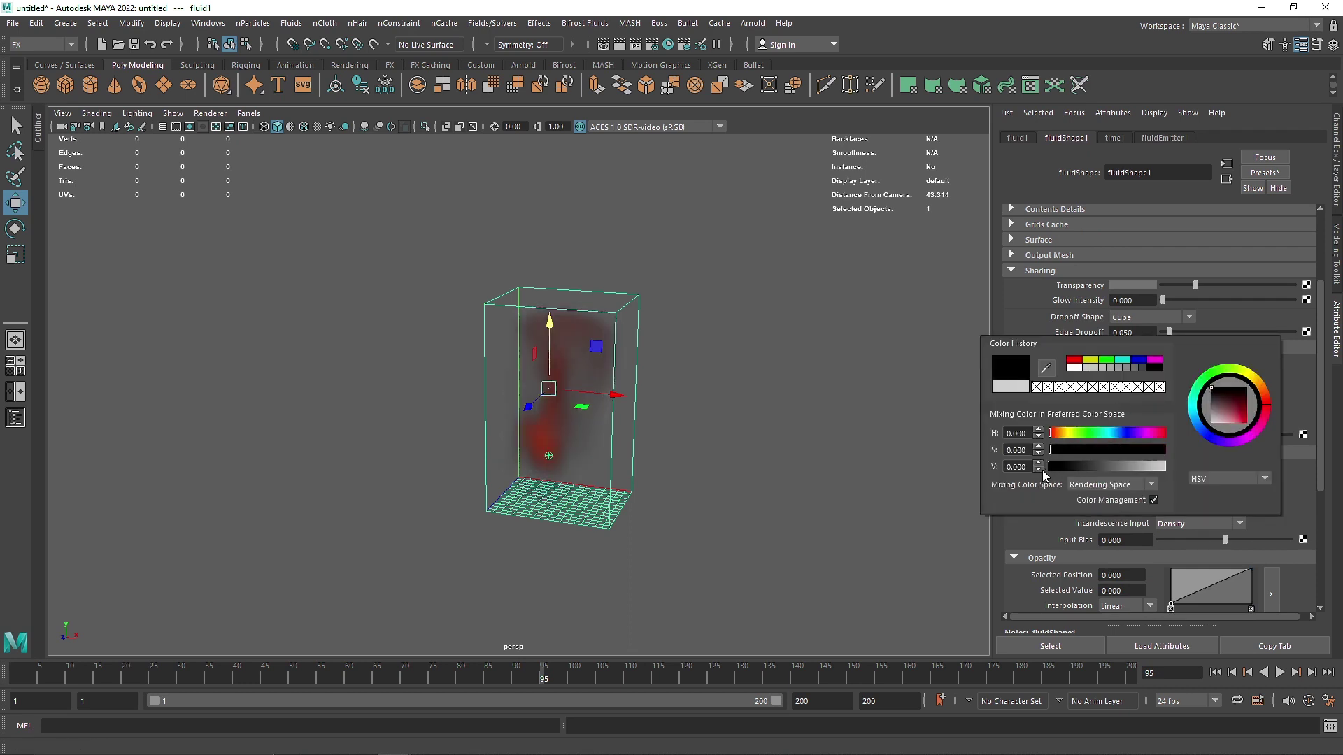
Set the Incandescence Input to Constant and remove the black and orange markers from the incandescence ramp.
{"action": "left_click", "coordinate": [1162, 525]}
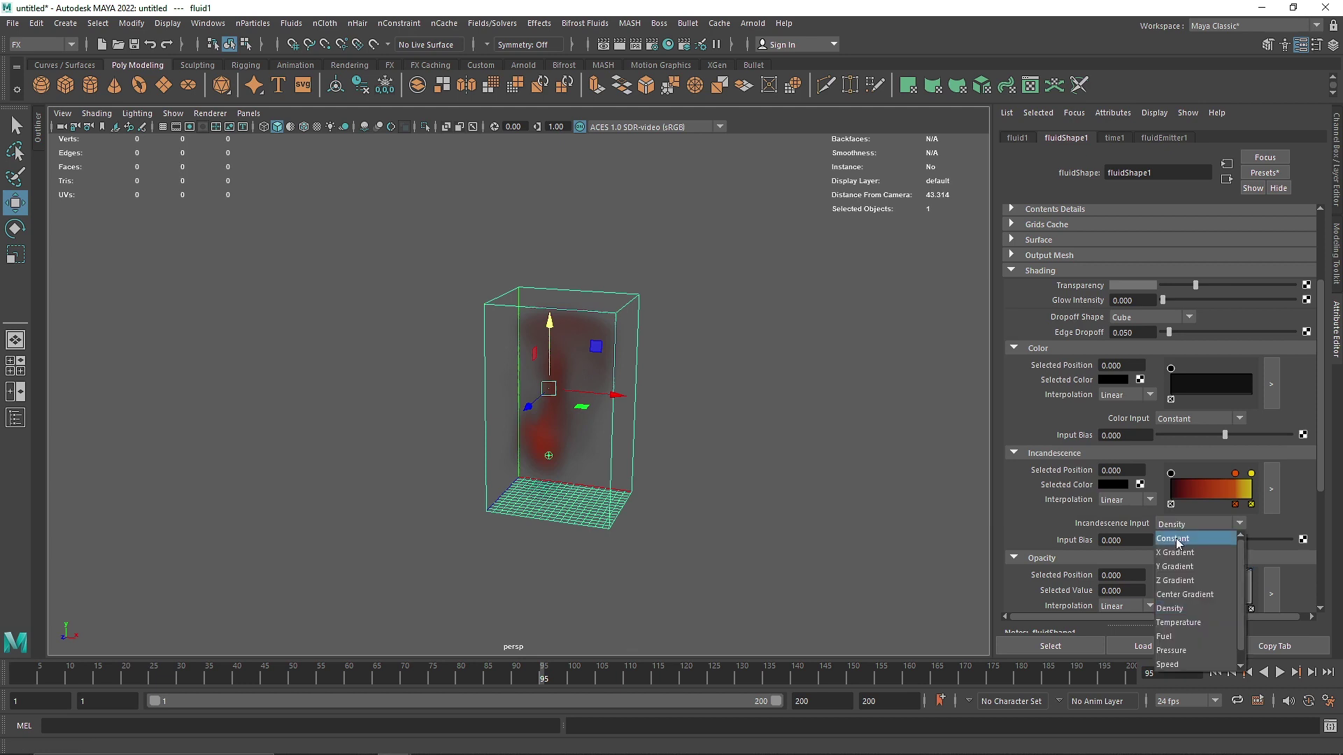
{"action": "left_click", "coordinate": [1186, 530]}
{"action": "left_click", "coordinate": [1171, 504]}
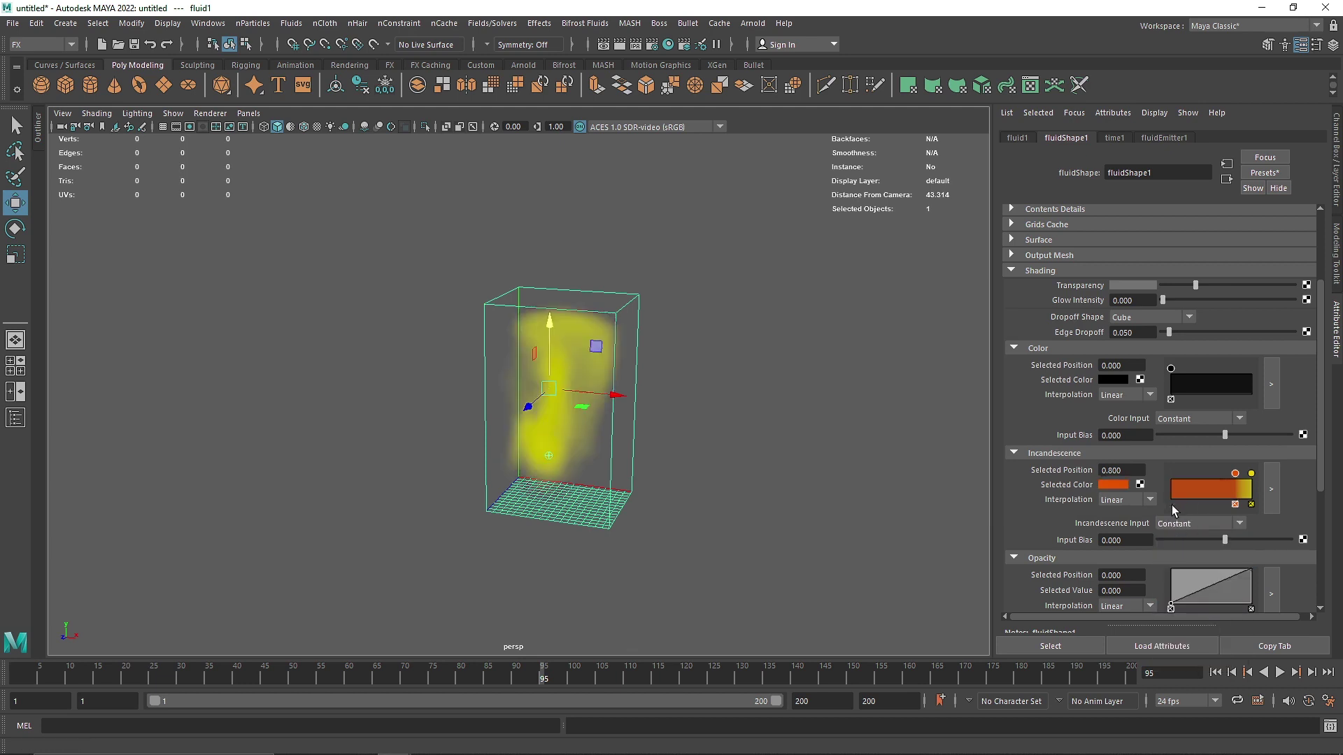
{"action": "left_click", "coordinate": [1235, 504]}
Set the fluid's Incandescence Selected Color to a slightly desaturated, darkened green with hue 120 and saturation 0.846.
{"action": "left_click", "coordinate": [1122, 485]}
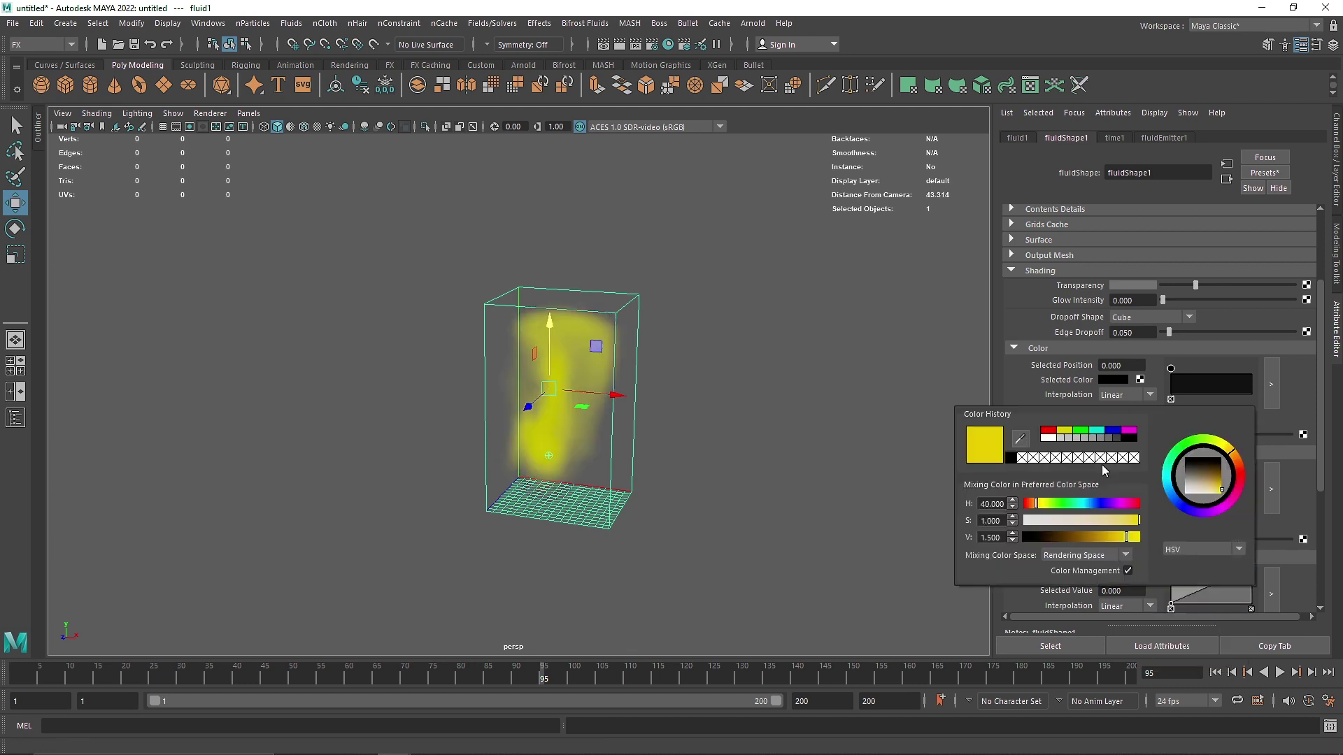
{"action": "left_click", "coordinate": [1085, 431]}
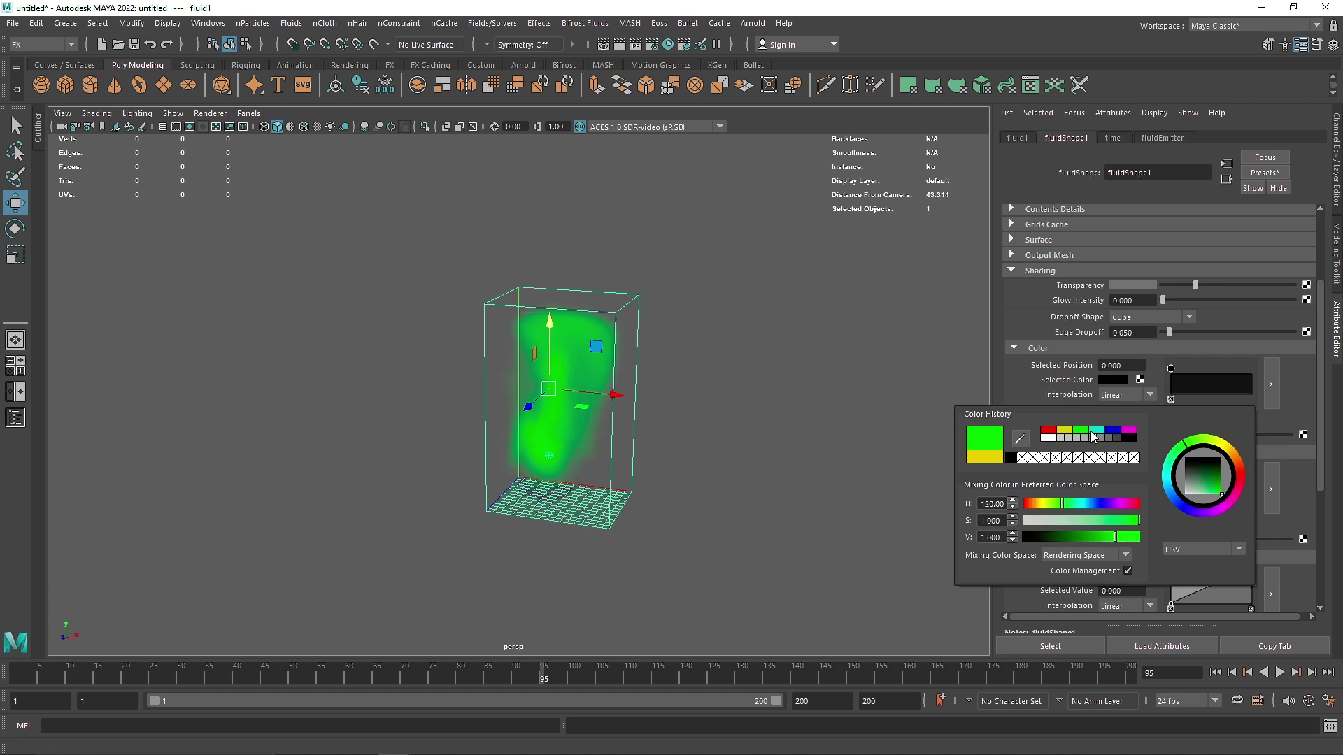
{"action": "left_click", "coordinate": [1098, 522]}
{"action": "left_click", "coordinate": [1125, 537]}
{"action": "left_click", "coordinate": [1121, 522]}
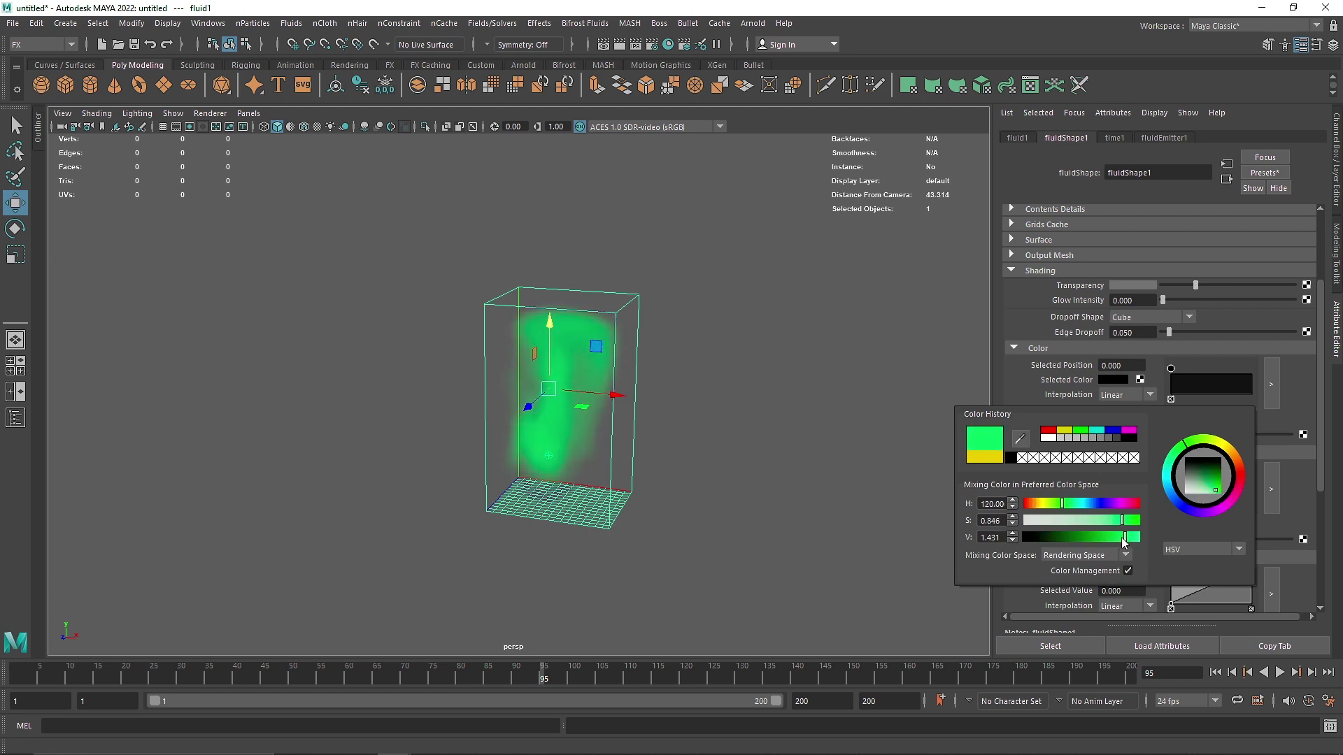
{"action": "left_click_drag", "start_coordinate": [1124, 541], "coordinate": [1101, 545]}
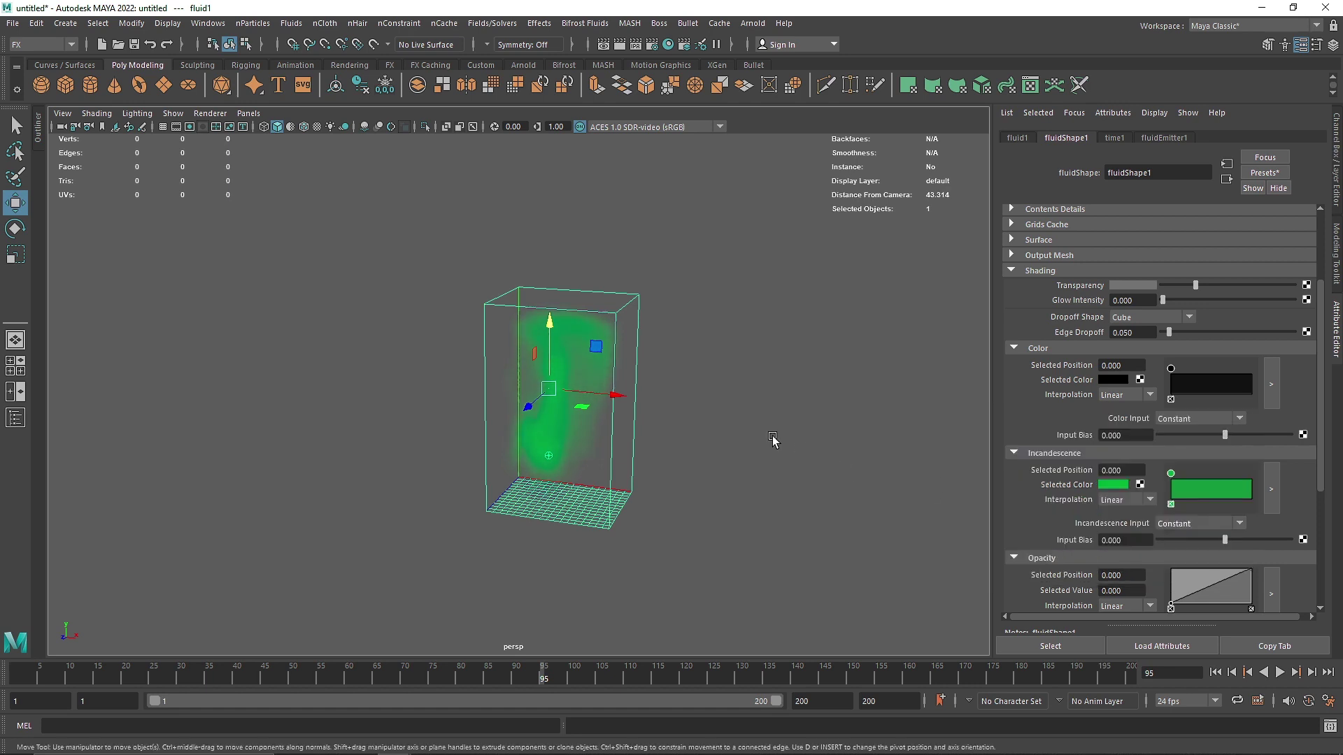
Deselect the fluid and play part of the simulation to preview the green incandescence.
{"action": "left_click", "coordinate": [774, 440]}
{"action": "scroll", "coordinate": [611, 433], "scroll_direction": "up", "scroll_amount": 4}
{"action": "left_click_drag", "start_coordinate": [611, 433], "coordinate": [625, 419], "text": "alt"}
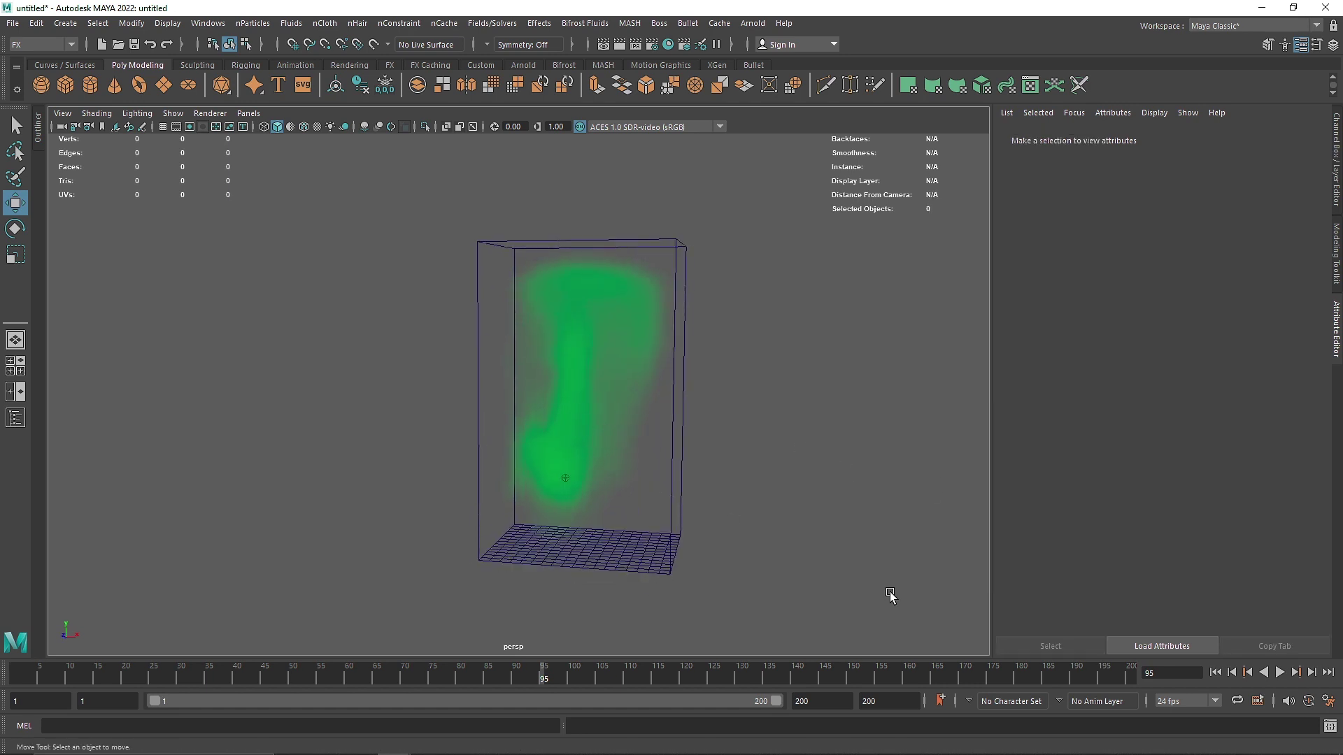
{"action": "left_click", "coordinate": [1279, 673]}
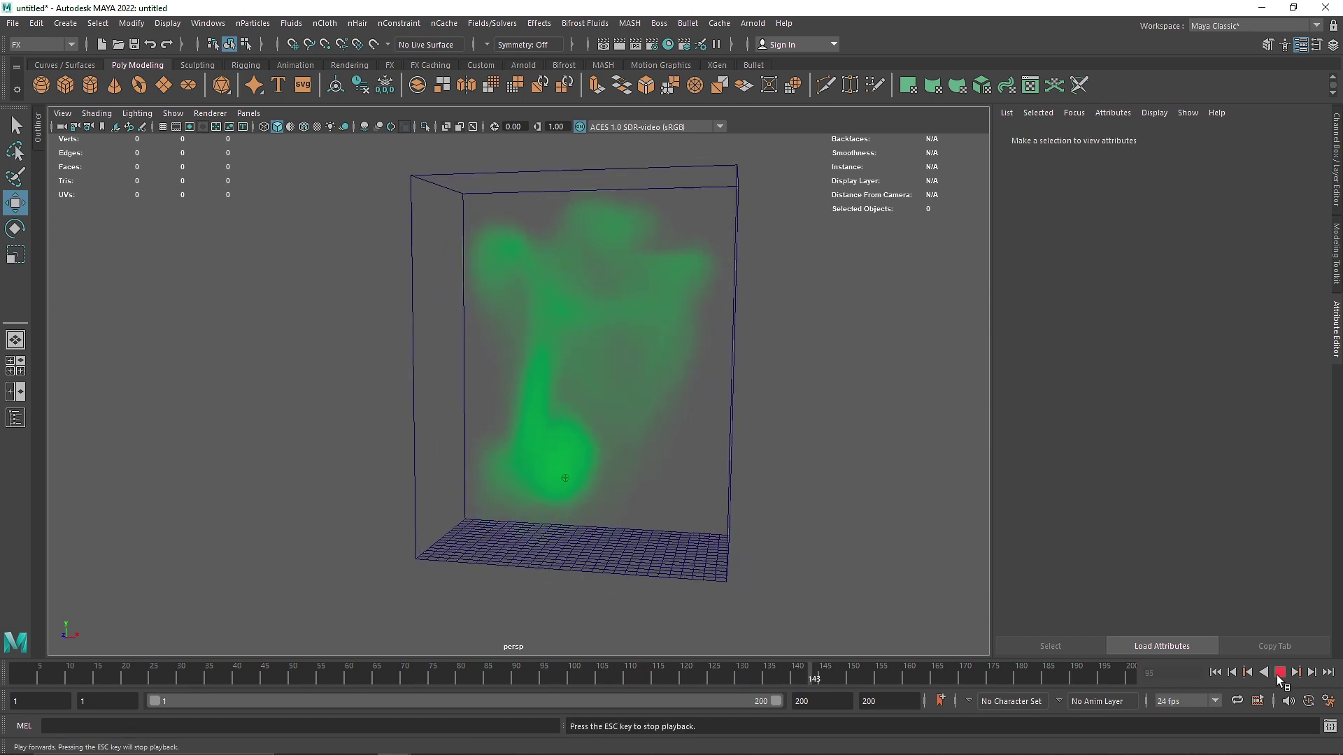
{"action": "left_click", "coordinate": [1280, 673]}
Cycle the perspective viewport's background color to solid black.
{"action": "key", "text": "alt+b"}
{"action": "key", "text": "alt+b"}
{"action": "key", "text": "alt+b"}
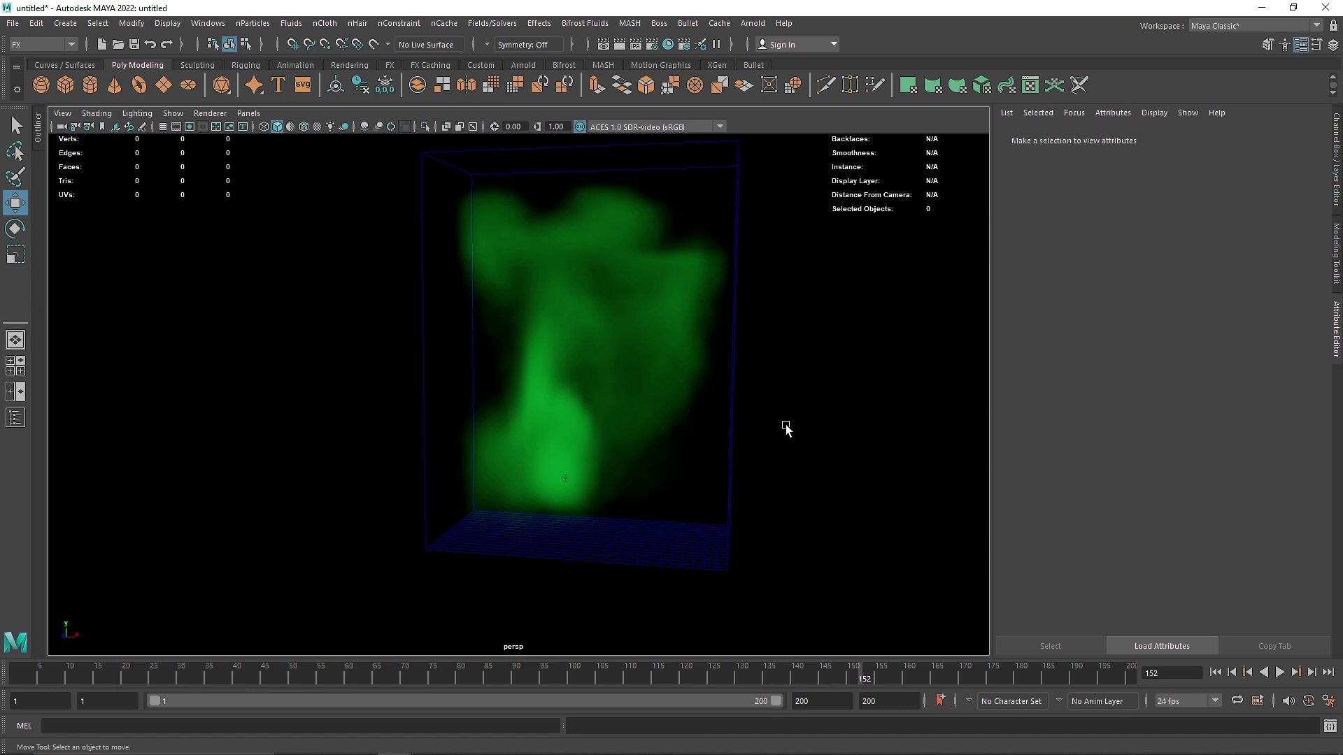
{"action": "left_click_drag", "start_coordinate": [745, 425], "coordinate": [679, 425], "text": "alt"}
{"action": "scroll", "coordinate": [741, 458], "scroll_direction": "down", "scroll_amount": 3}
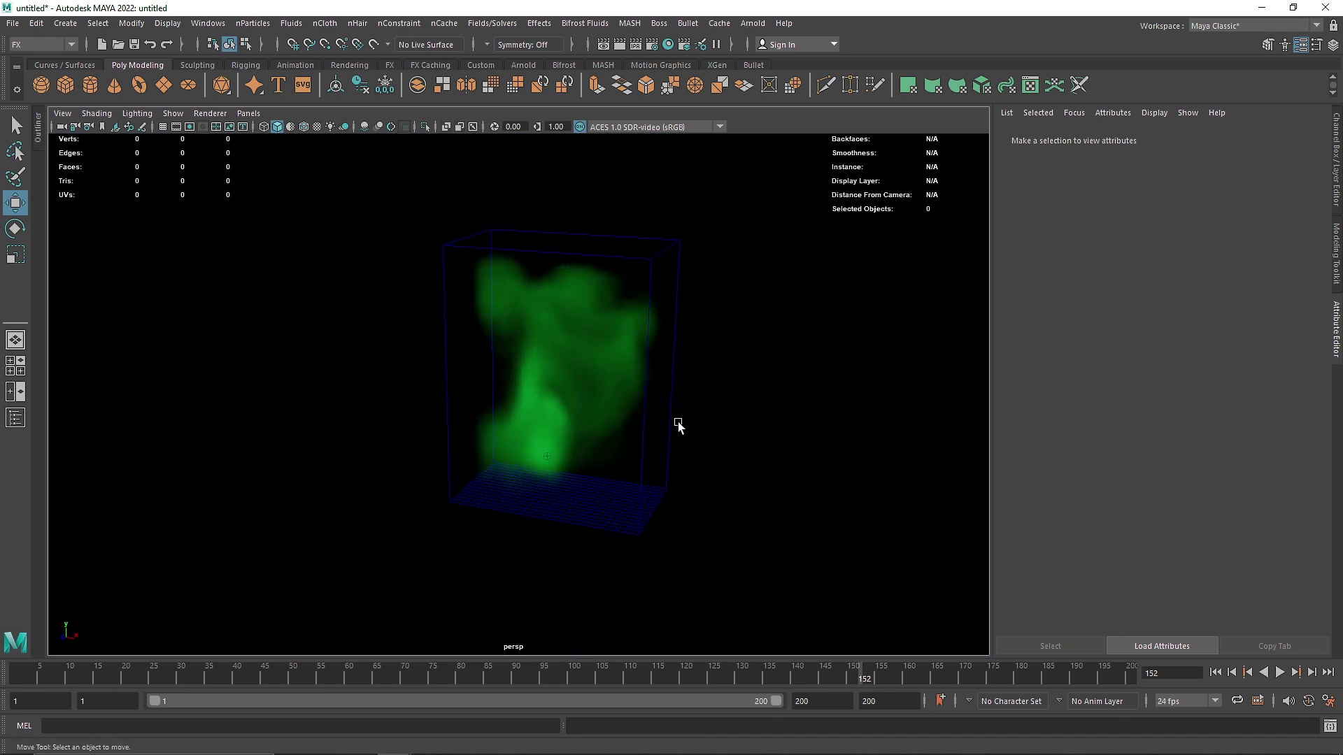
Play the simulation against the black background and return to the first frame.
{"action": "left_click", "coordinate": [1280, 672]}
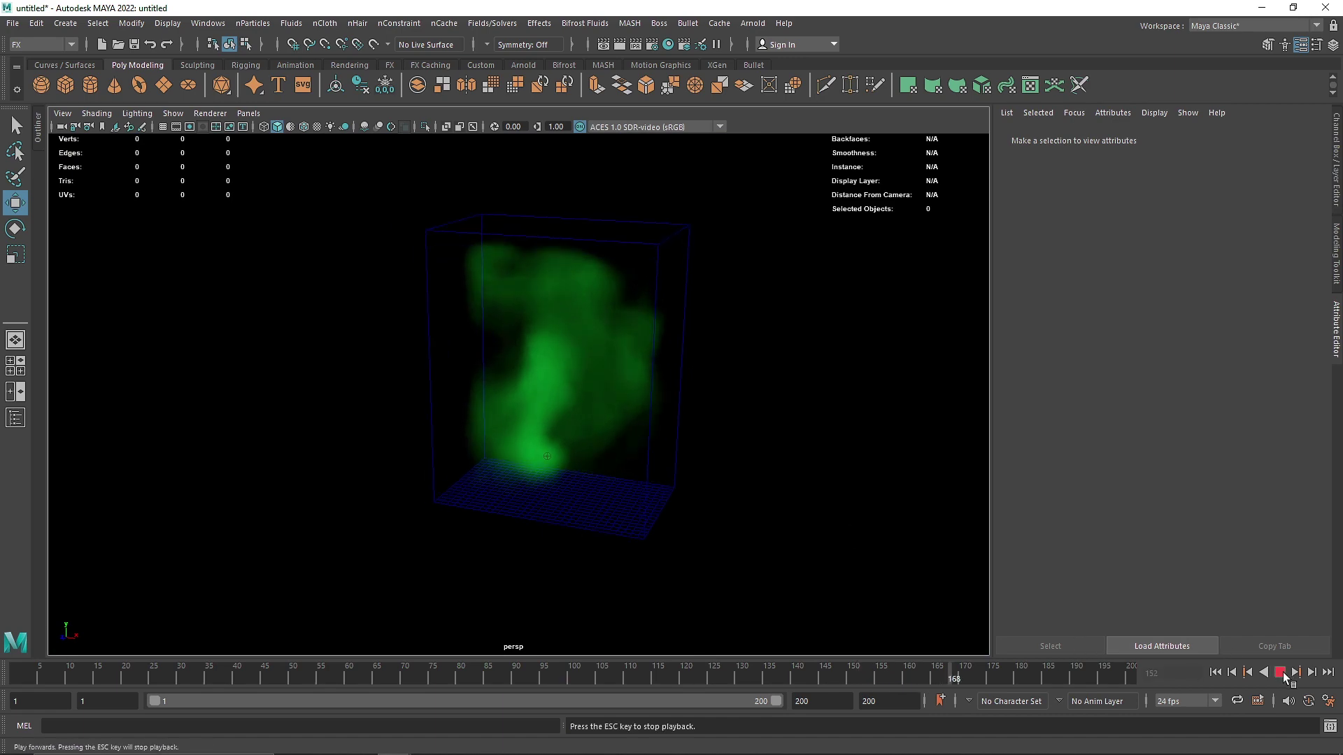
{"action": "left_click", "coordinate": [1279, 672]}
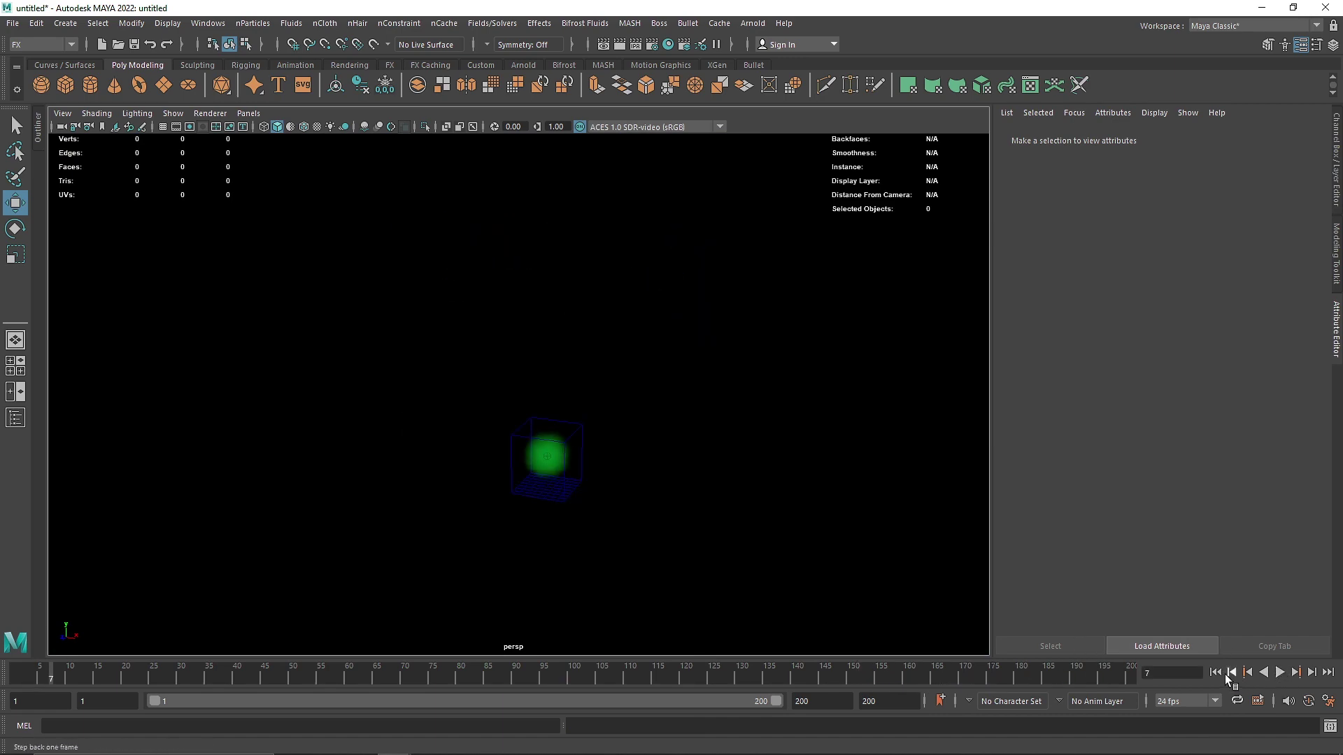
{"action": "left_click", "coordinate": [1216, 672]}
{"action": "left_click", "coordinate": [648, 378]}
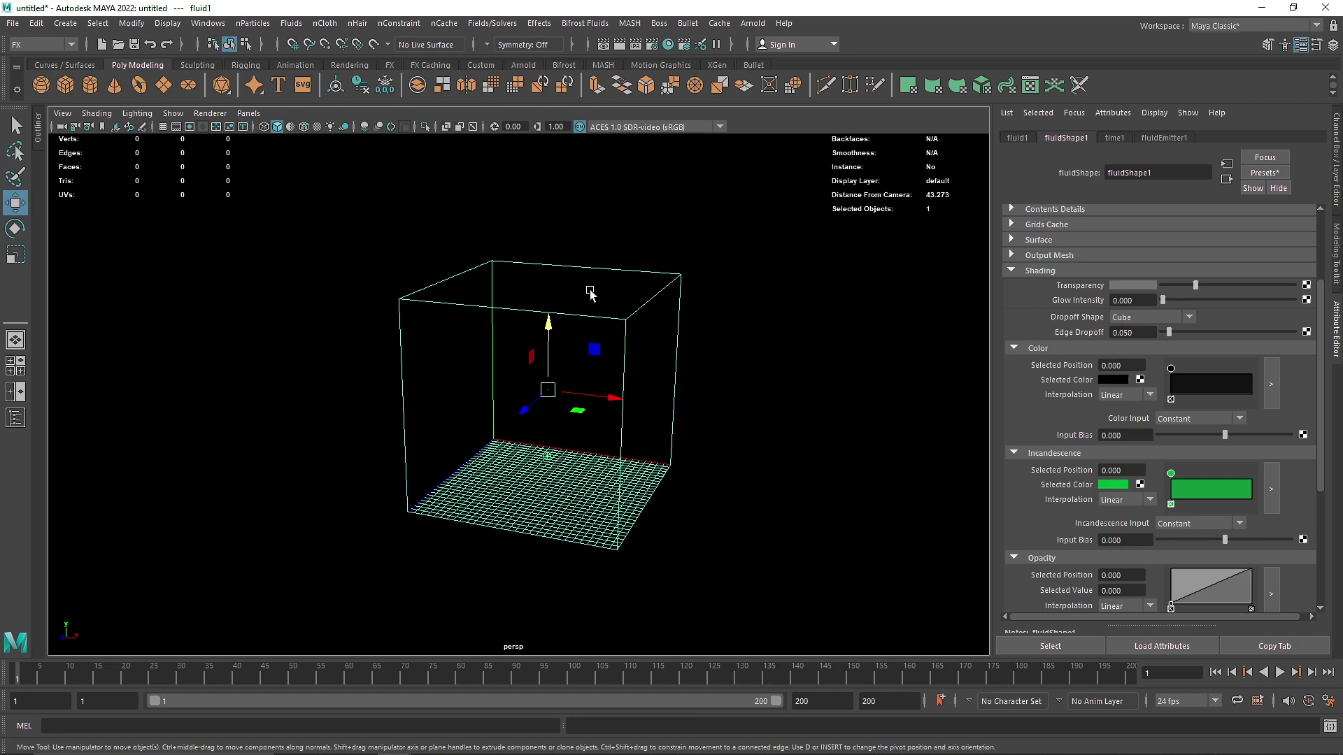
{"action": "left_click", "coordinate": [490, 24]}
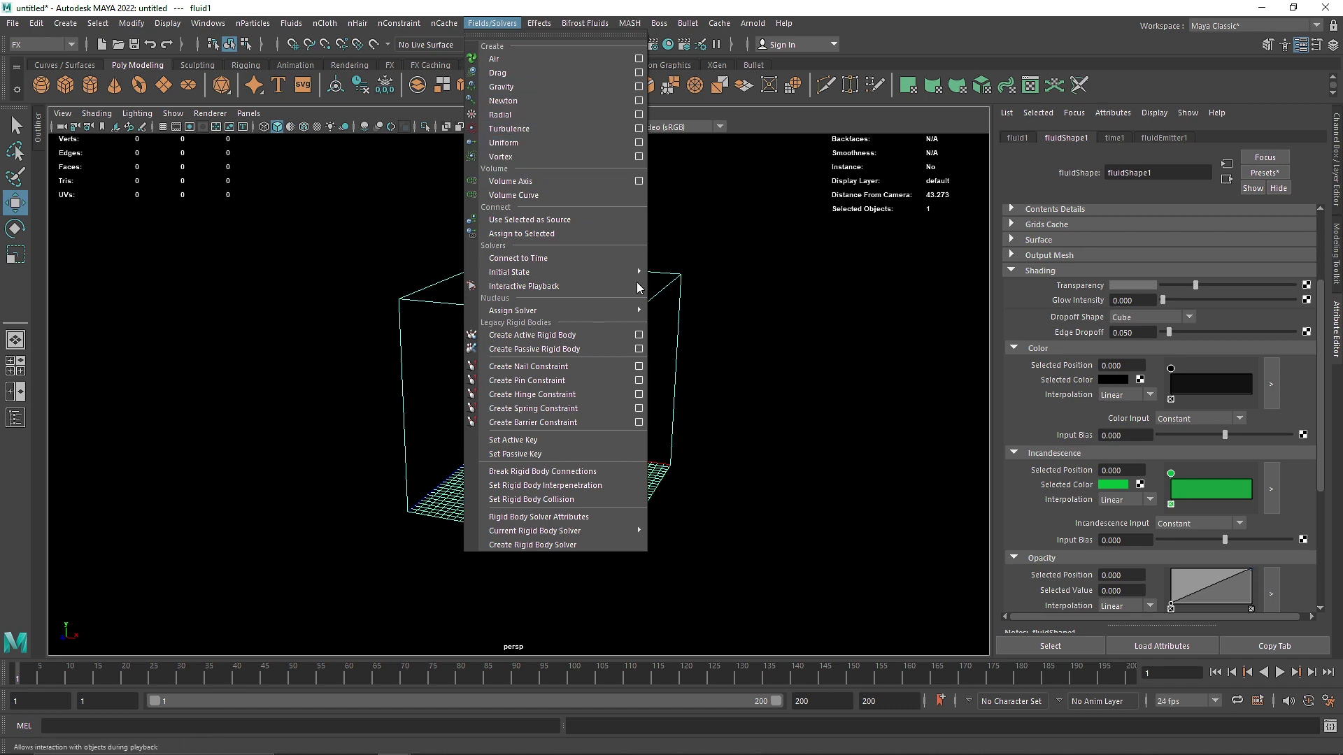
{"action": "left_click", "coordinate": [699, 309]}
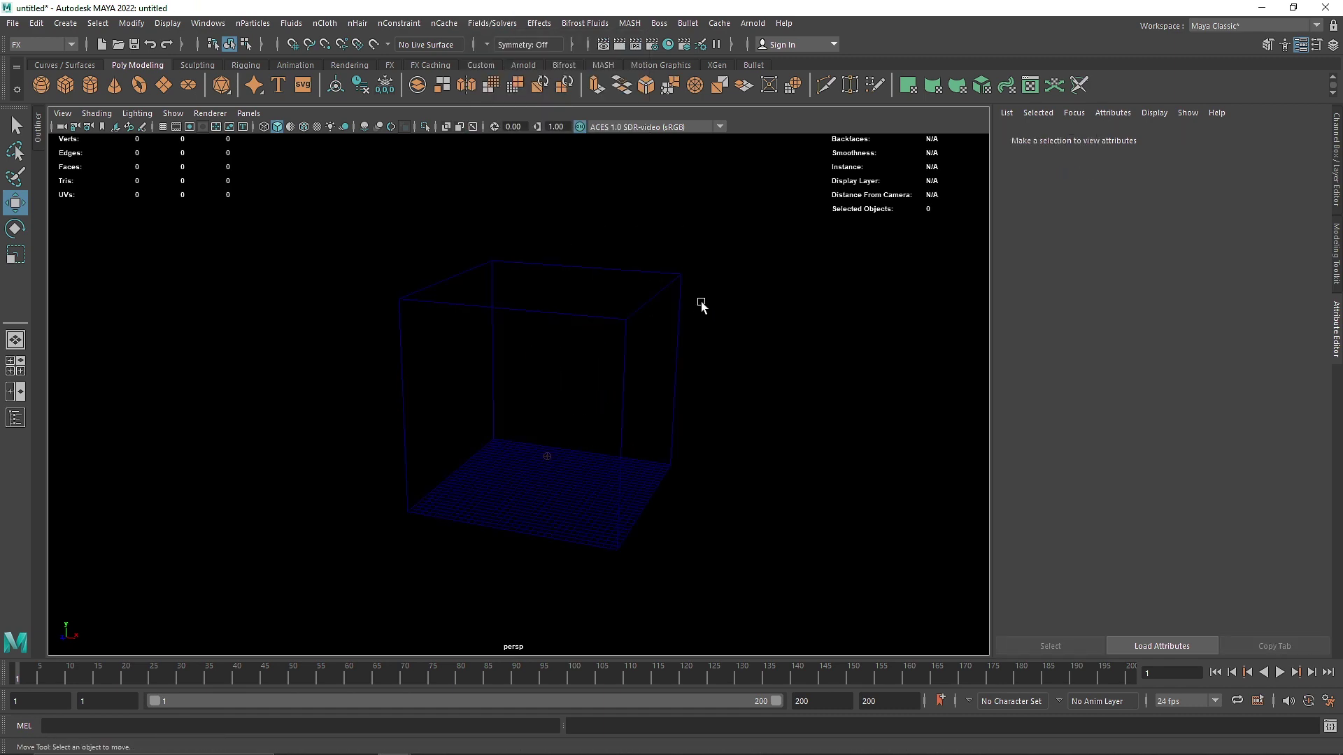
{"action": "left_click", "coordinate": [491, 23]}
{"action": "left_click", "coordinate": [756, 301]}
{"action": "left_click", "coordinate": [649, 369]}
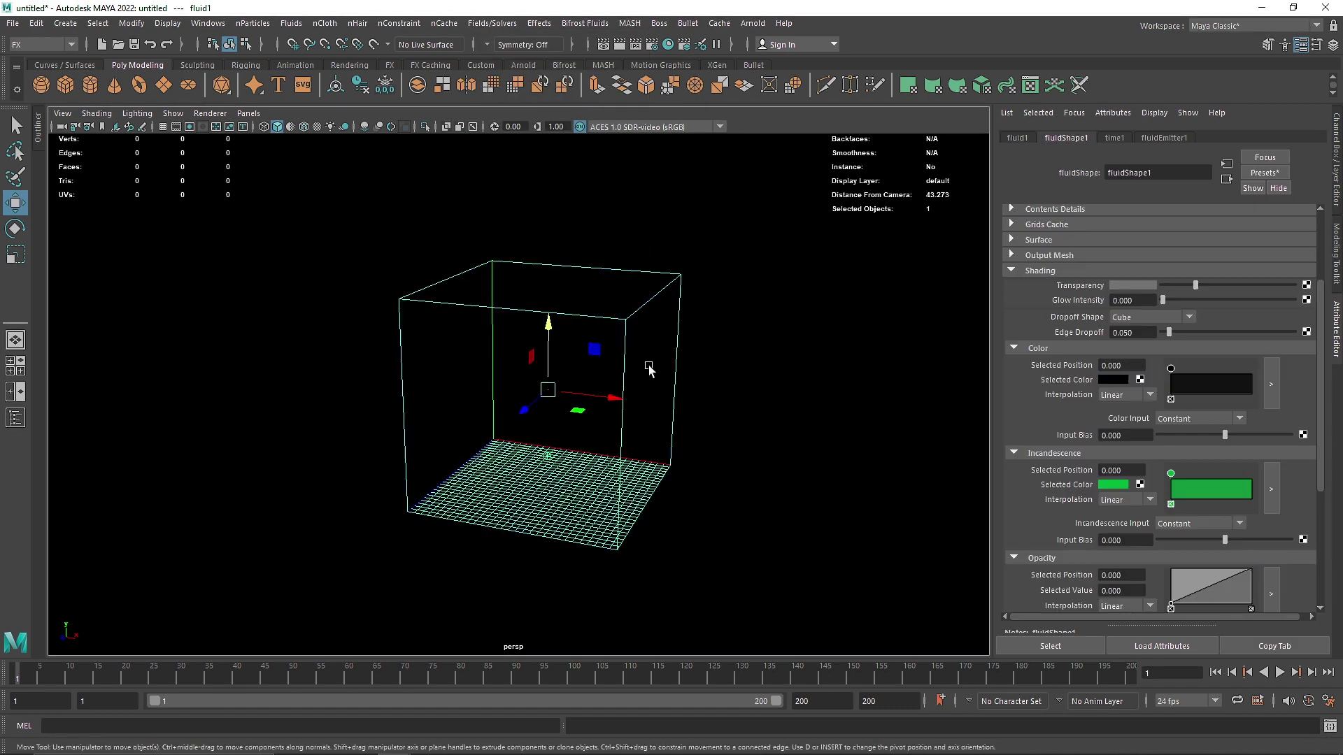
Examine the fluid's built-in Turbulence strength, frequency and speed under its Contents Details.
{"action": "left_click", "coordinate": [1019, 273]}
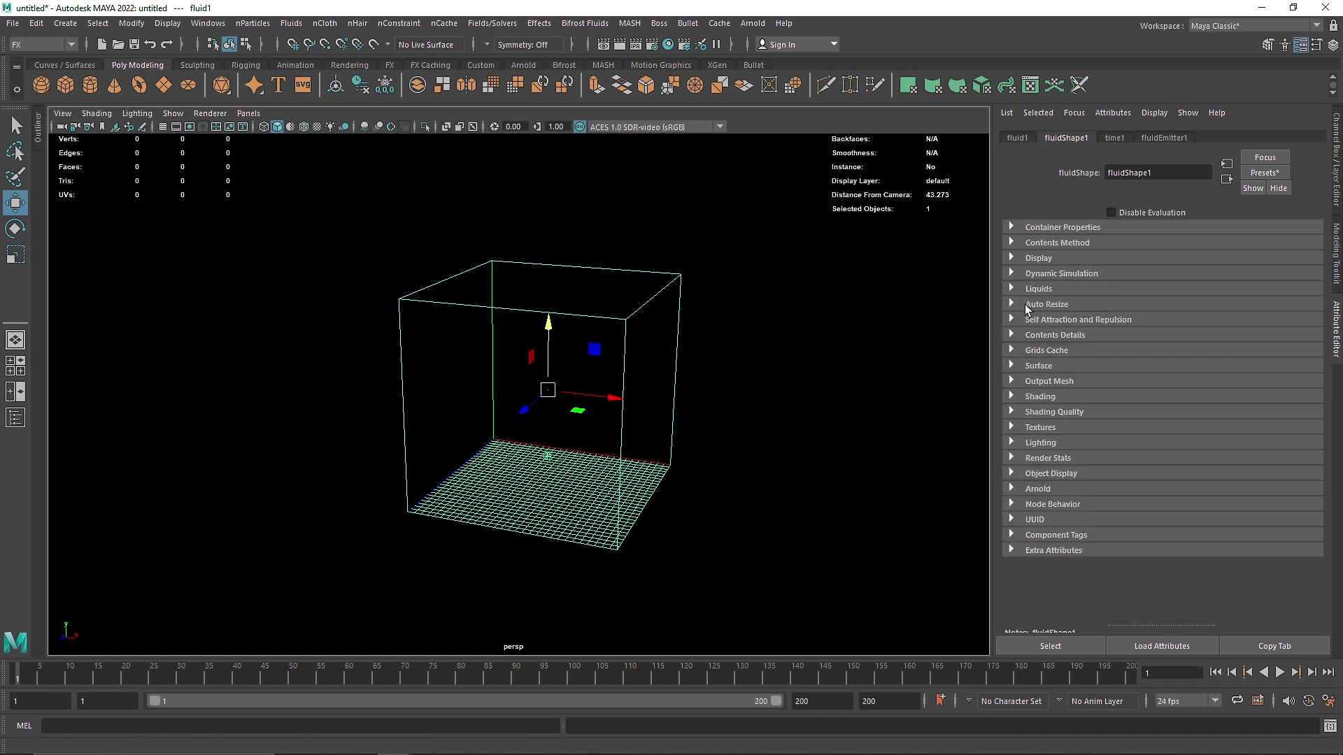
{"action": "left_click", "coordinate": [1053, 335]}
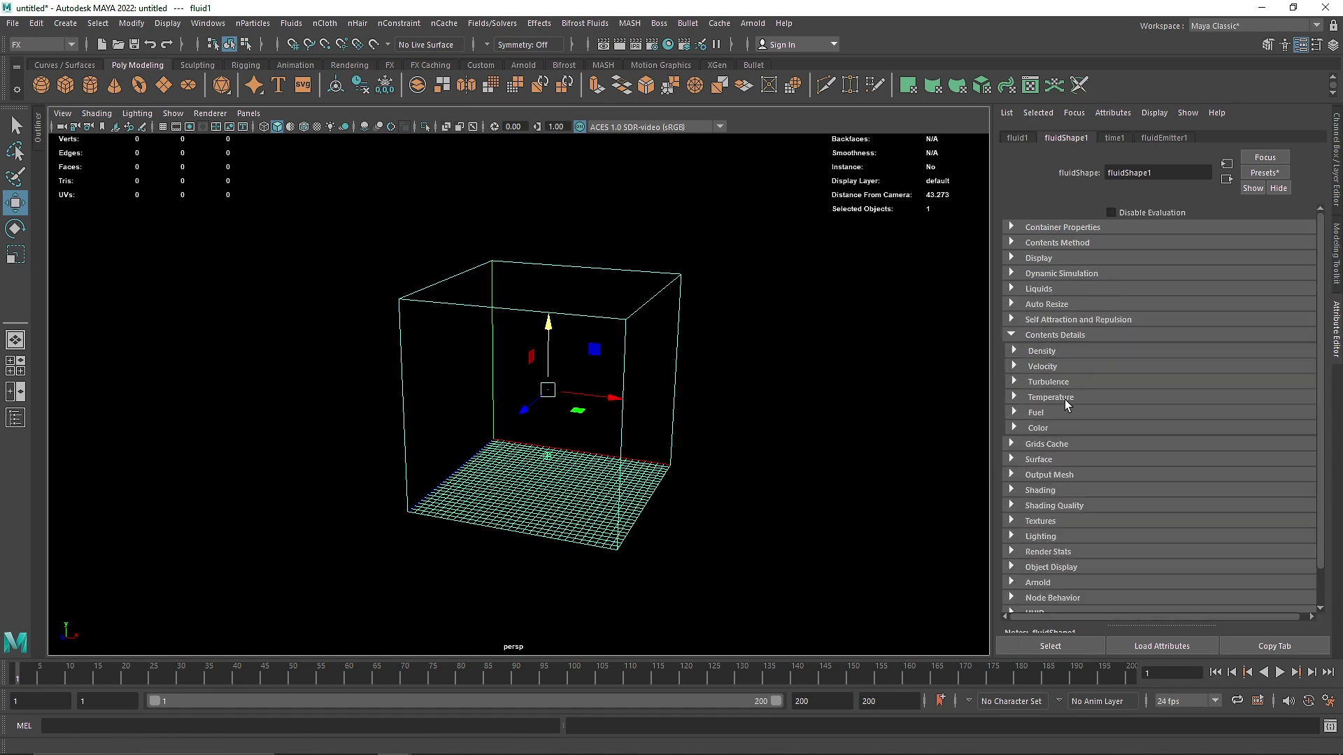
{"action": "left_click", "coordinate": [1053, 382]}
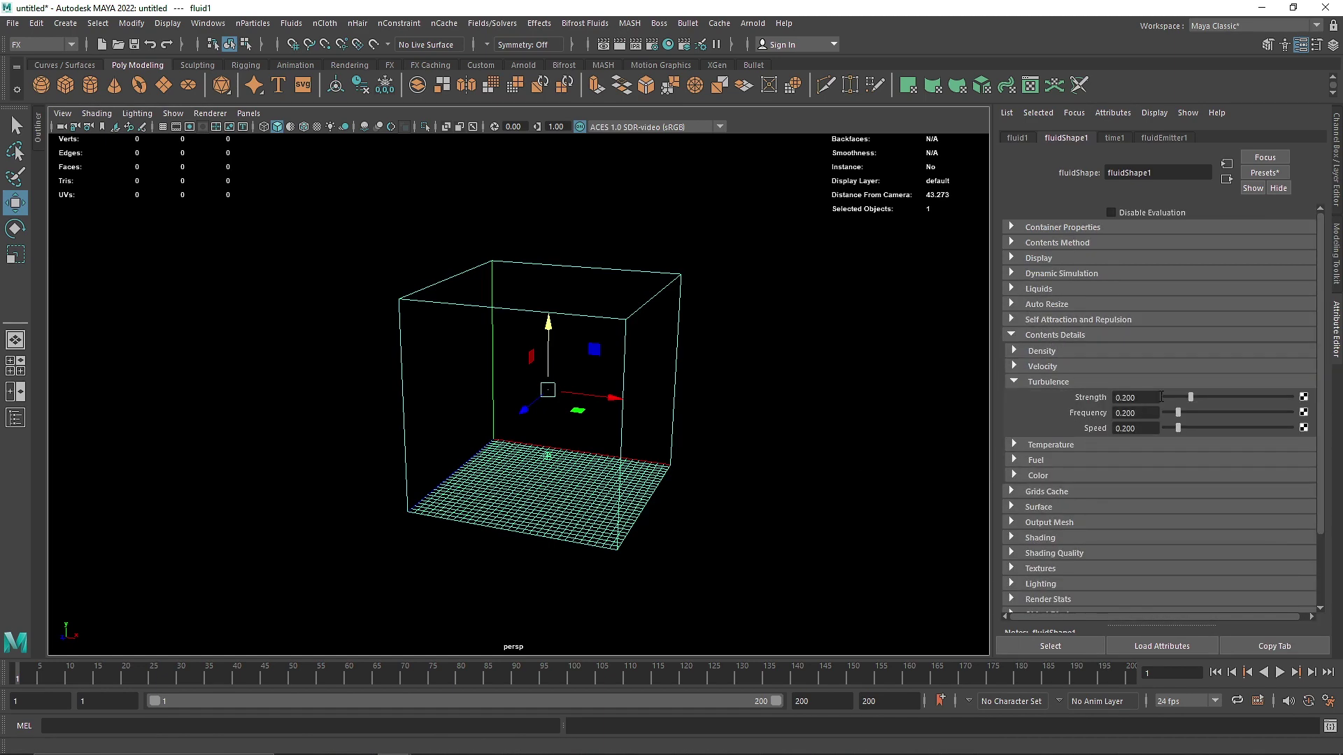
{"action": "left_click", "coordinate": [1059, 377]}
{"action": "left_click", "coordinate": [1038, 337]}
{"action": "left_click", "coordinate": [784, 275]}
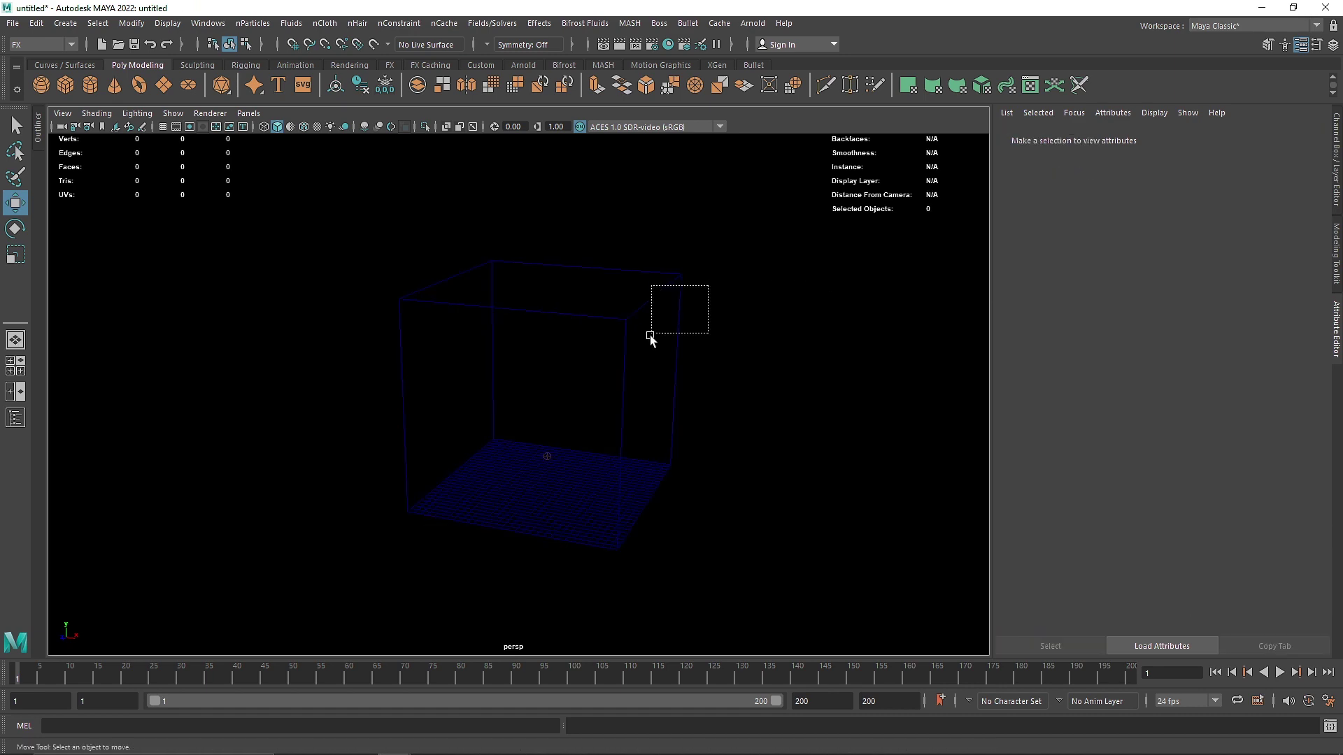
Select the fluid container, play its simulation from the start and rewind to frame 1.
{"action": "left_click_drag", "start_coordinate": [650, 340], "coordinate": [649, 341]}
{"action": "left_click", "coordinate": [1280, 672]}
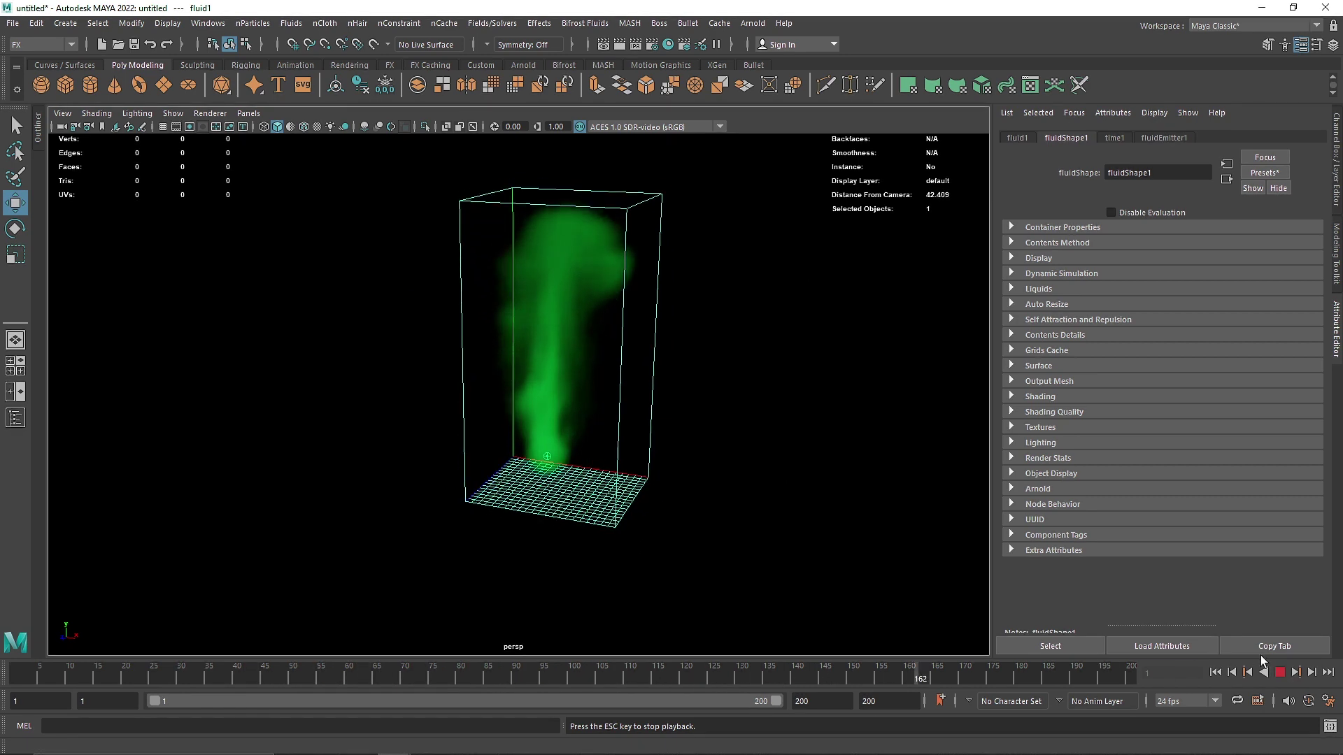
{"action": "left_click", "coordinate": [1279, 672]}
{"action": "left_click", "coordinate": [1216, 672]}
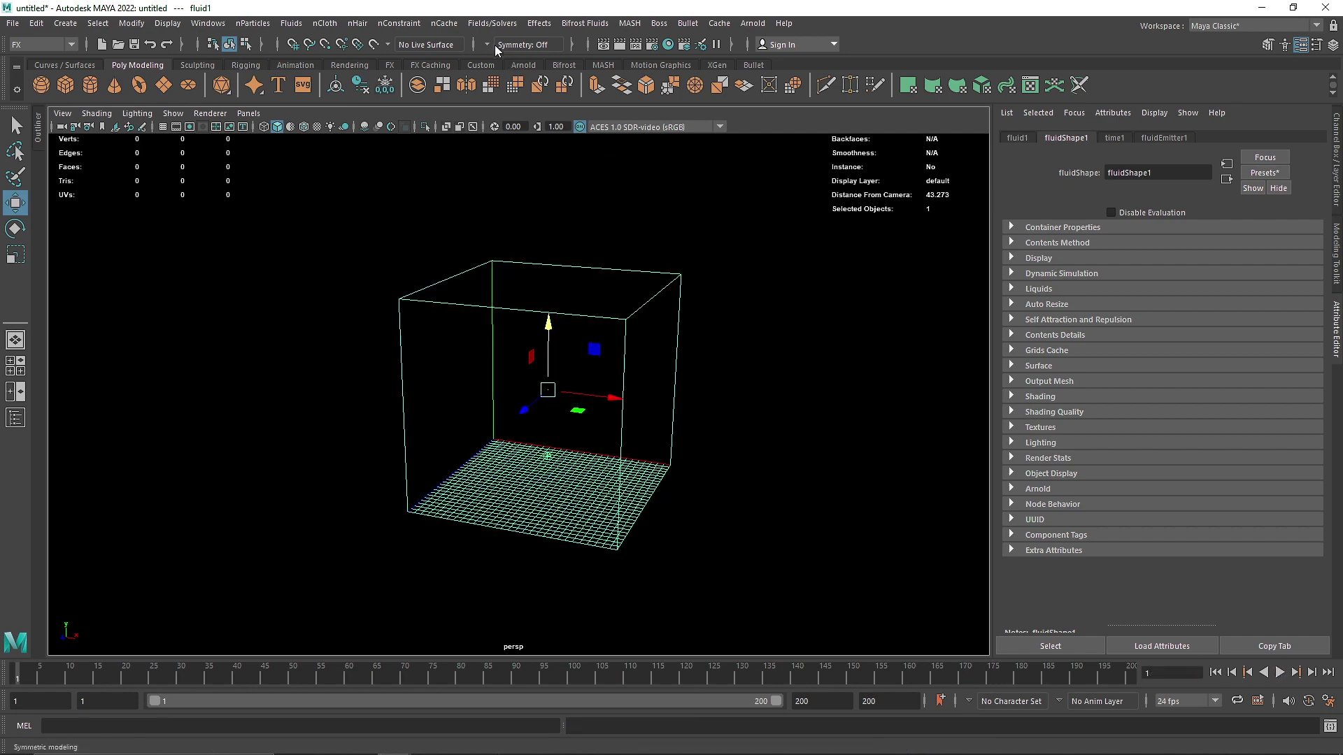
Add a Turbulence field to the selected fluid and play the simulation.
{"action": "left_click", "coordinate": [489, 23]}
{"action": "left_click", "coordinate": [522, 125]}
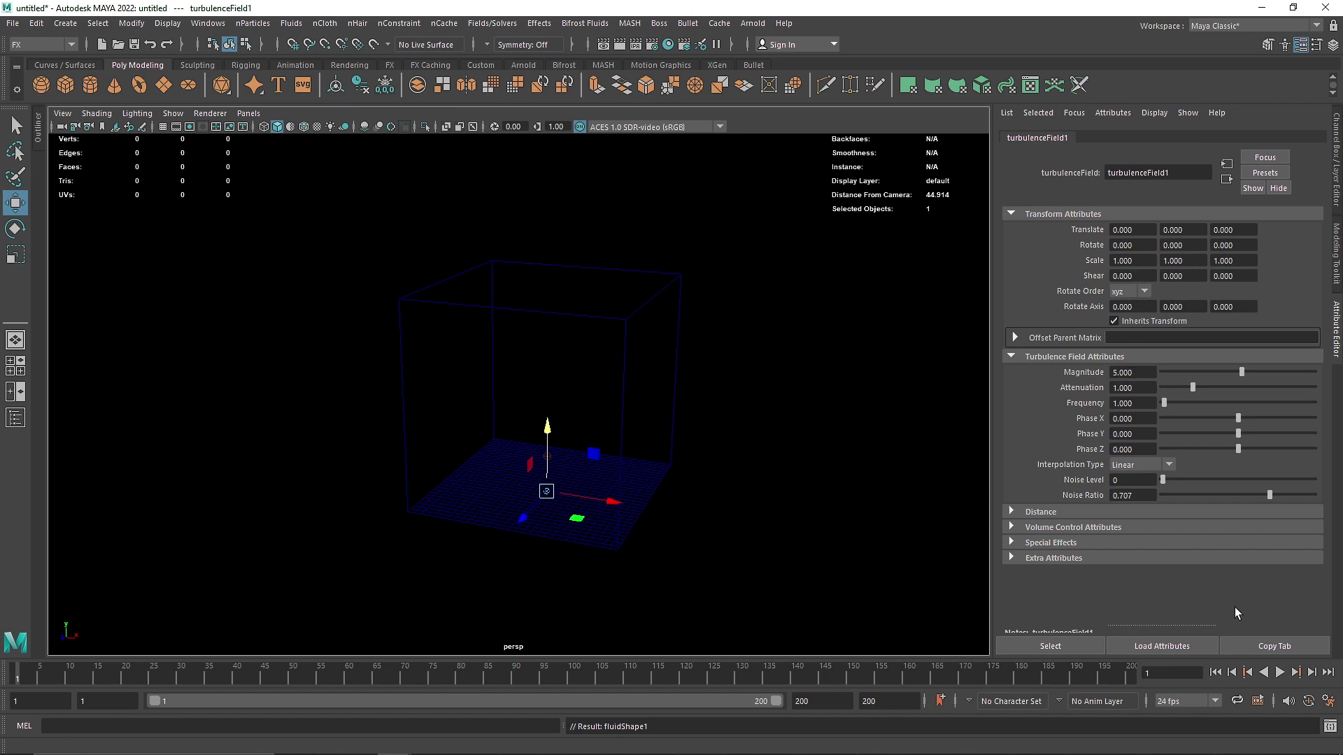
{"action": "left_click", "coordinate": [1280, 672]}
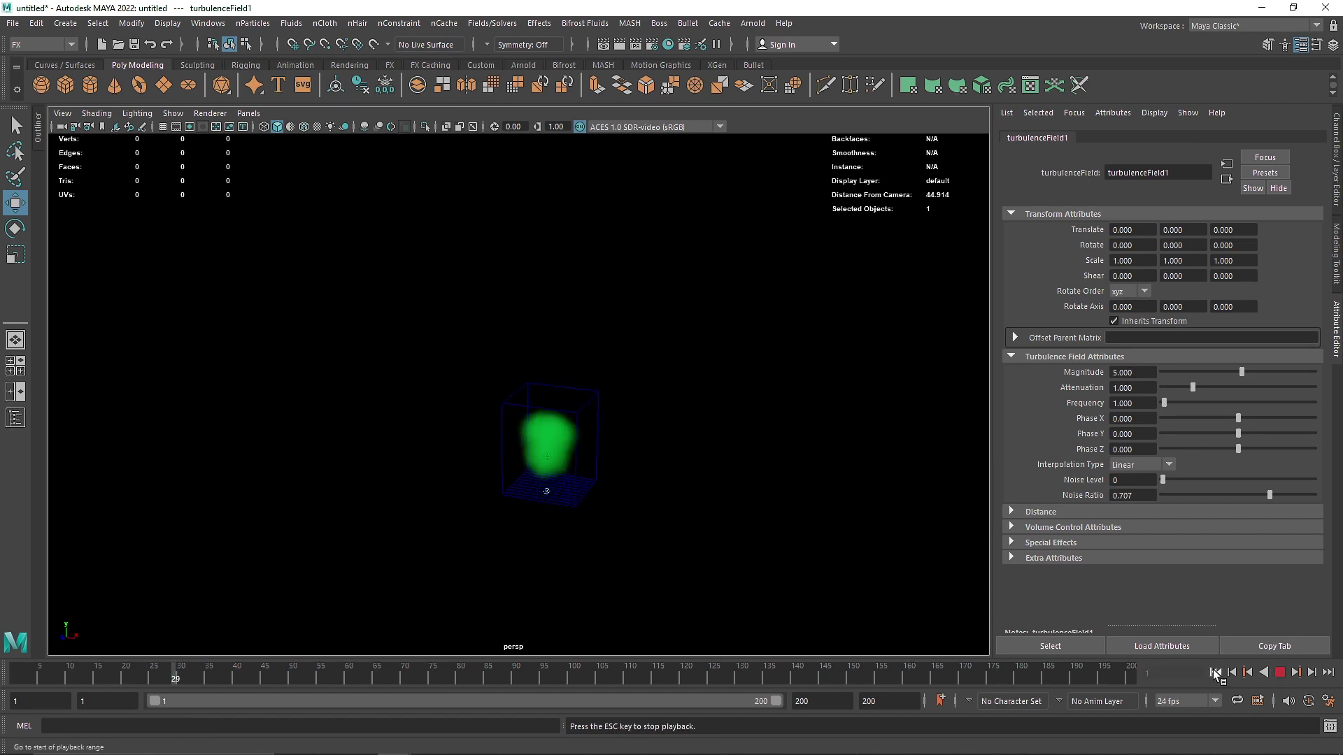
{"action": "right_click_drag", "start_coordinate": [491, 494], "coordinate": [616, 481], "text": "alt"}
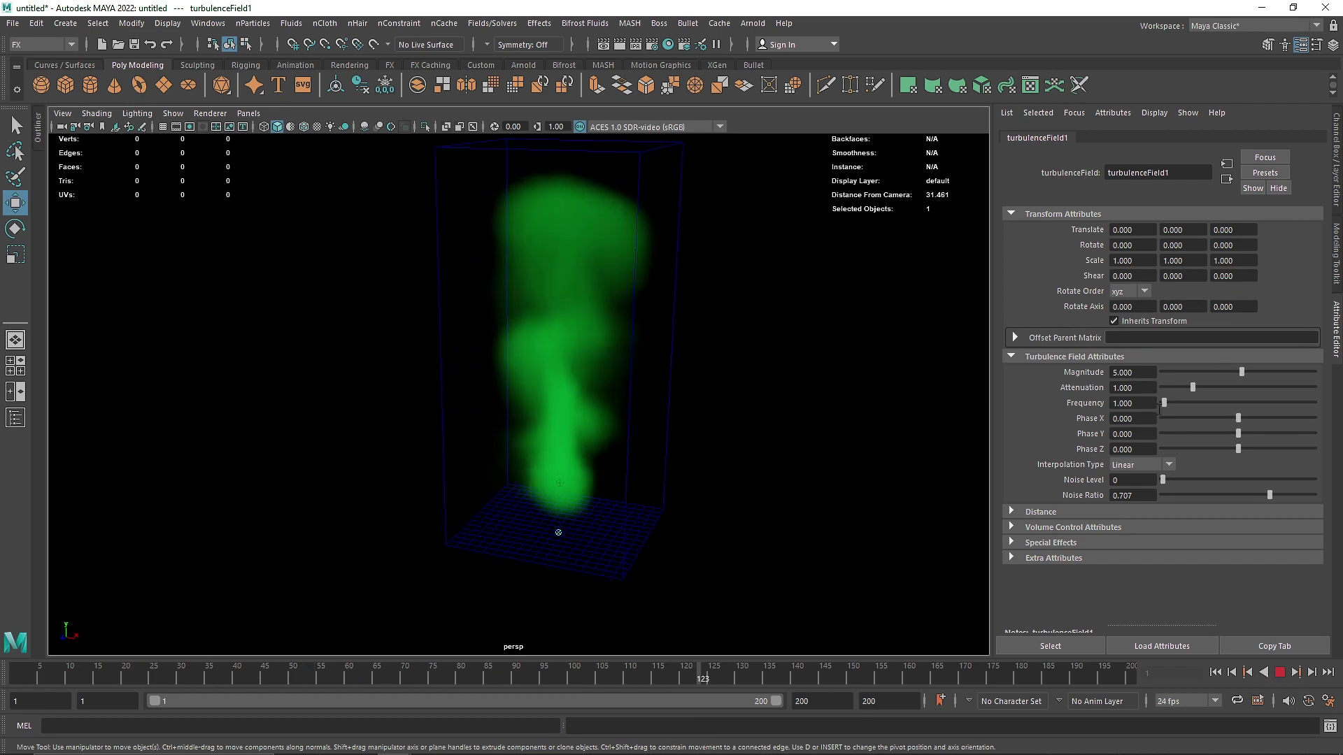
Set the turbulence field's Magnitude to 25, examine its effect on the running simulation and stop playback.
{"action": "left_click_drag", "start_coordinate": [1241, 371], "coordinate": [1286, 371]}
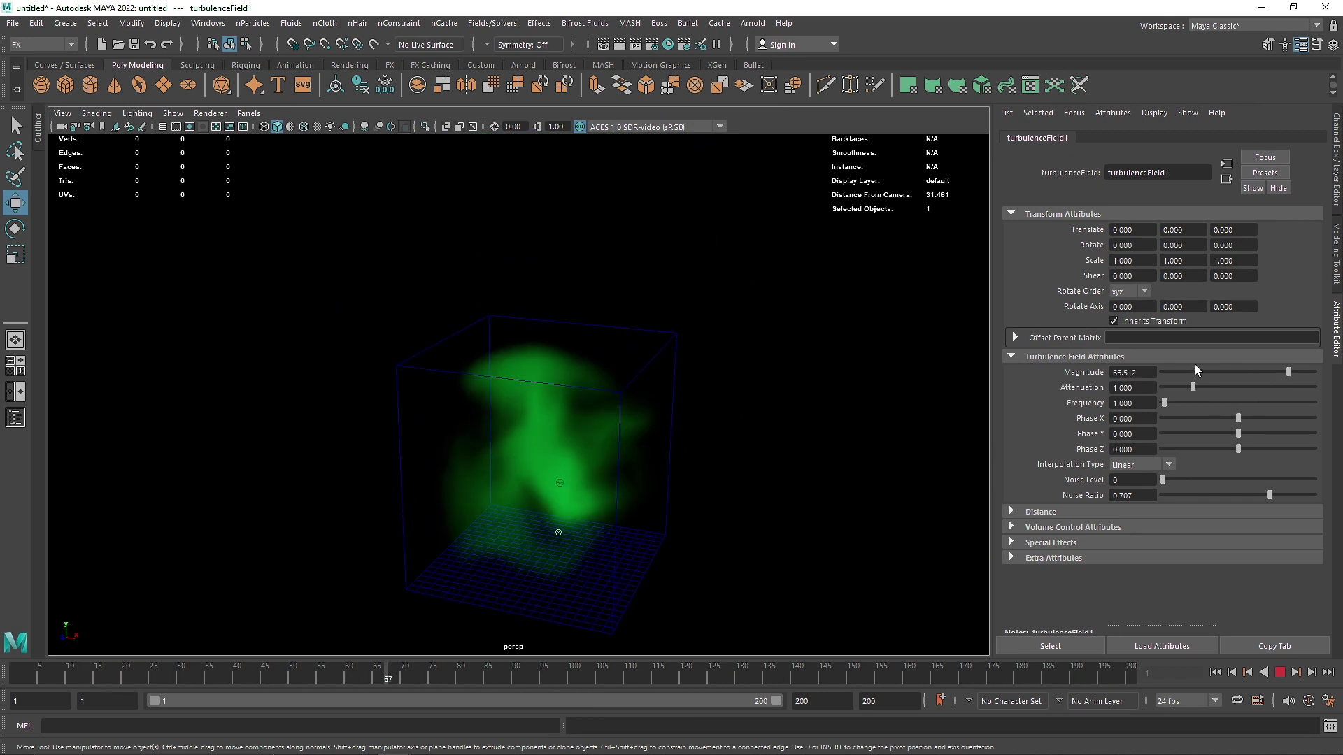
{"action": "double_click", "coordinate": [1145, 373]}
{"action": "type", "text": "25"}
{"action": "key", "text": "Return"}
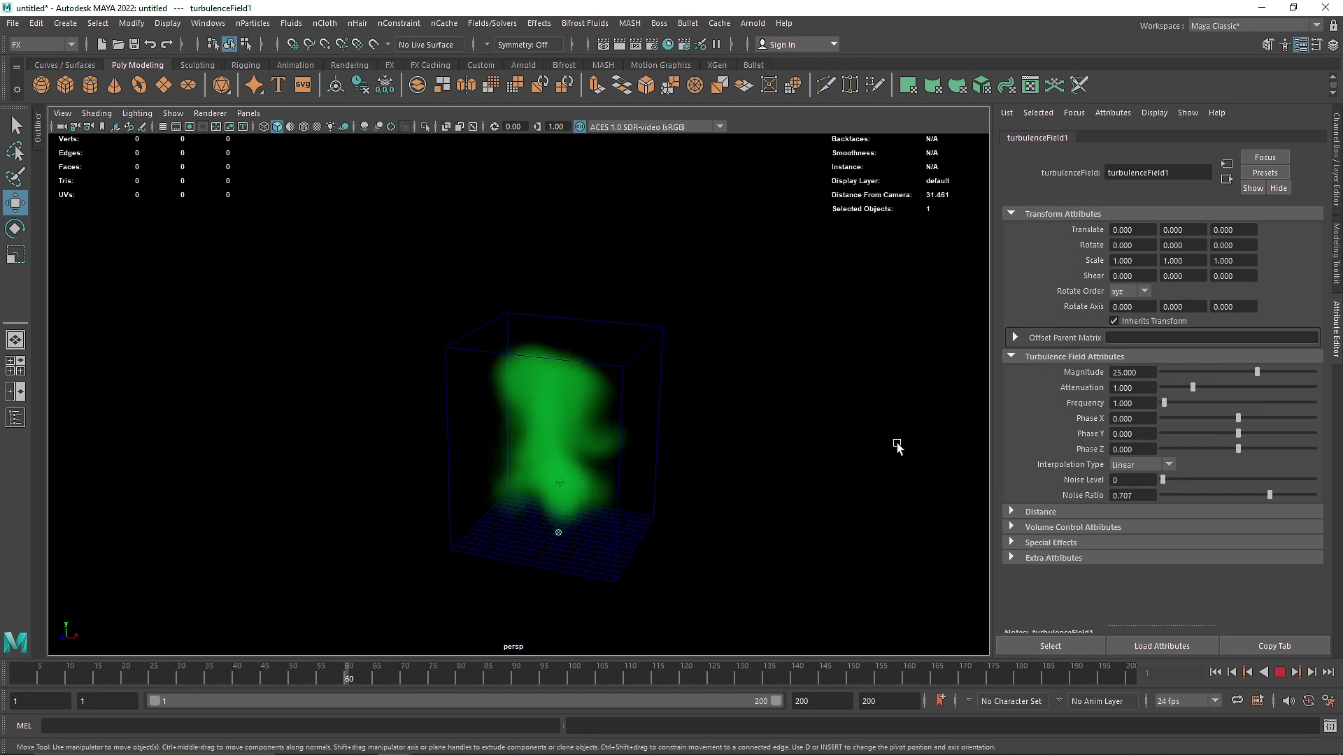
{"action": "left_click_drag", "start_coordinate": [732, 434], "coordinate": [714, 406], "text": "alt"}
{"action": "left_click_drag", "start_coordinate": [729, 411], "coordinate": [683, 421], "text": "alt"}
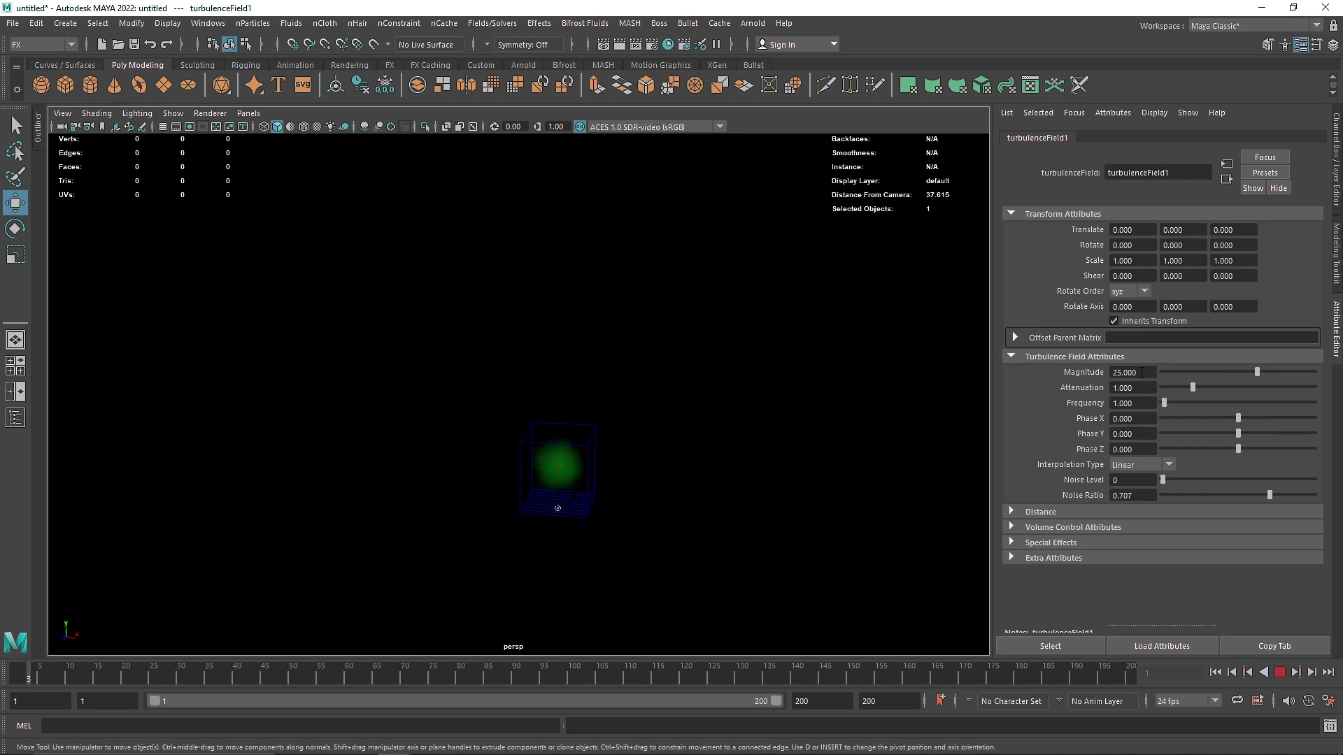
{"action": "key", "text": "Escape"}
Select the fluid and set its container's Base Resolution to 40.
{"action": "left_click", "coordinate": [597, 408]}
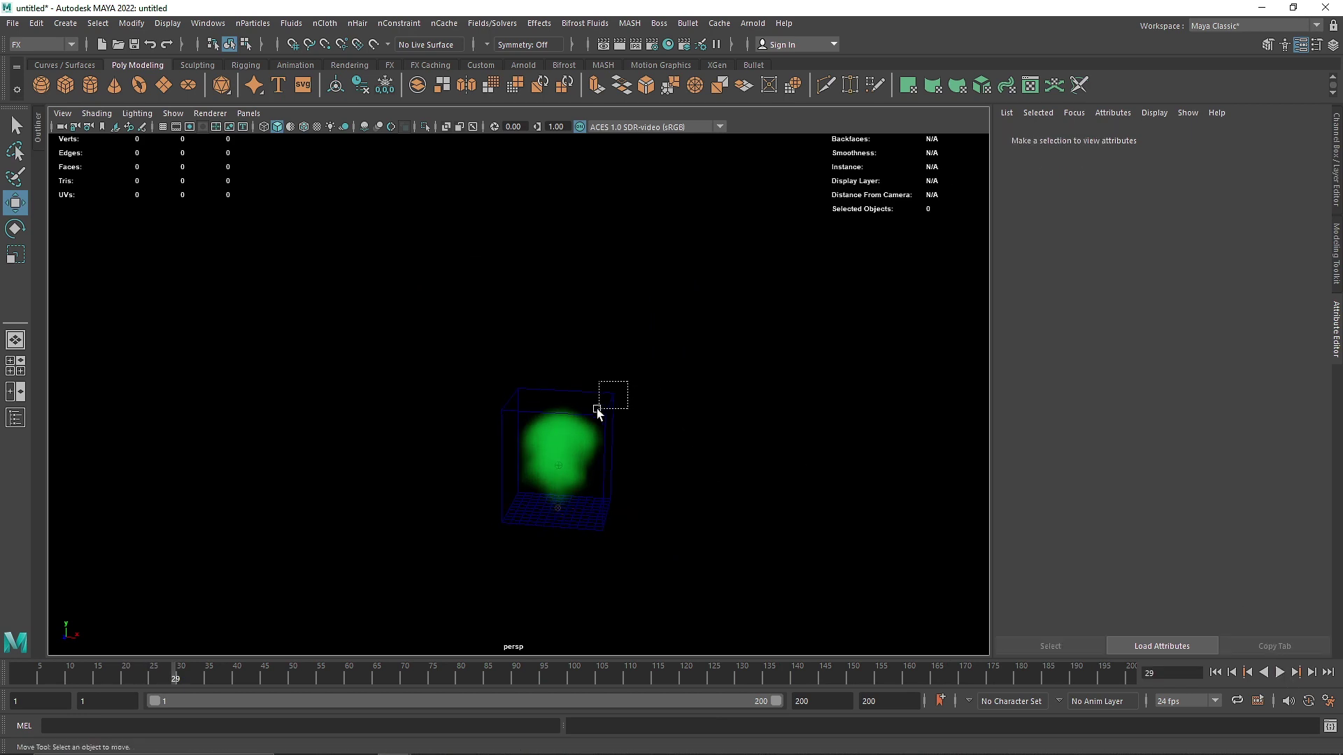
{"action": "left_click", "coordinate": [1067, 226]}
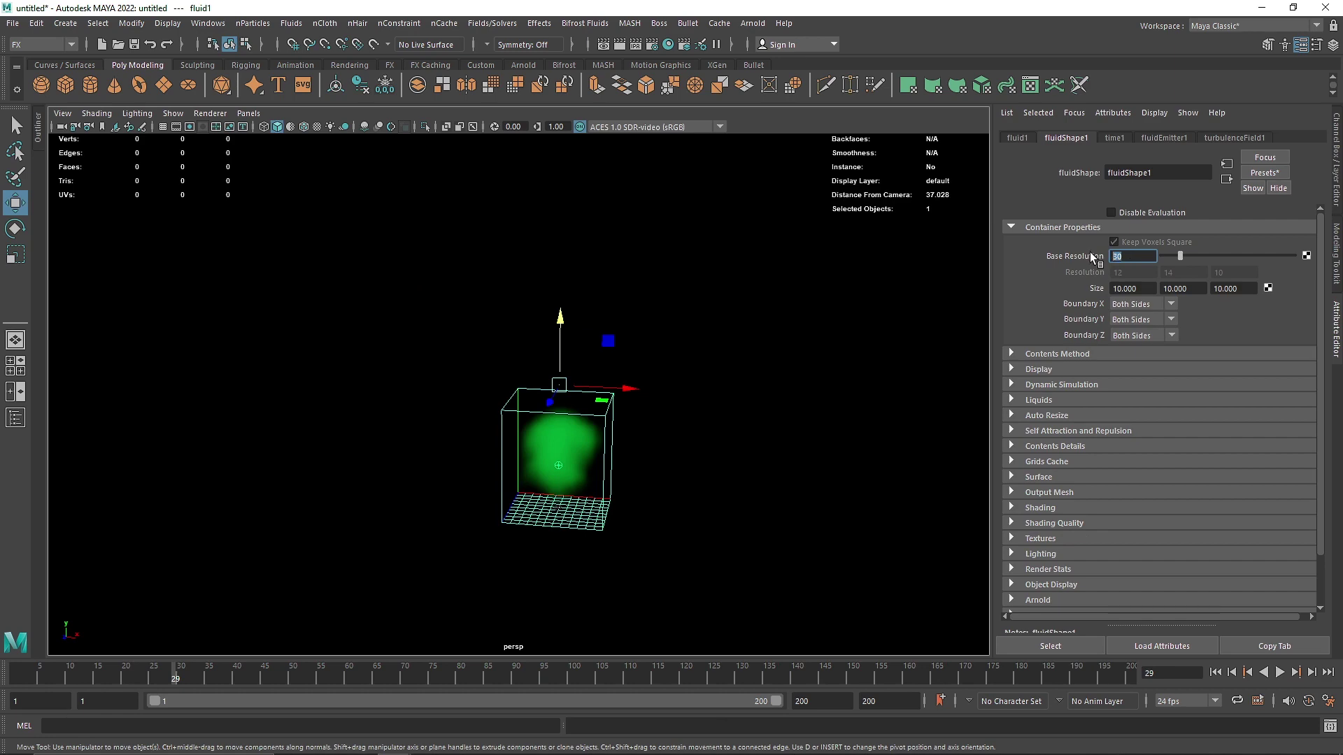
{"action": "type", "text": "0"}
{"action": "key", "text": "Return"}
Play the simulation from the first frame at the new resolution, inspect the smoke and rewind.
{"action": "left_click", "coordinate": [1215, 673]}
{"action": "left_click", "coordinate": [1280, 672]}
{"action": "left_click", "coordinate": [898, 497]}
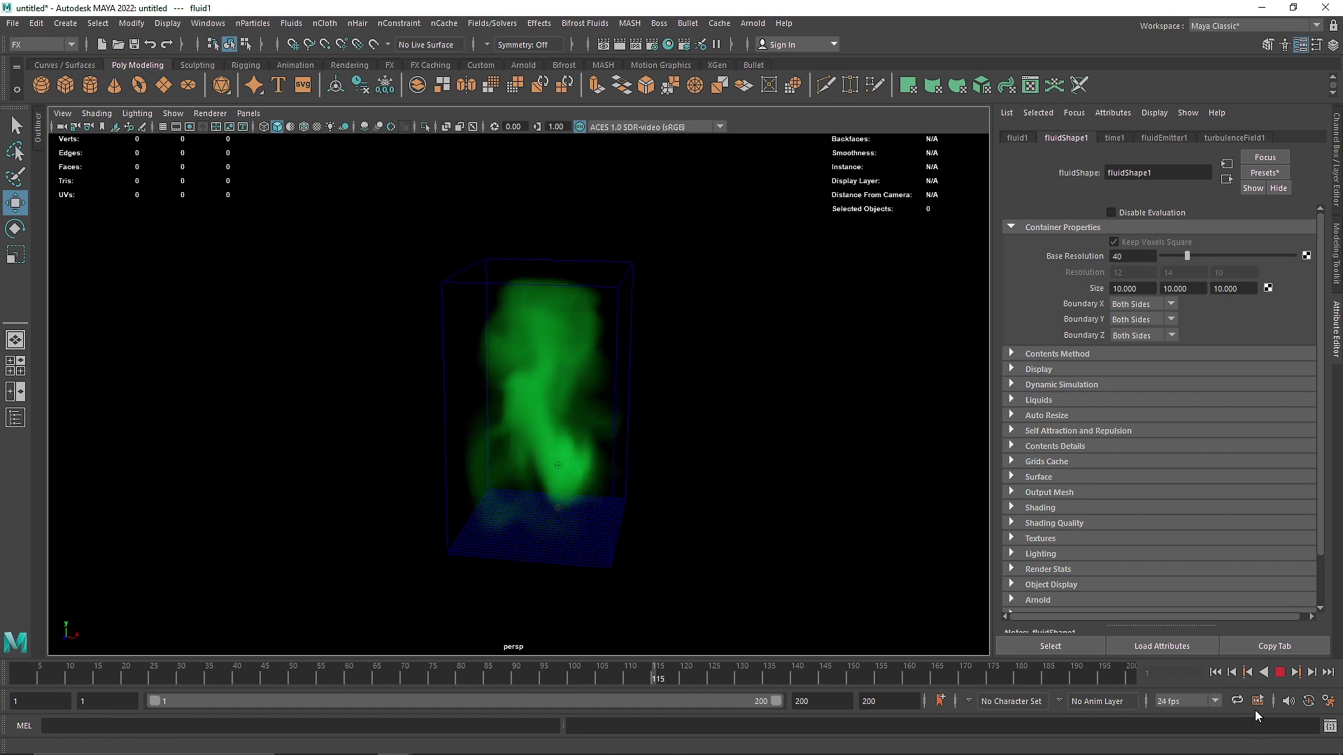
{"action": "left_click", "coordinate": [1278, 673]}
{"action": "left_click_drag", "start_coordinate": [594, 489], "coordinate": [730, 501], "text": "alt"}
{"action": "left_click", "coordinate": [1216, 672]}
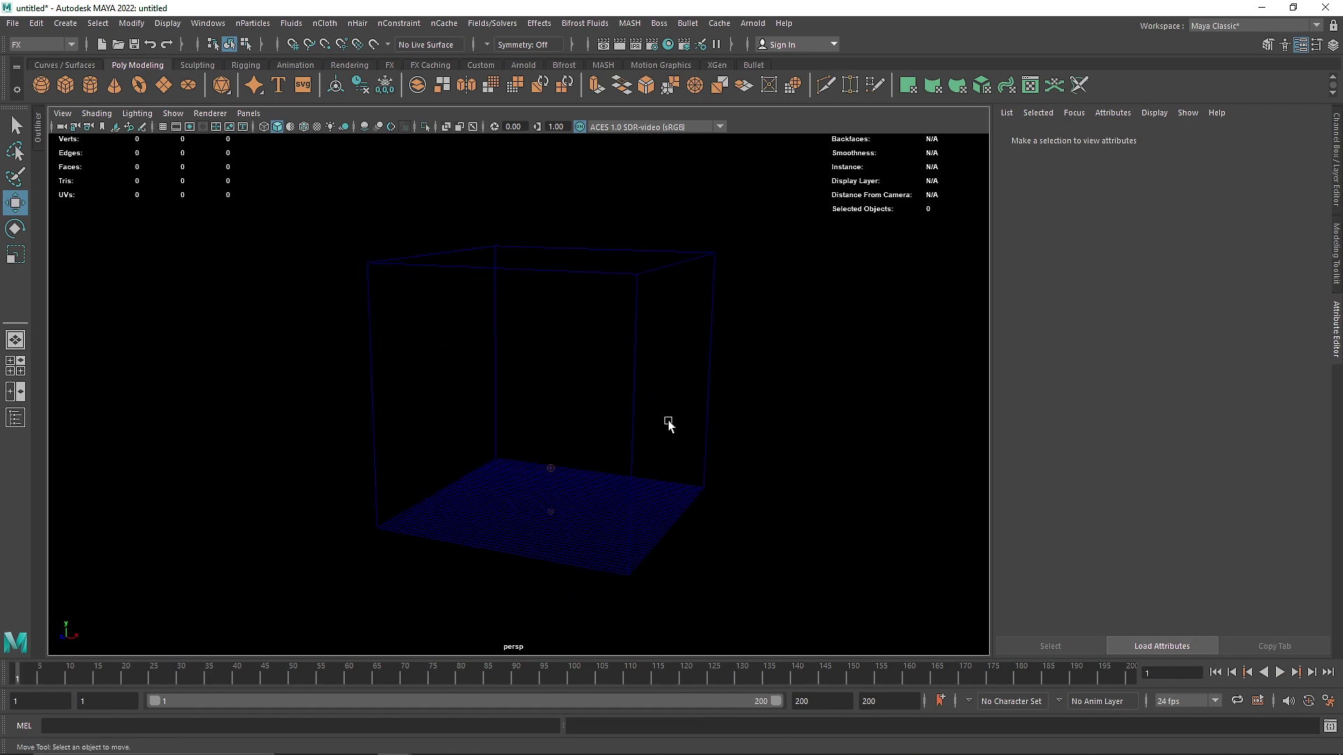
Add an Air field to the fluid container.
{"action": "left_click", "coordinate": [674, 372]}
{"action": "left_click", "coordinate": [493, 23]}
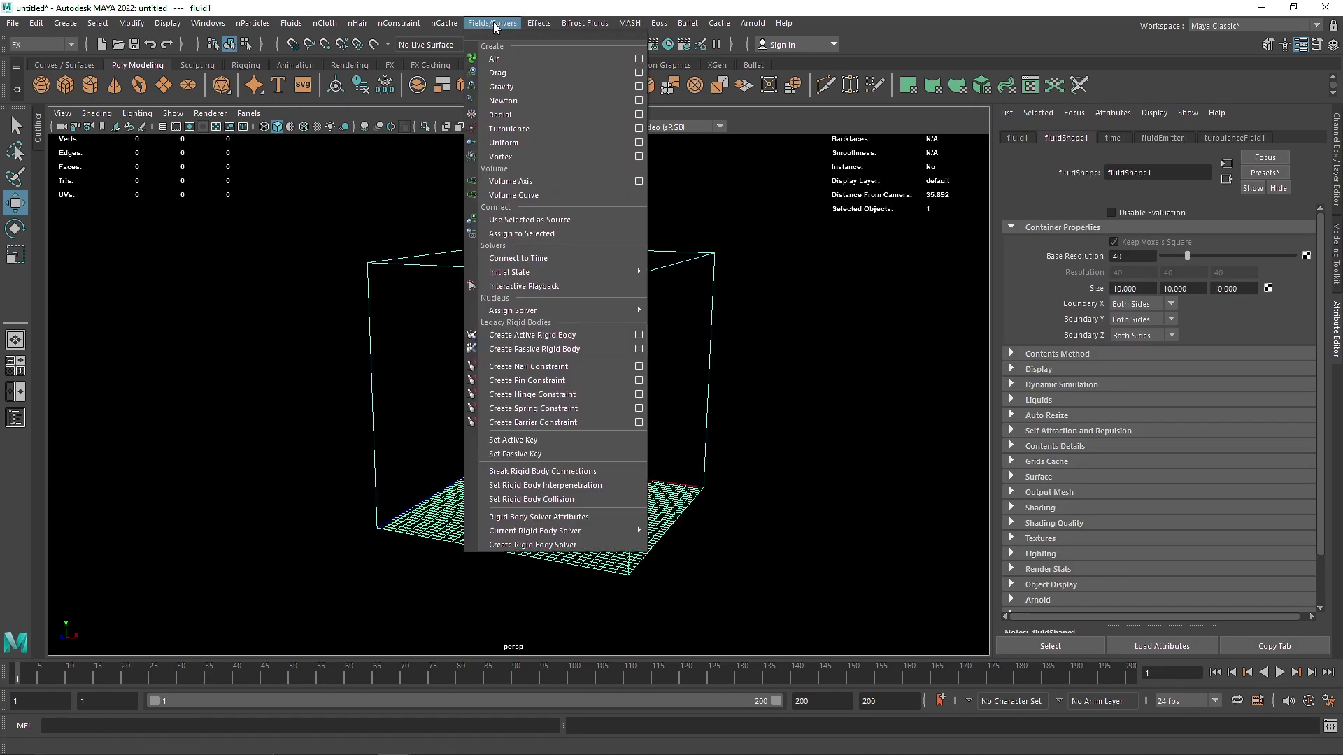
{"action": "left_click", "coordinate": [511, 56]}
Move the air field outside the container to about X -9.339, Y 4.912, and play part of the simulation to test it.
{"action": "left_click_drag", "start_coordinate": [555, 447], "coordinate": [557, 327]}
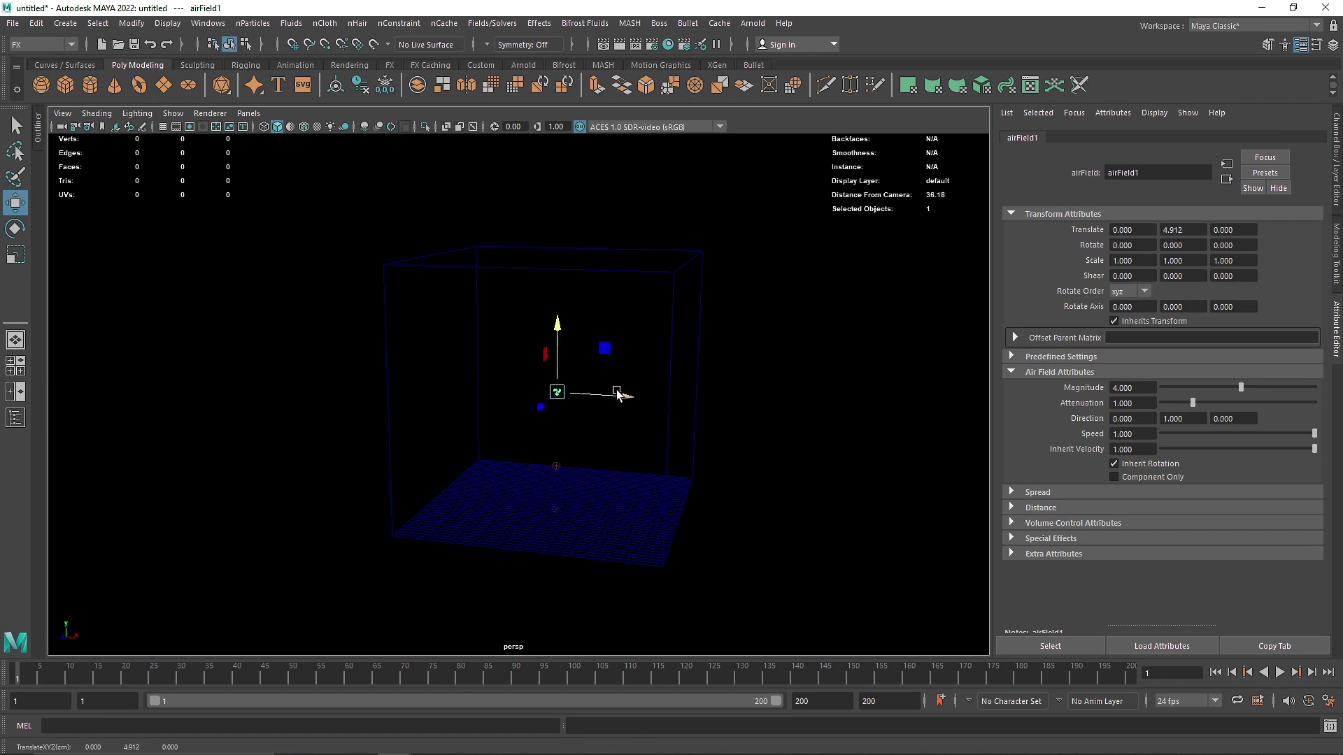
{"action": "left_click_drag", "start_coordinate": [353, 388], "coordinate": [378, 389], "text": "alt"}
{"action": "middle_click_drag", "start_coordinate": [380, 391], "coordinate": [407, 376], "text": "alt"}
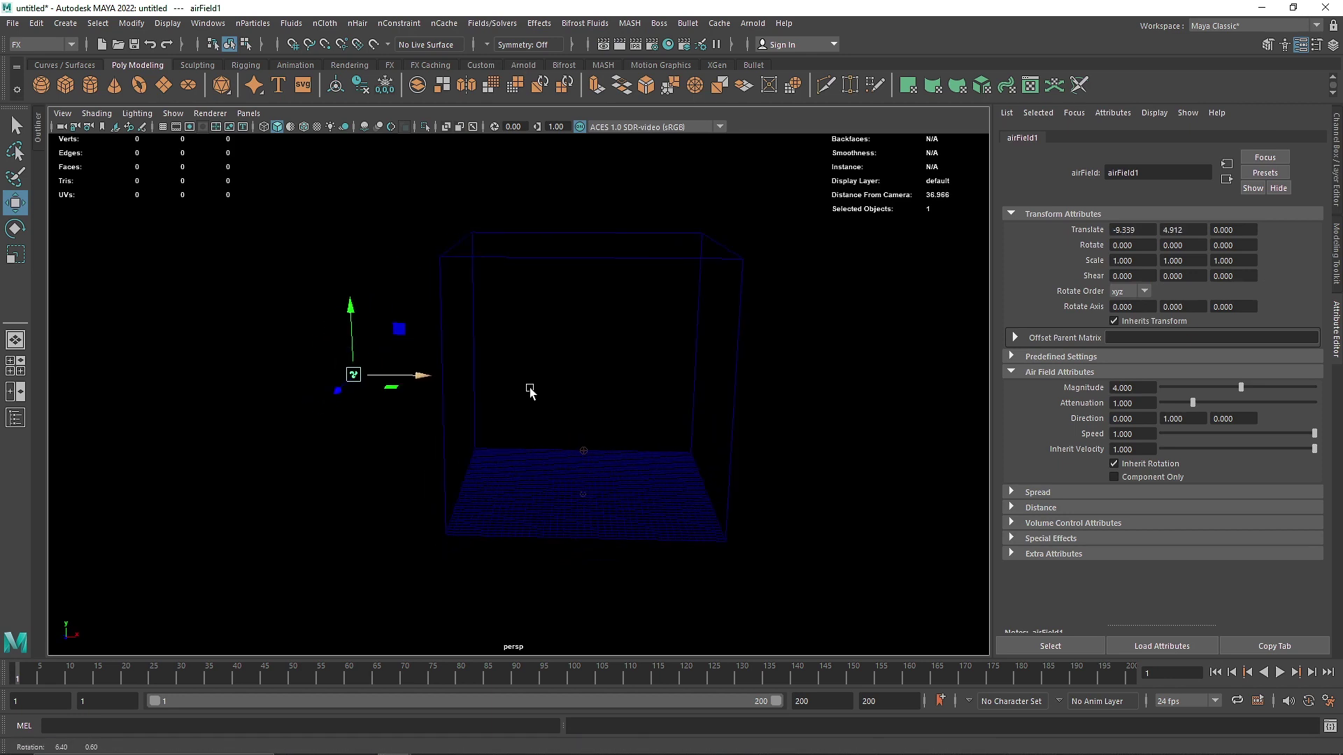
{"action": "left_click", "coordinate": [1279, 673]}
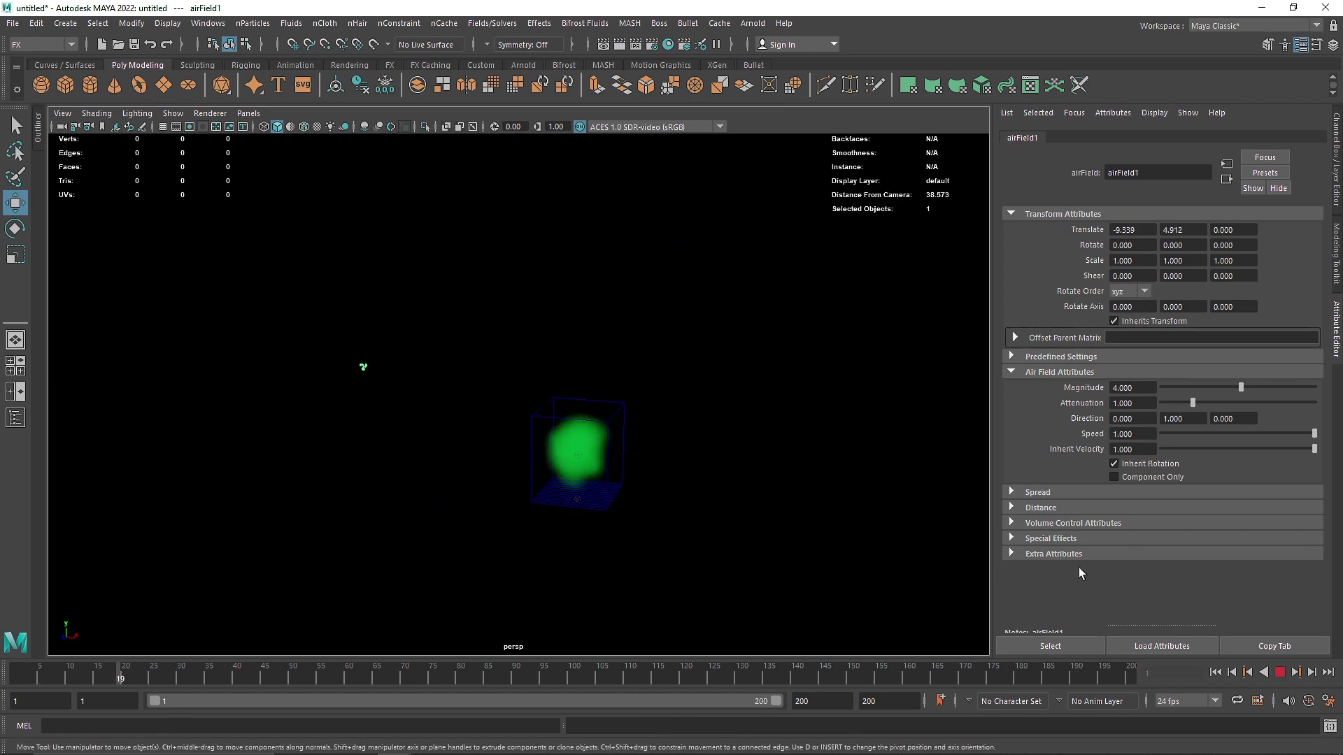
{"action": "left_click", "coordinate": [1282, 674]}
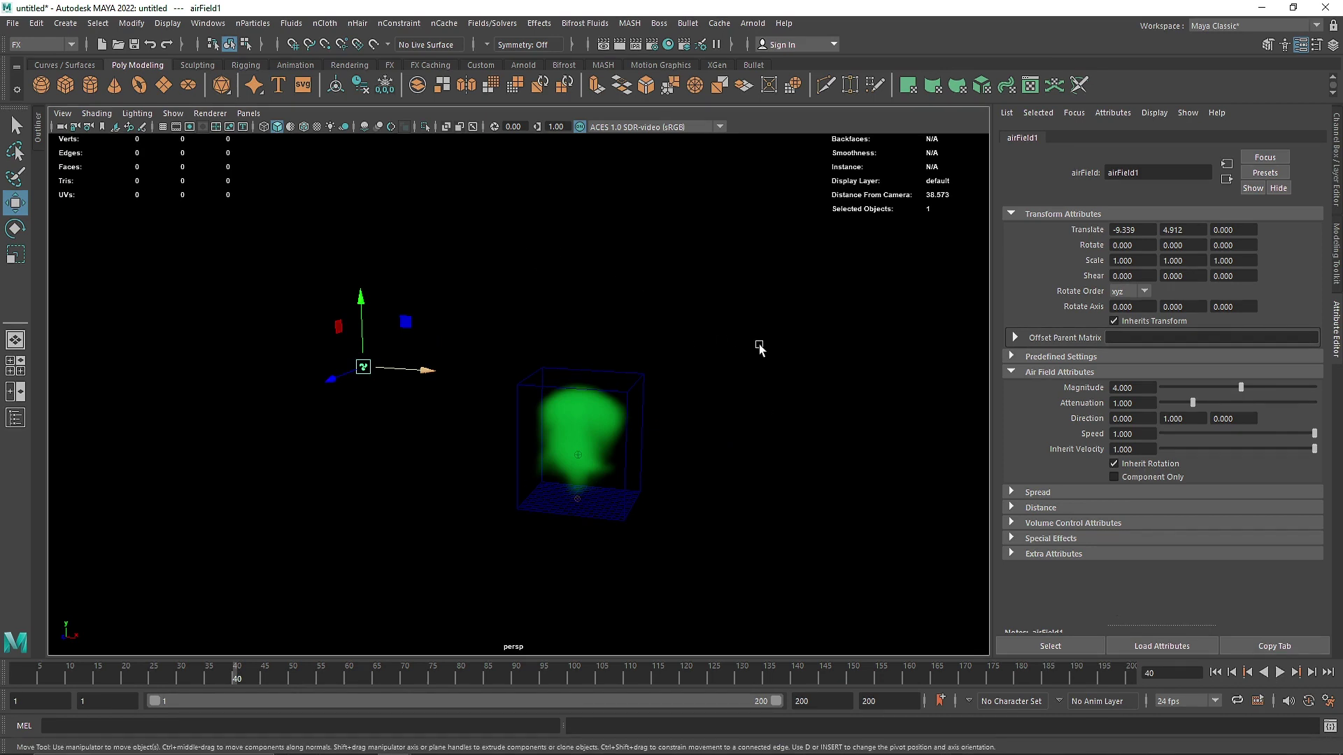
Raise the air field's Magnitude to about 29.3 during playback, stop, and set its Direction to X 1, Y 0, Z 0.
{"action": "left_click", "coordinate": [1098, 359]}
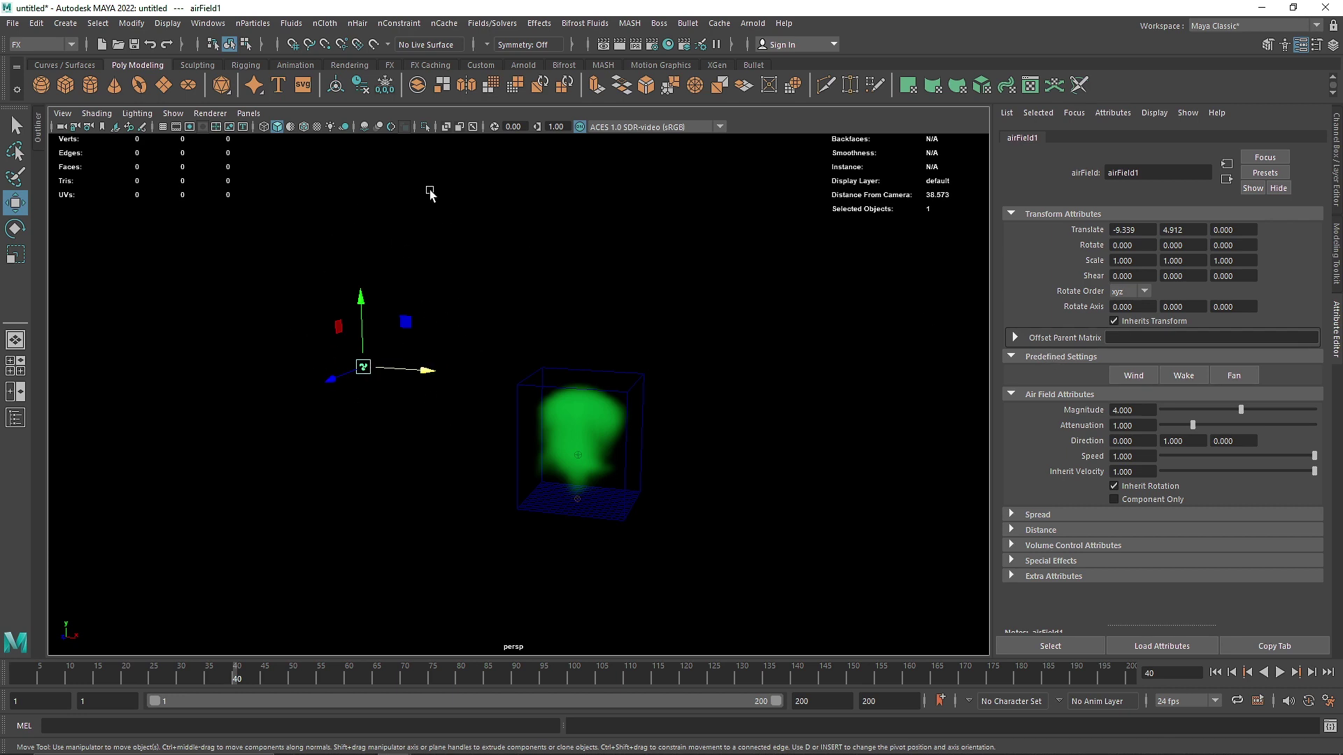
{"action": "left_click", "coordinate": [1029, 356]}
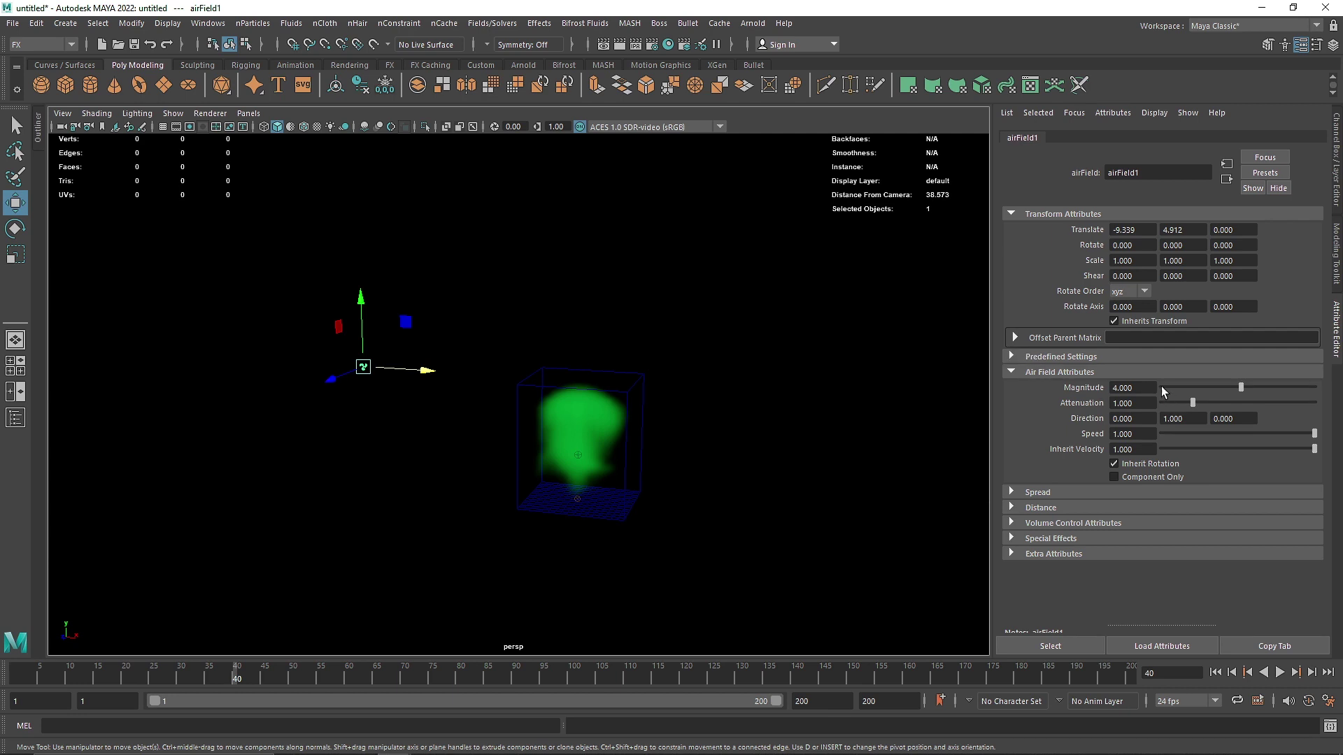
{"action": "left_click", "coordinate": [1279, 673]}
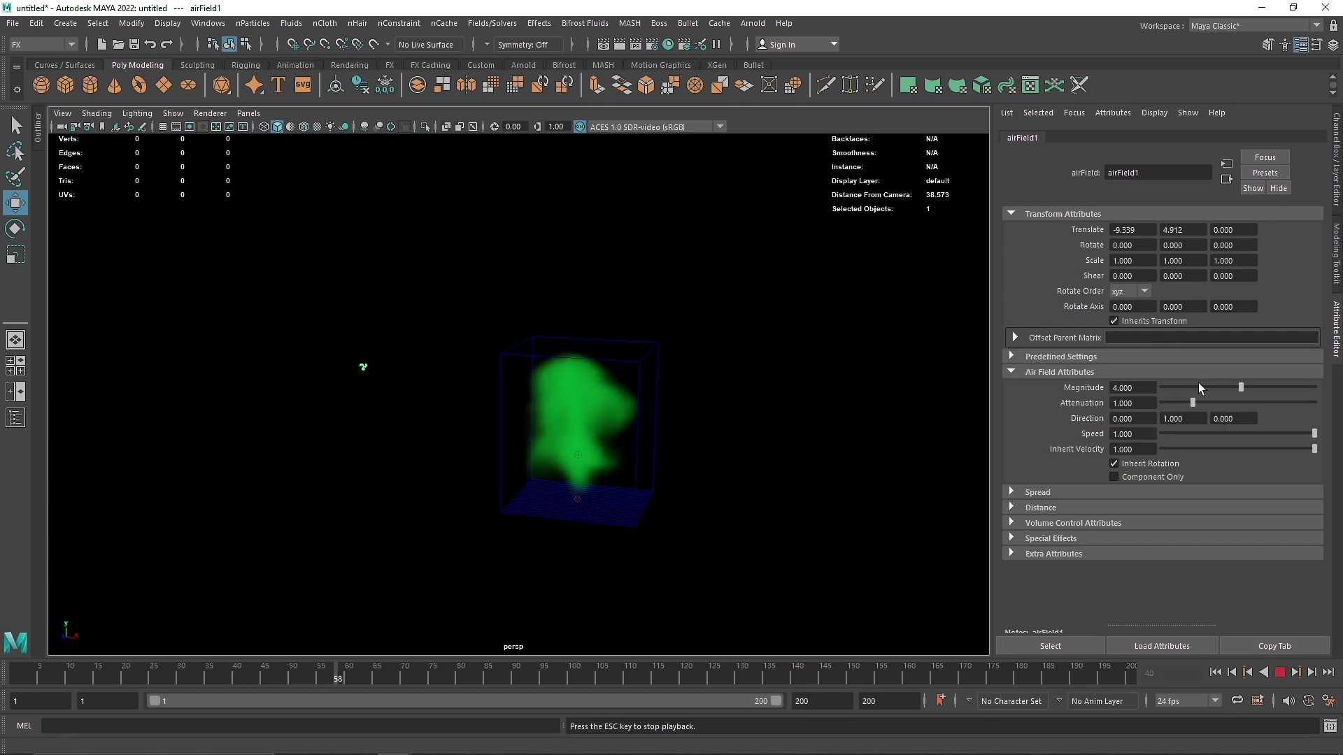
{"action": "left_click_drag", "start_coordinate": [1243, 388], "coordinate": [1260, 387]}
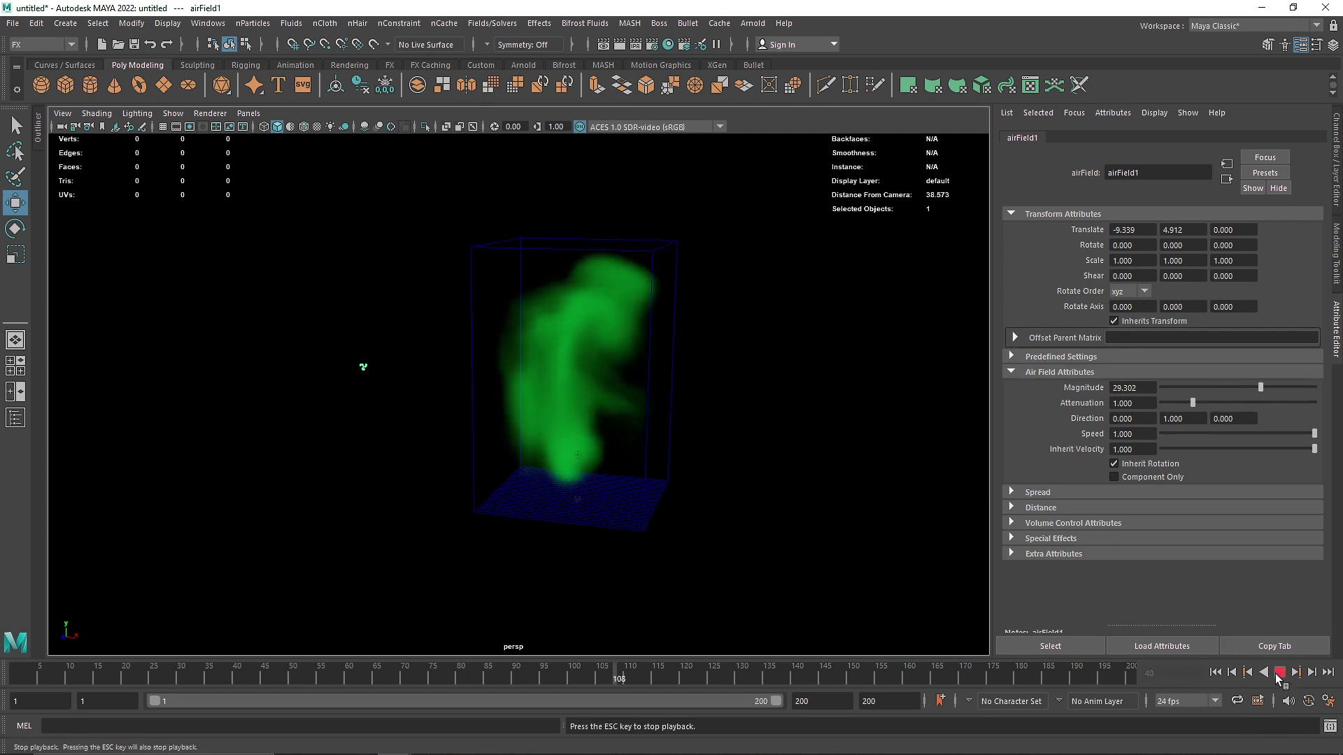
{"action": "left_click", "coordinate": [1279, 673]}
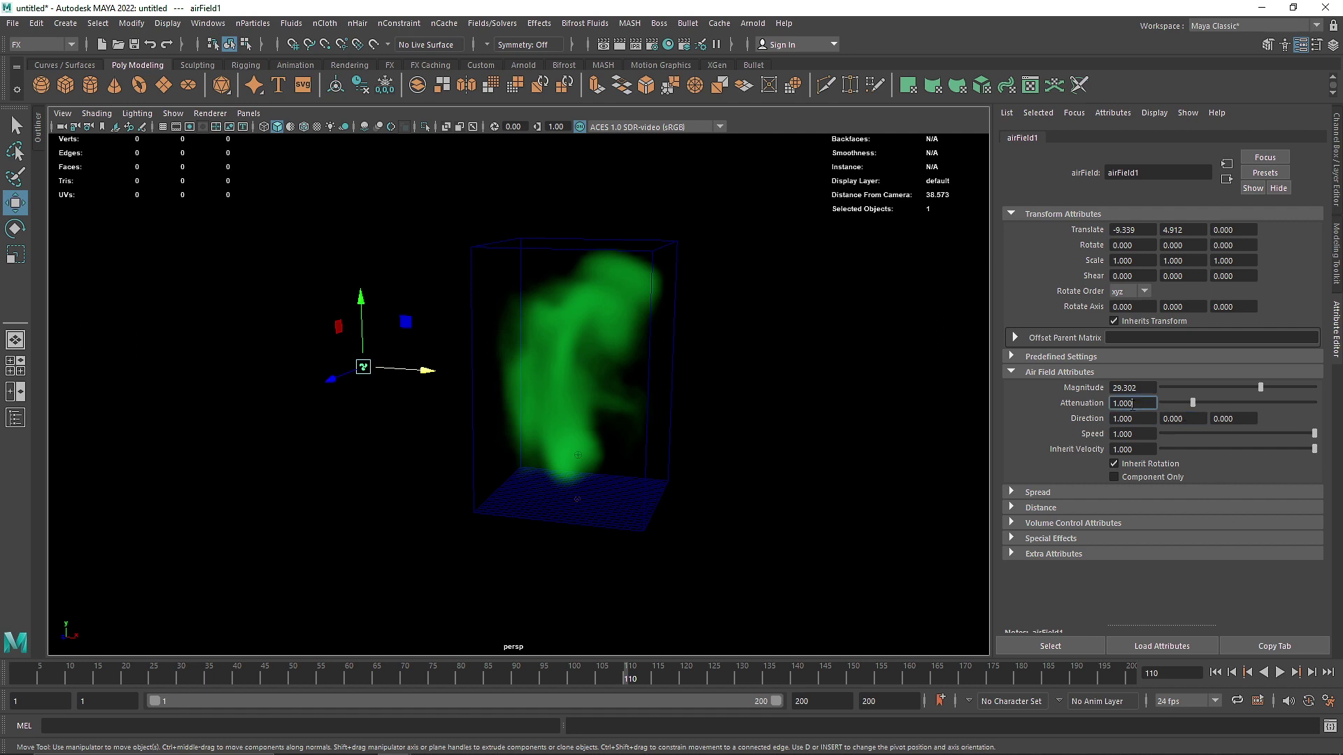
Replay the simulation from the first frame and raise the air field's Magnitude to 100 while it runs.
{"action": "left_click", "coordinate": [1215, 672]}
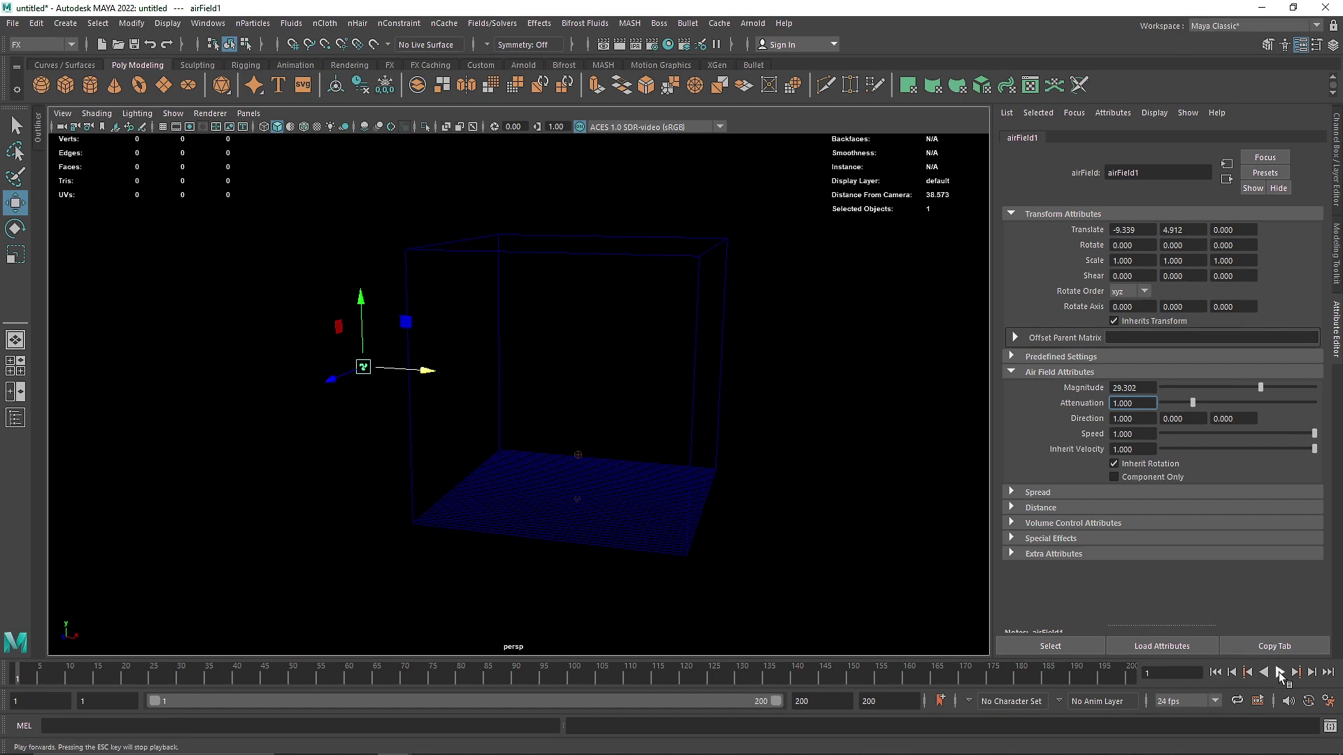
{"action": "left_click", "coordinate": [1280, 672]}
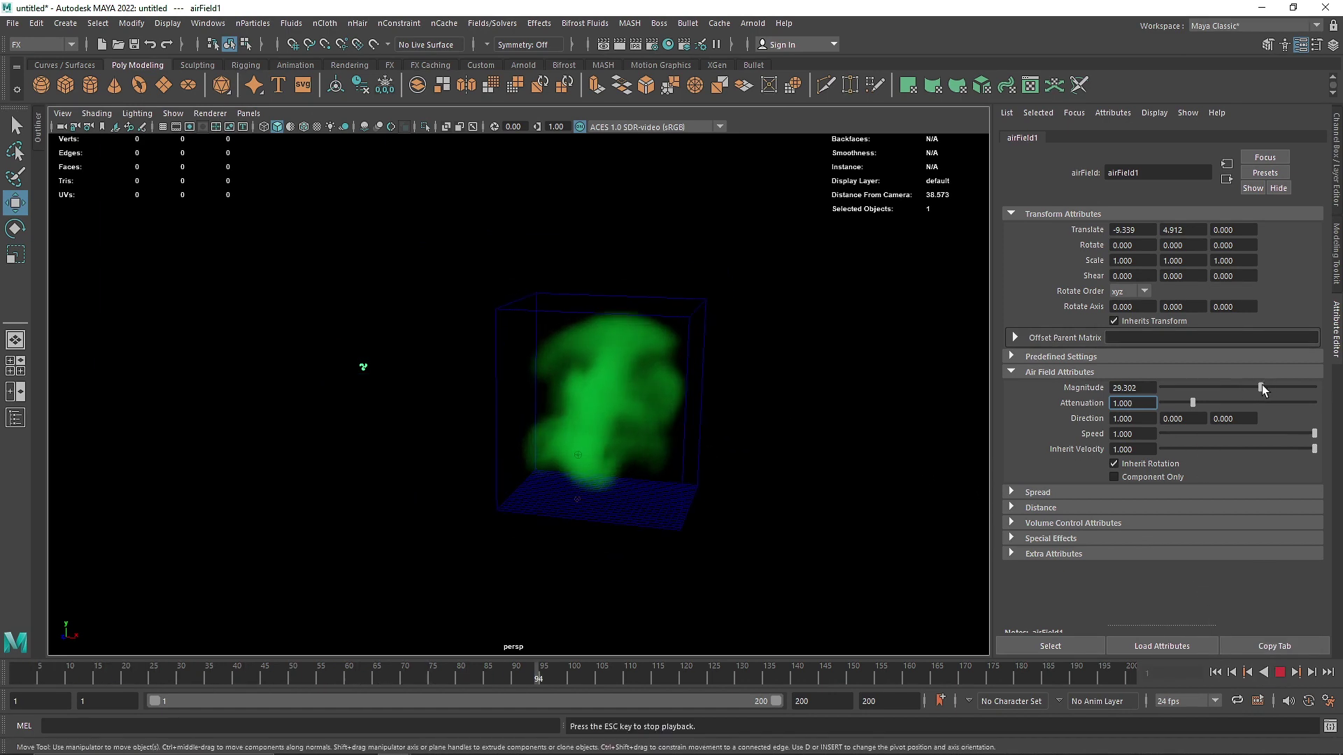
{"action": "left_click_drag", "start_coordinate": [1262, 387], "coordinate": [1309, 387]}
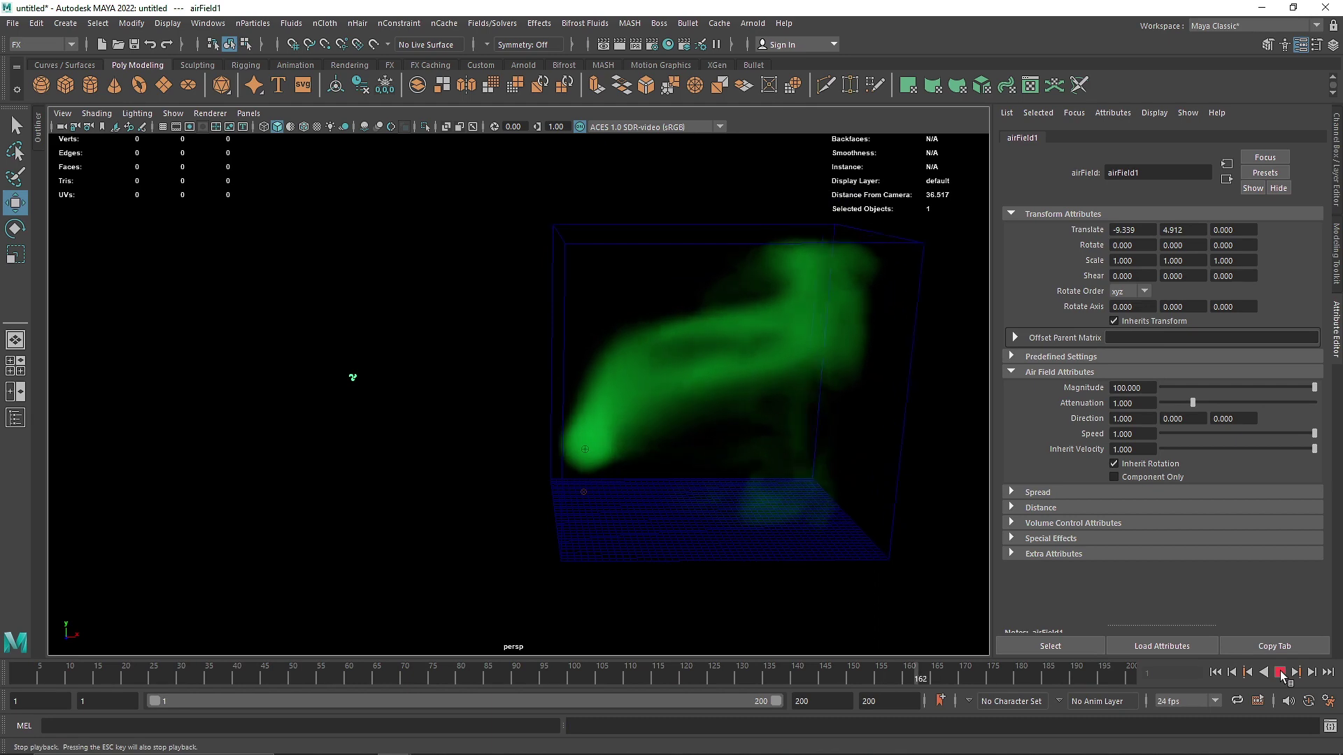
{"action": "left_click", "coordinate": [1282, 674]}
{"action": "left_click_drag", "start_coordinate": [702, 480], "coordinate": [662, 488], "text": "alt"}
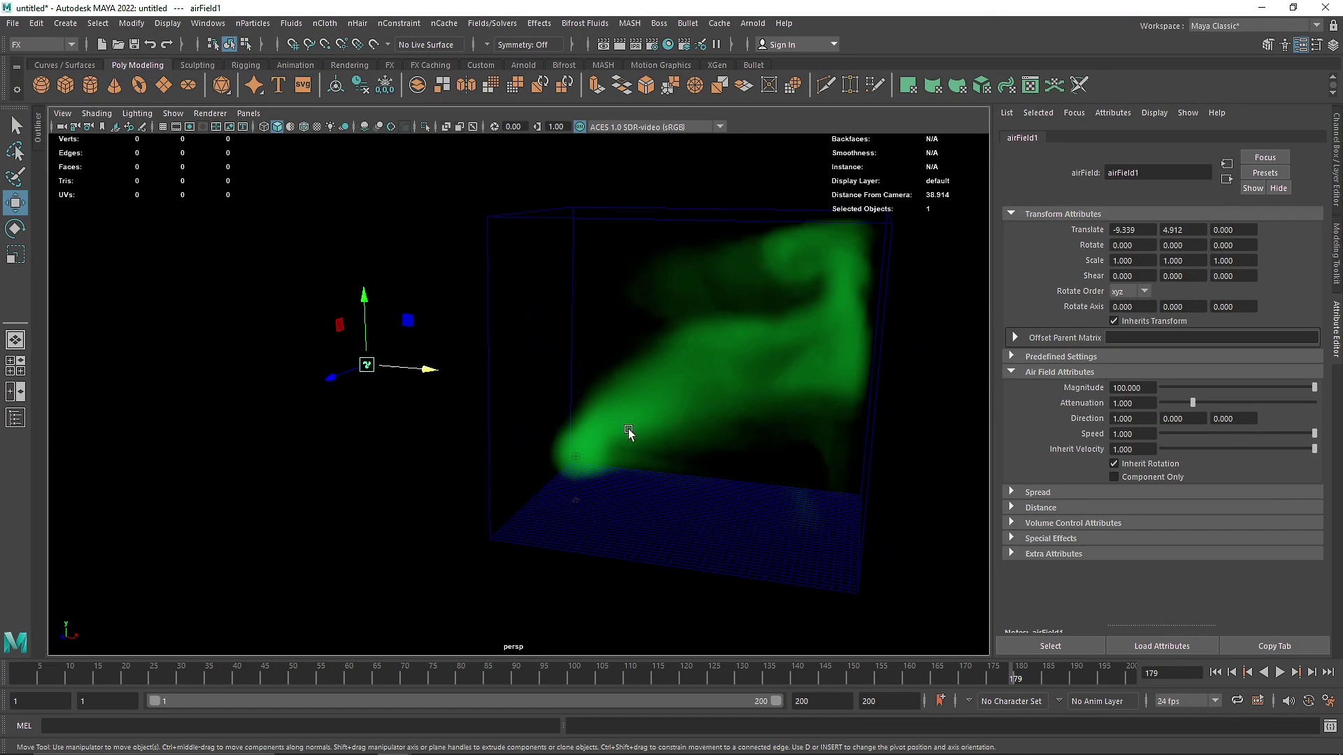
Delete the air field beside the container and rewind to the first frame.
{"action": "left_click_drag", "start_coordinate": [327, 334], "coordinate": [389, 393]}
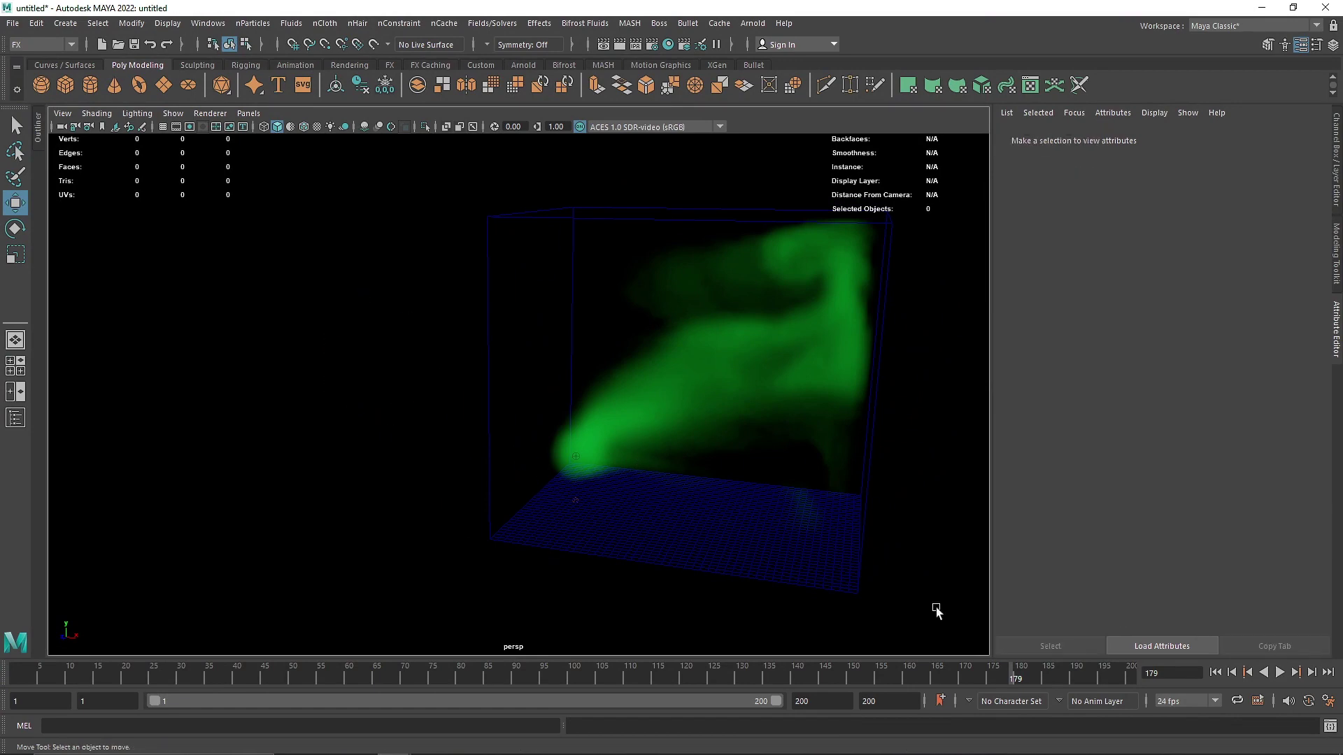
{"action": "left_click", "coordinate": [1217, 673]}
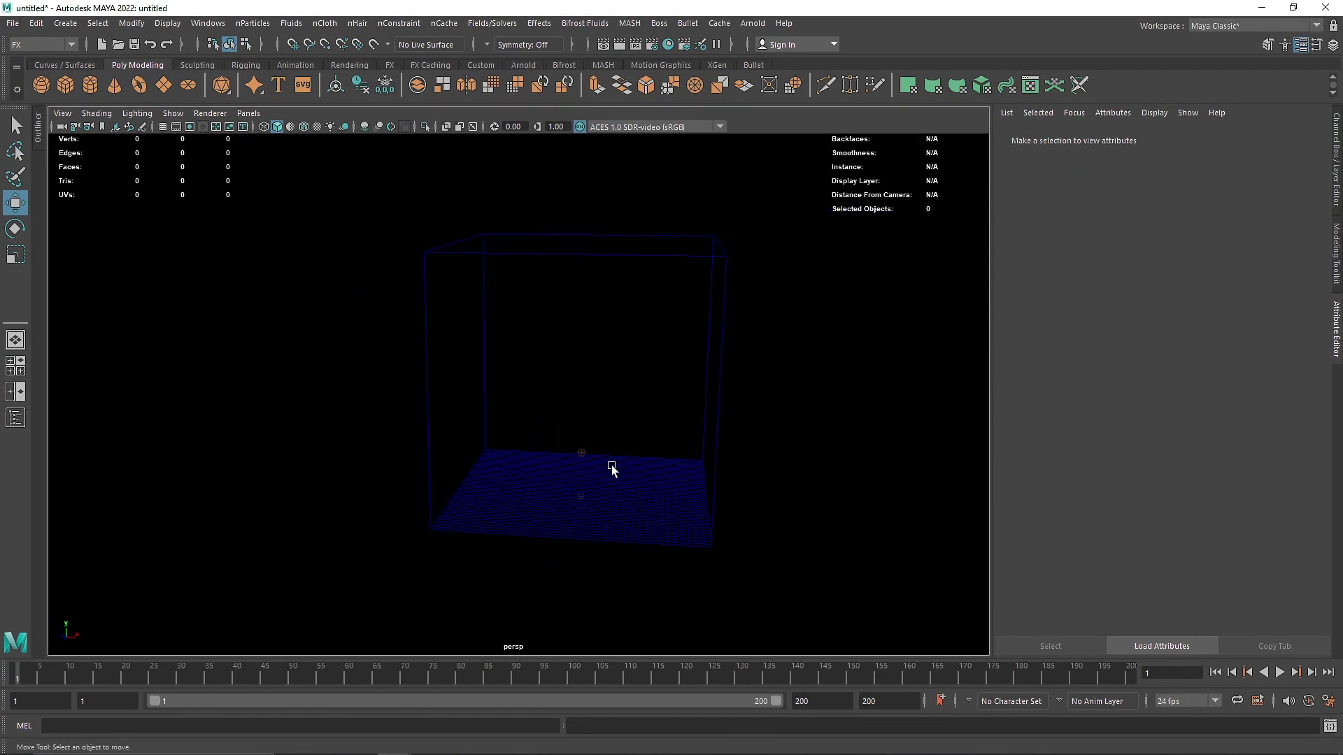
Add a Drag field to the fluid container and raise it to about Y 4.534.
{"action": "left_click_drag", "start_coordinate": [657, 288], "coordinate": [664, 294]}
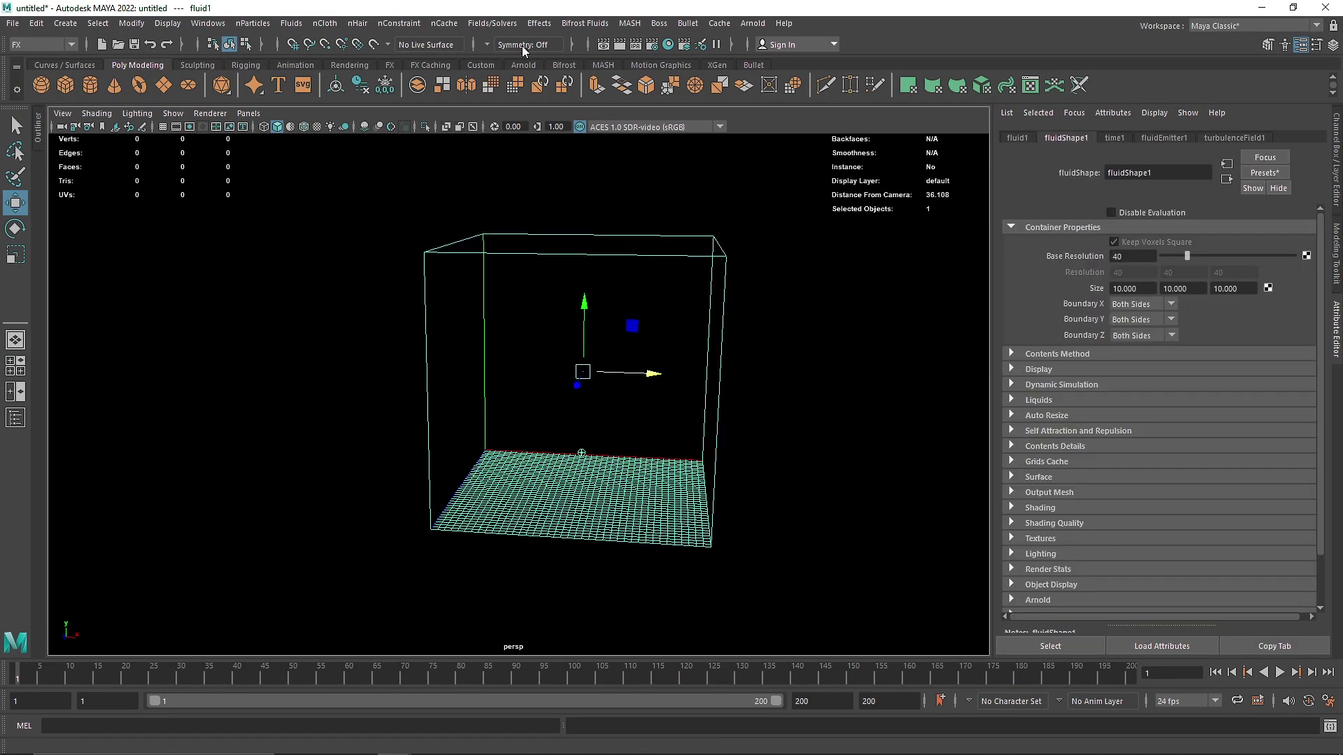
{"action": "left_click", "coordinate": [493, 23]}
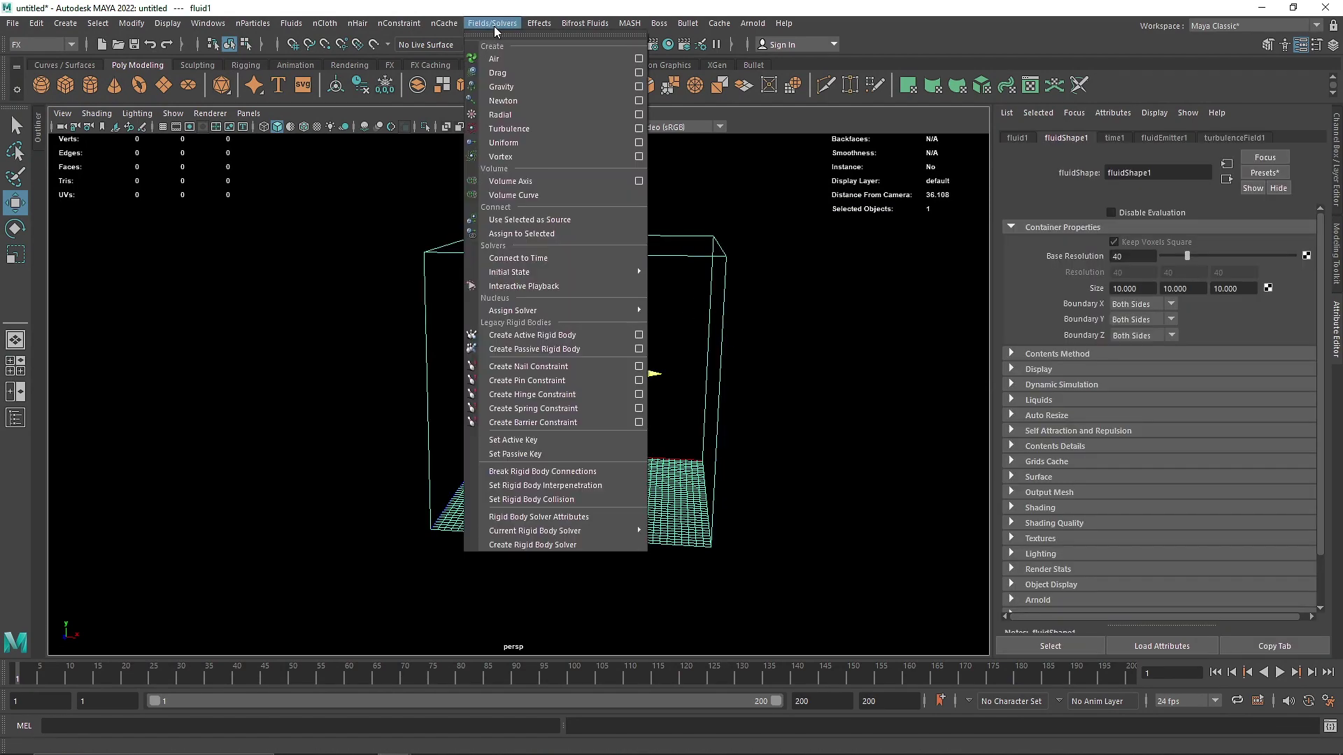
{"action": "left_click", "coordinate": [500, 73]}
{"action": "left_click_drag", "start_coordinate": [585, 425], "coordinate": [593, 315]}
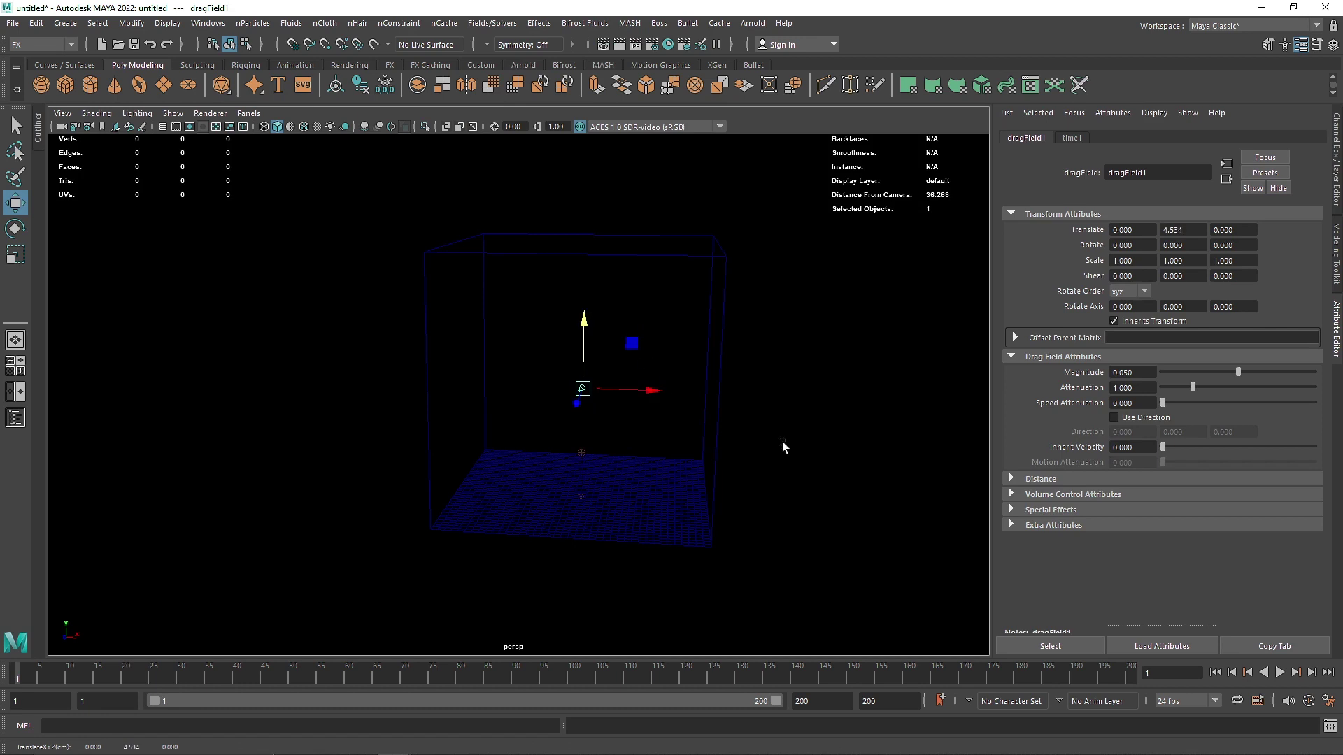
Play the simulation while testing drag Magnitudes of 100, about 25.6 and about 41.4, then stop playback.
{"action": "left_click", "coordinate": [1280, 673]}
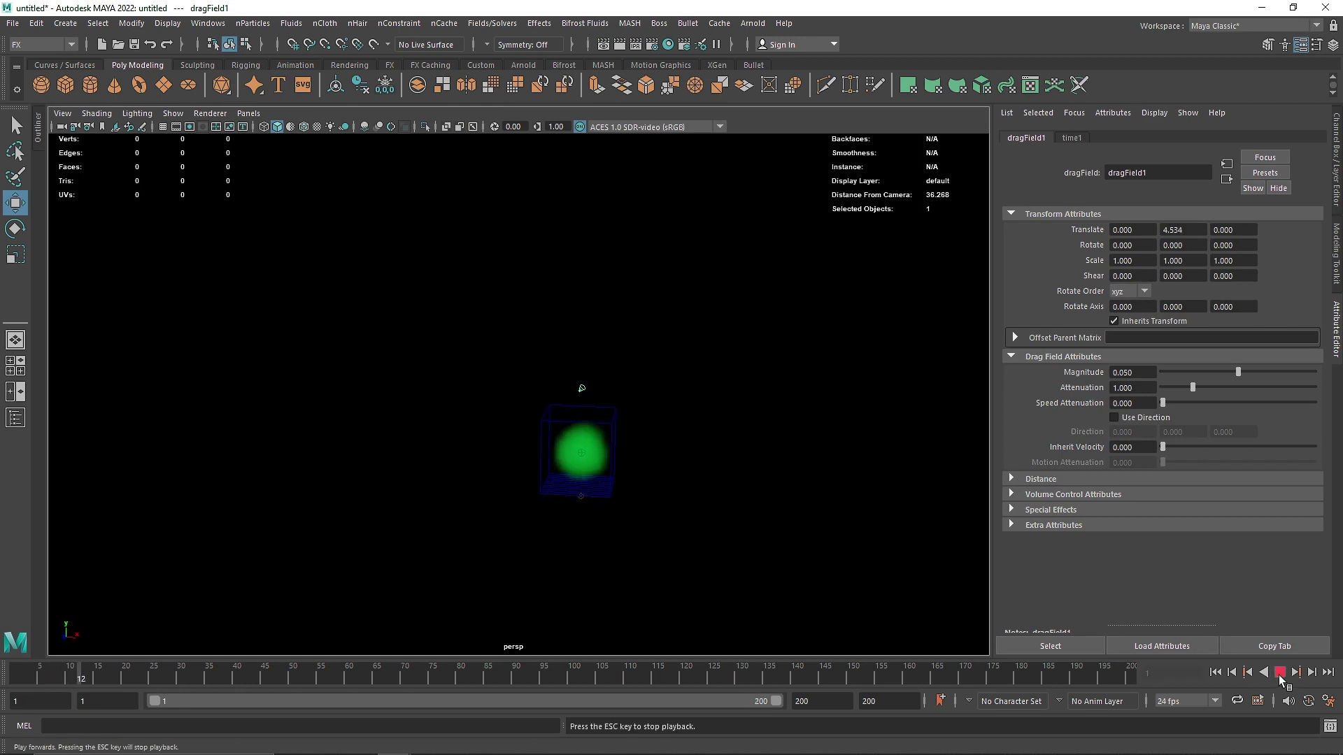
{"action": "left_click_drag", "start_coordinate": [1238, 373], "coordinate": [1315, 372]}
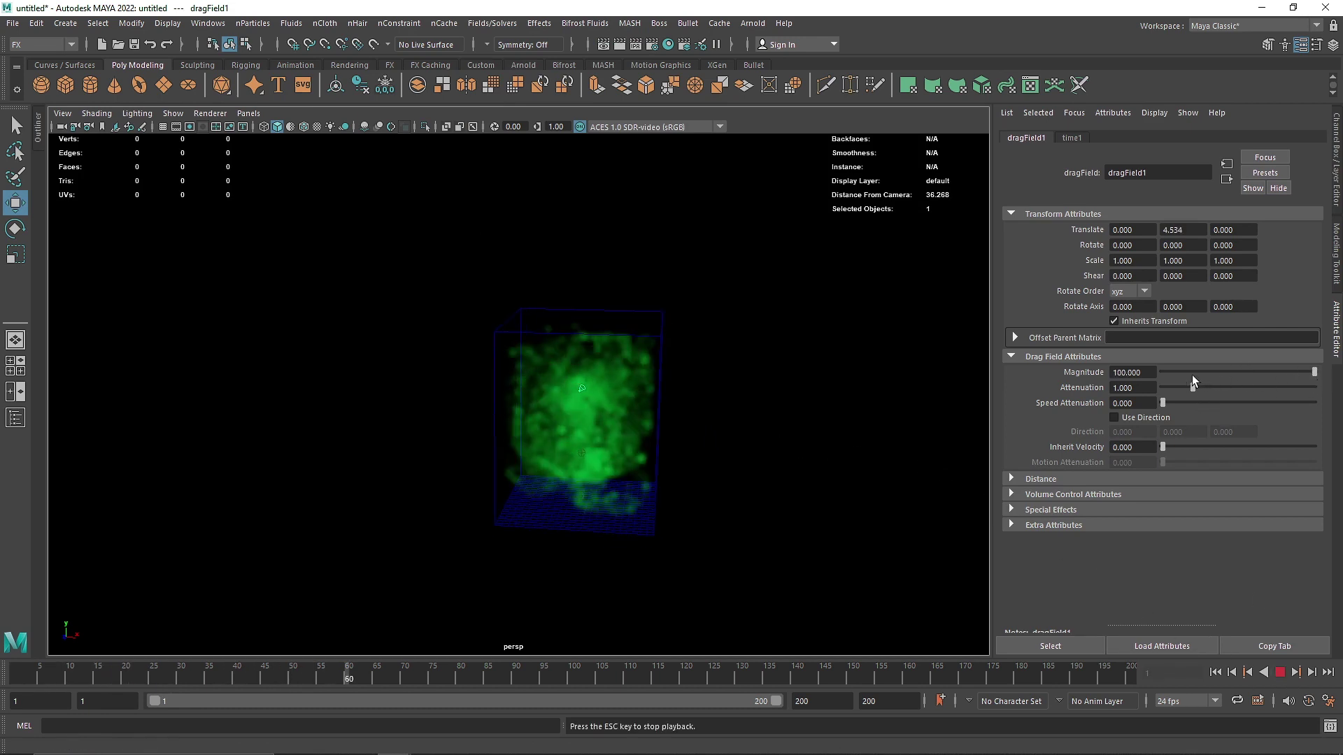
{"action": "left_click", "coordinate": [1257, 372]}
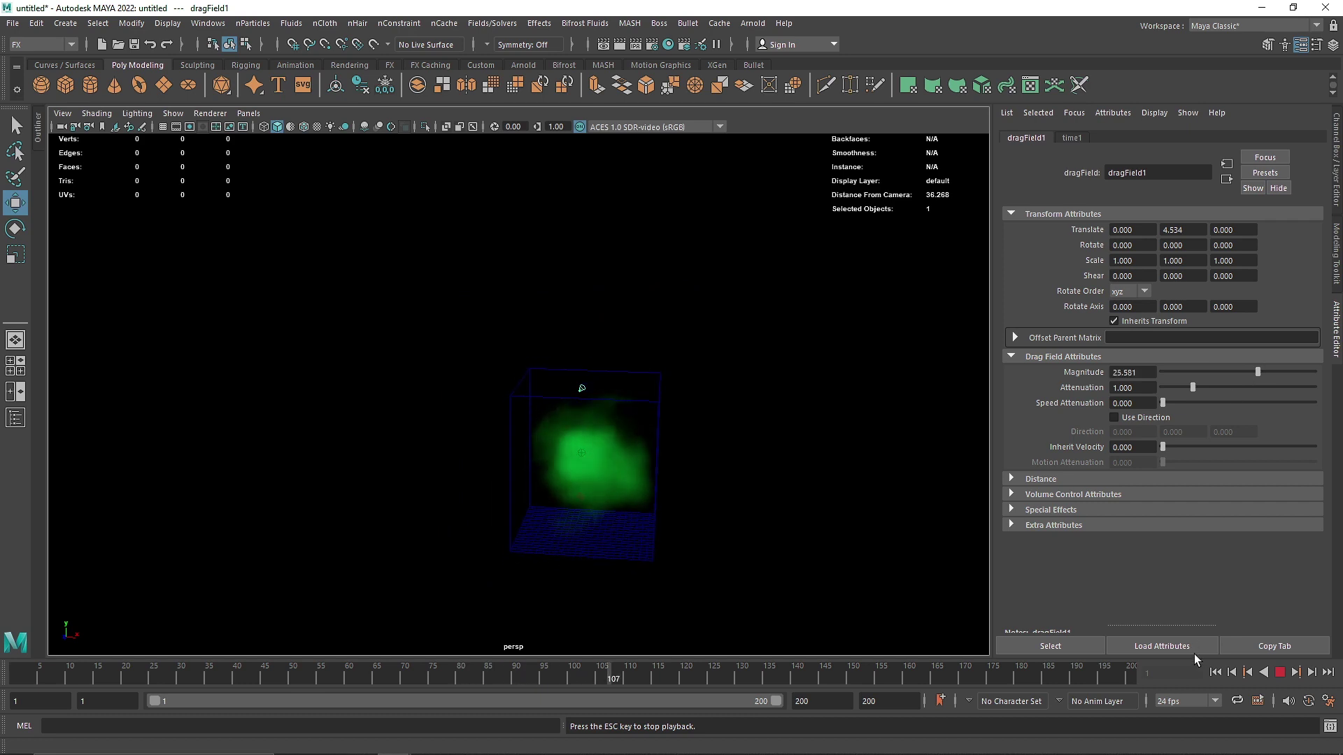
{"action": "left_click", "coordinate": [1217, 673]}
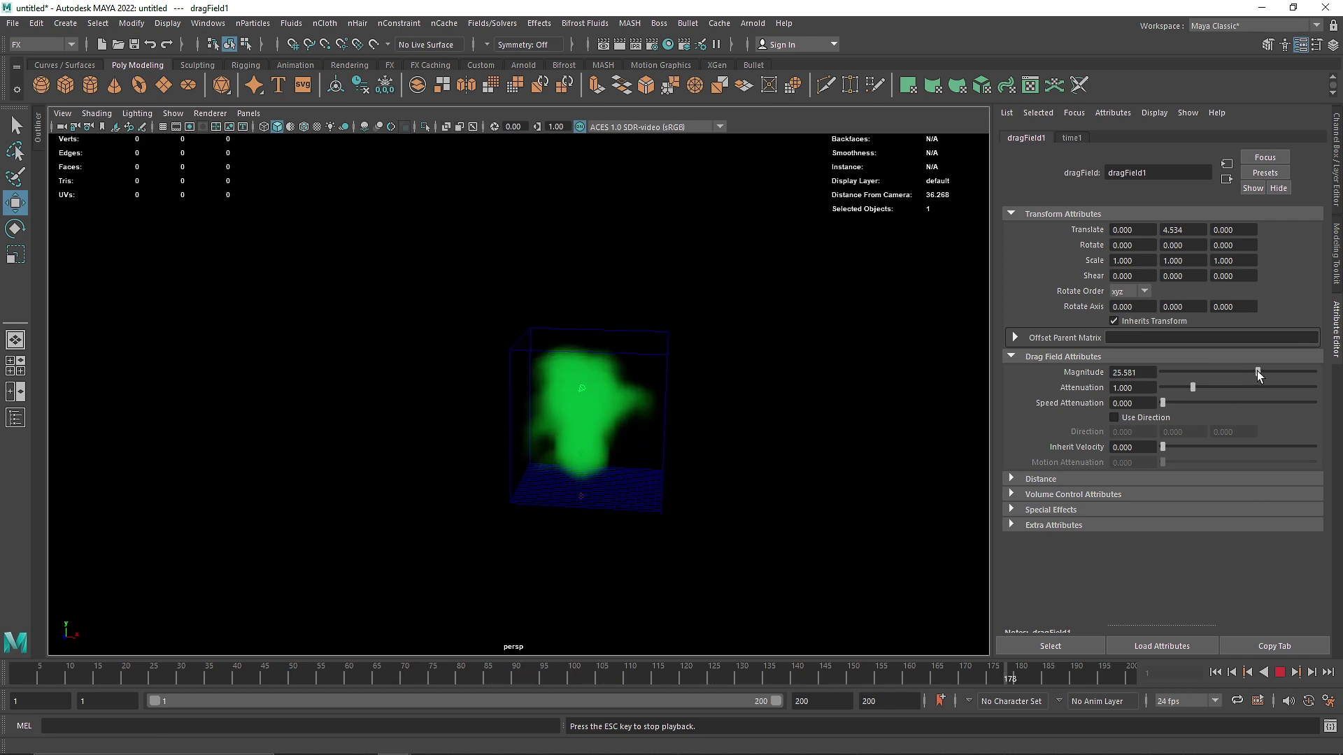
{"action": "left_click_drag", "start_coordinate": [1257, 371], "coordinate": [1268, 371]}
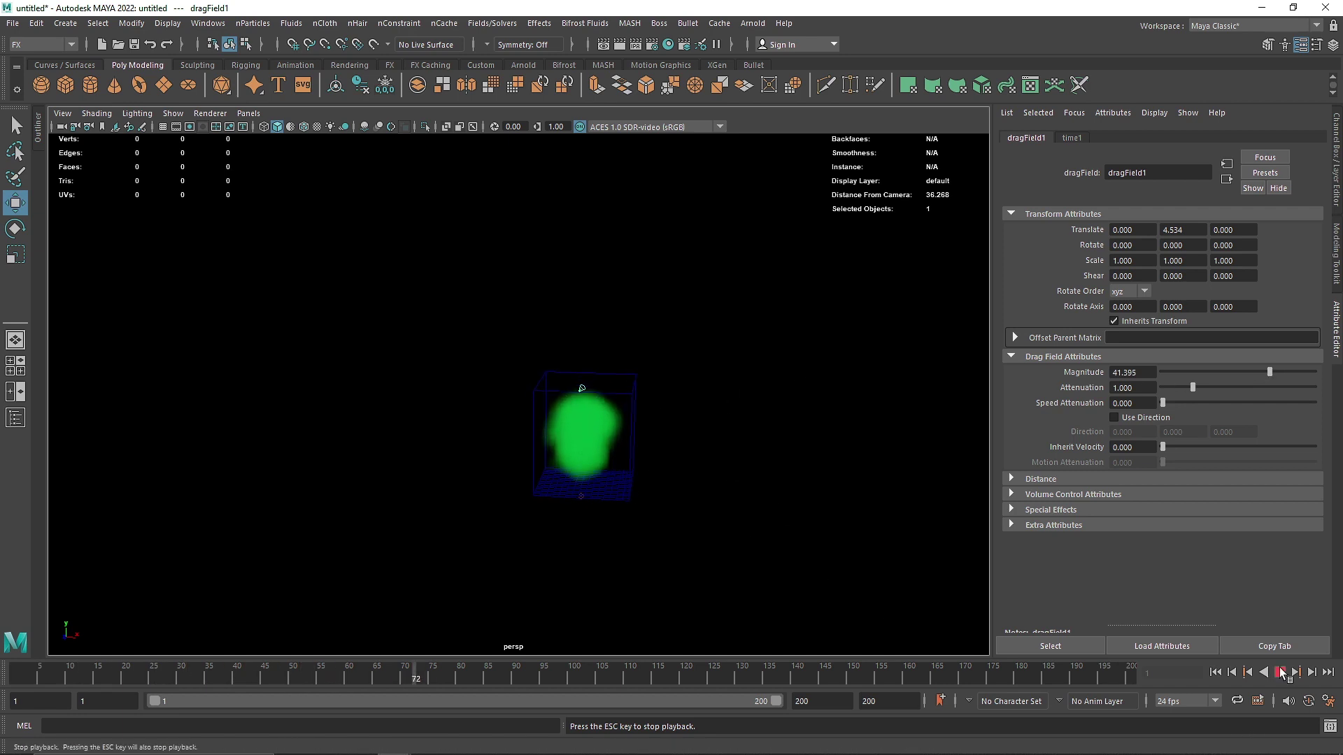
{"action": "key", "text": "Escape"}
Delete the drag field and rewind to the first frame.
{"action": "left_click", "coordinate": [729, 413]}
{"action": "left_click", "coordinate": [599, 399]}
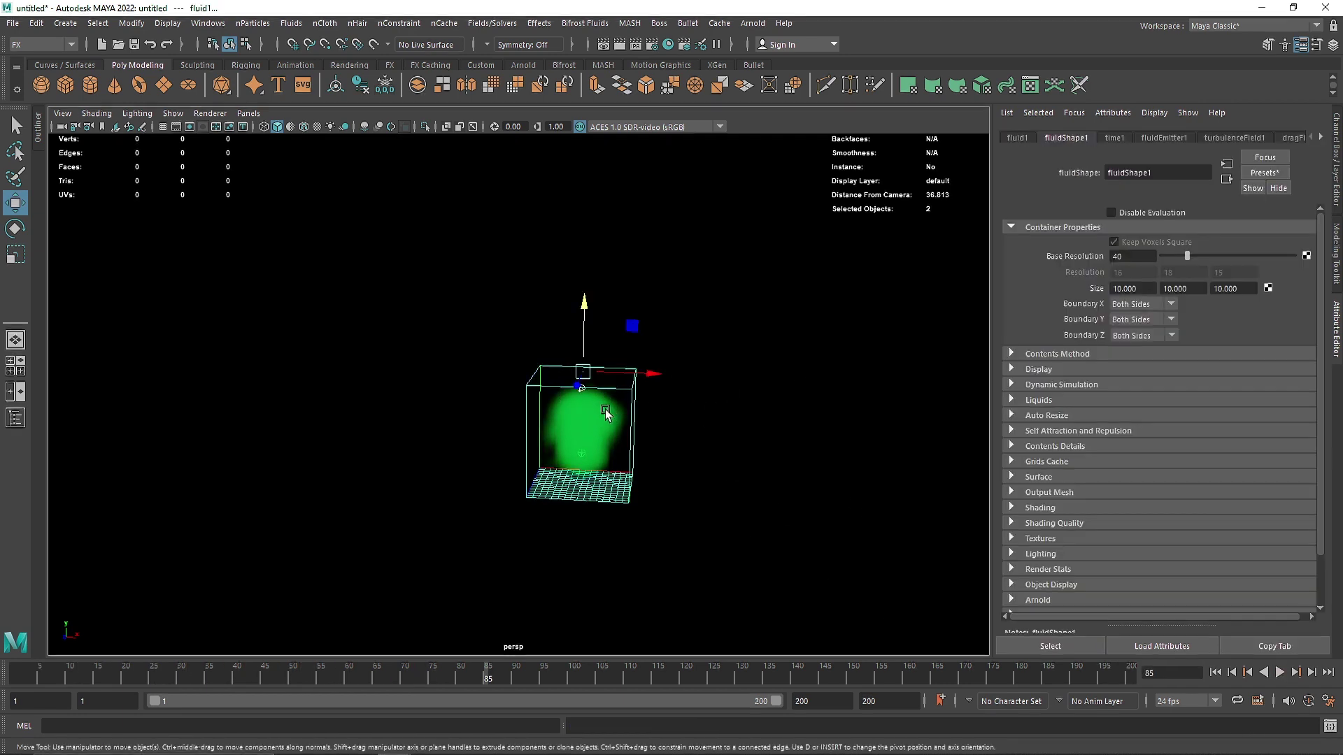
{"action": "left_click", "coordinate": [39, 132]}
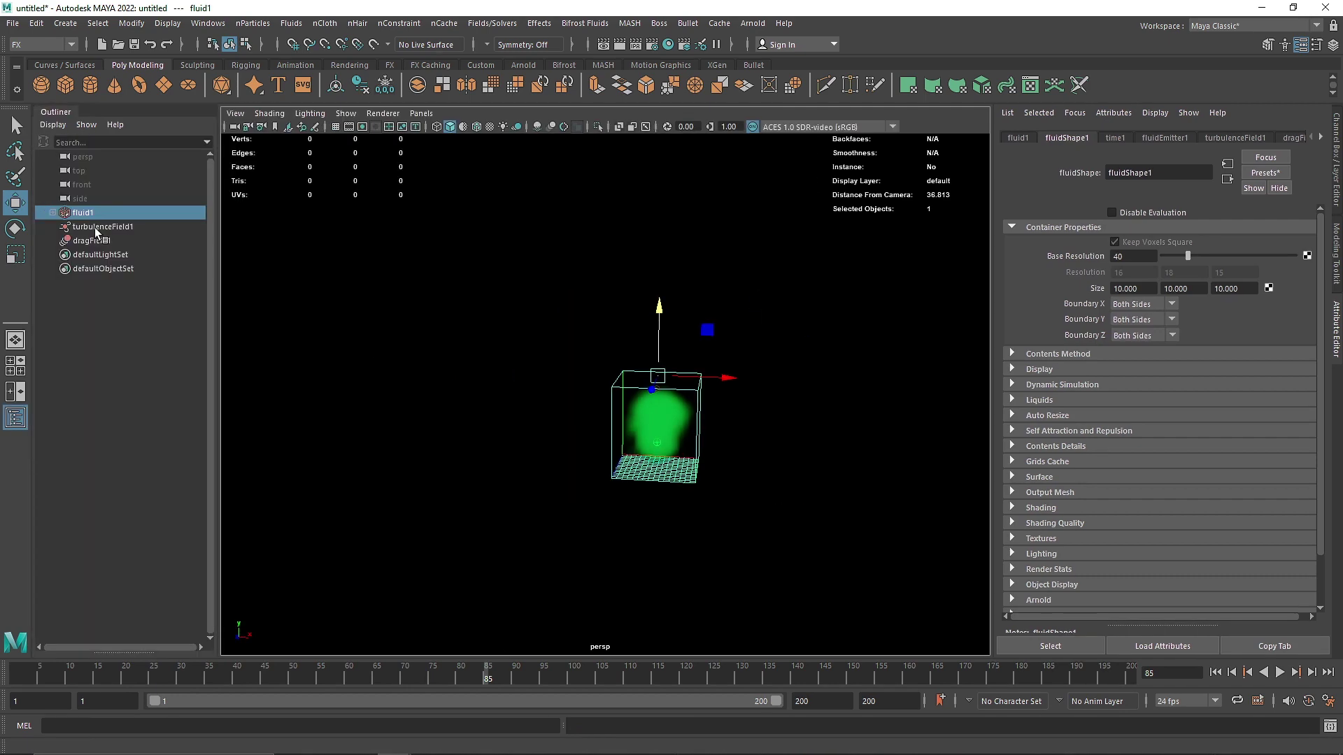
{"action": "left_click", "coordinate": [95, 240]}
{"action": "key", "text": "Delete"}
{"action": "left_click", "coordinate": [38, 128]}
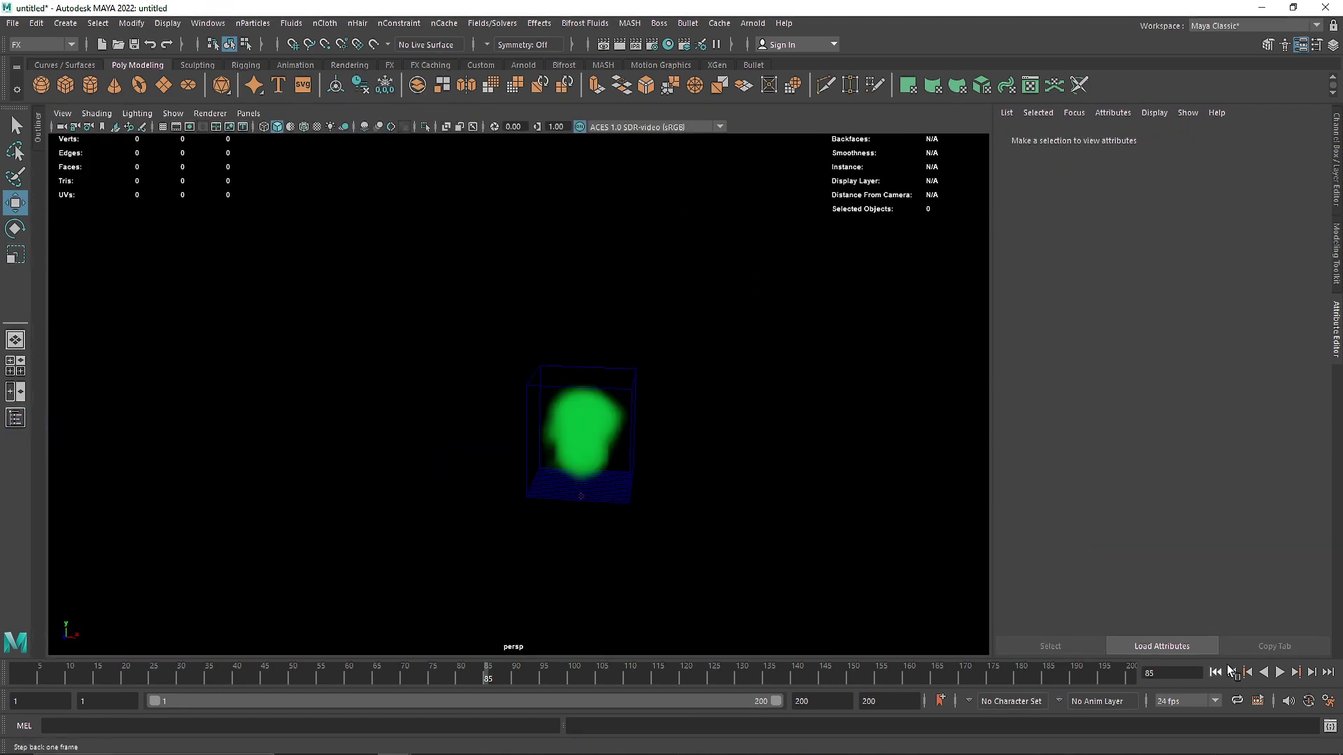
{"action": "left_click", "coordinate": [1215, 672]}
Add a Newton field to the fluid container and raise it to about Y 4.763.
{"action": "left_click", "coordinate": [726, 379]}
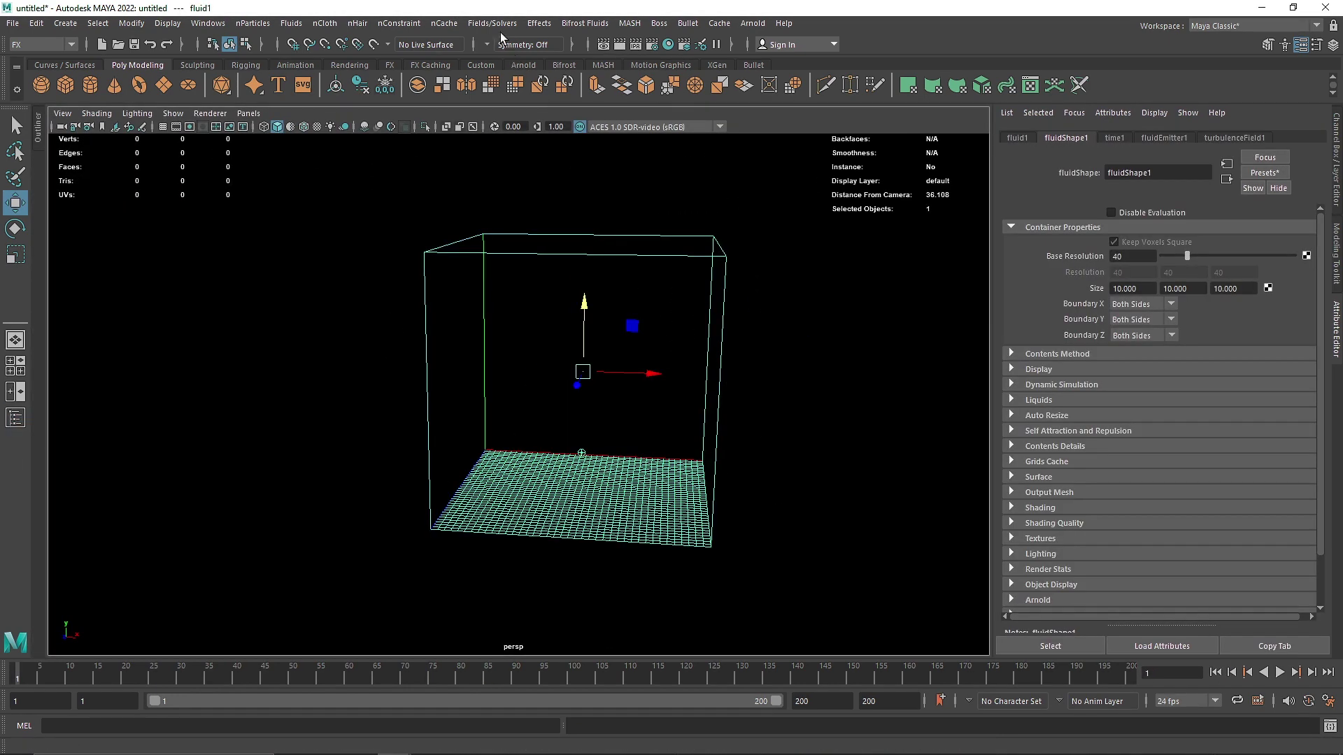
{"action": "left_click", "coordinate": [493, 23]}
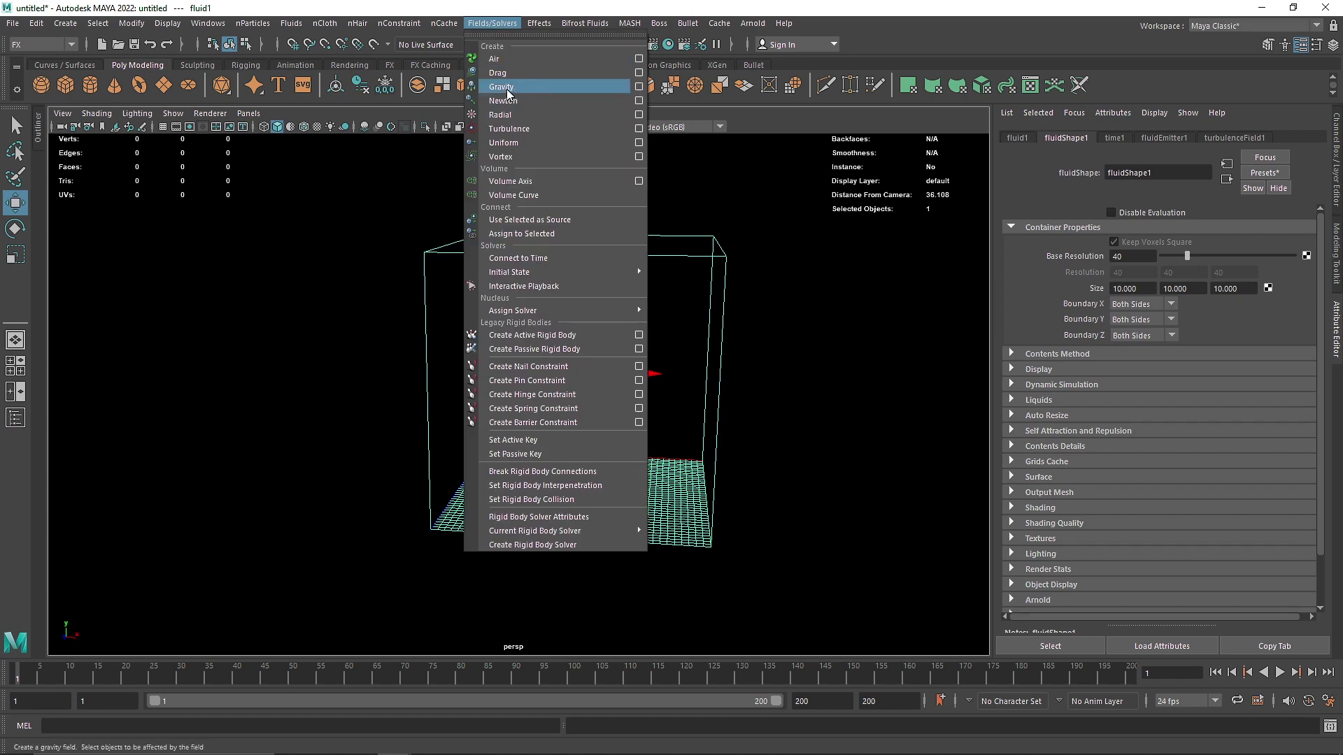
{"action": "left_click", "coordinate": [525, 102]}
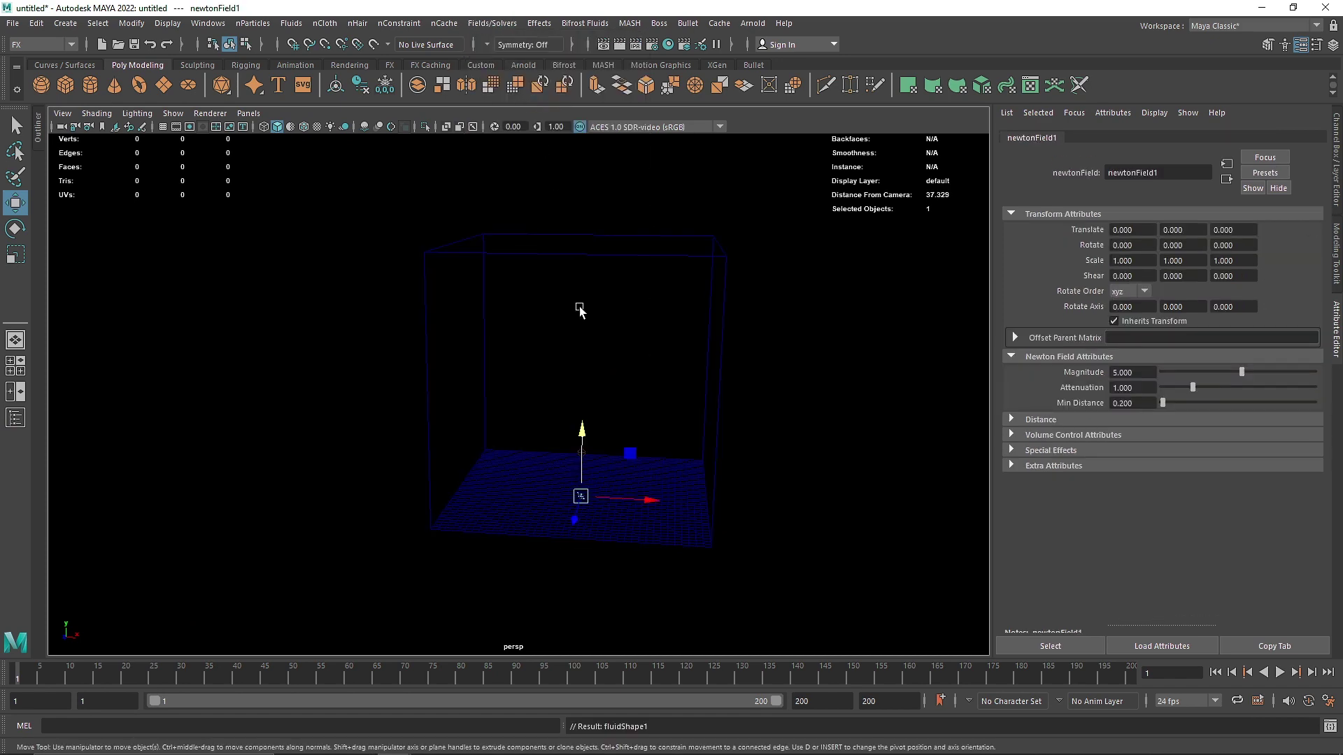
{"action": "left_click_drag", "start_coordinate": [586, 443], "coordinate": [585, 327]}
Play the simulation while raising the Newton field's Magnitude to about 63.7 and 100, then stop playback.
{"action": "left_click", "coordinate": [1280, 672]}
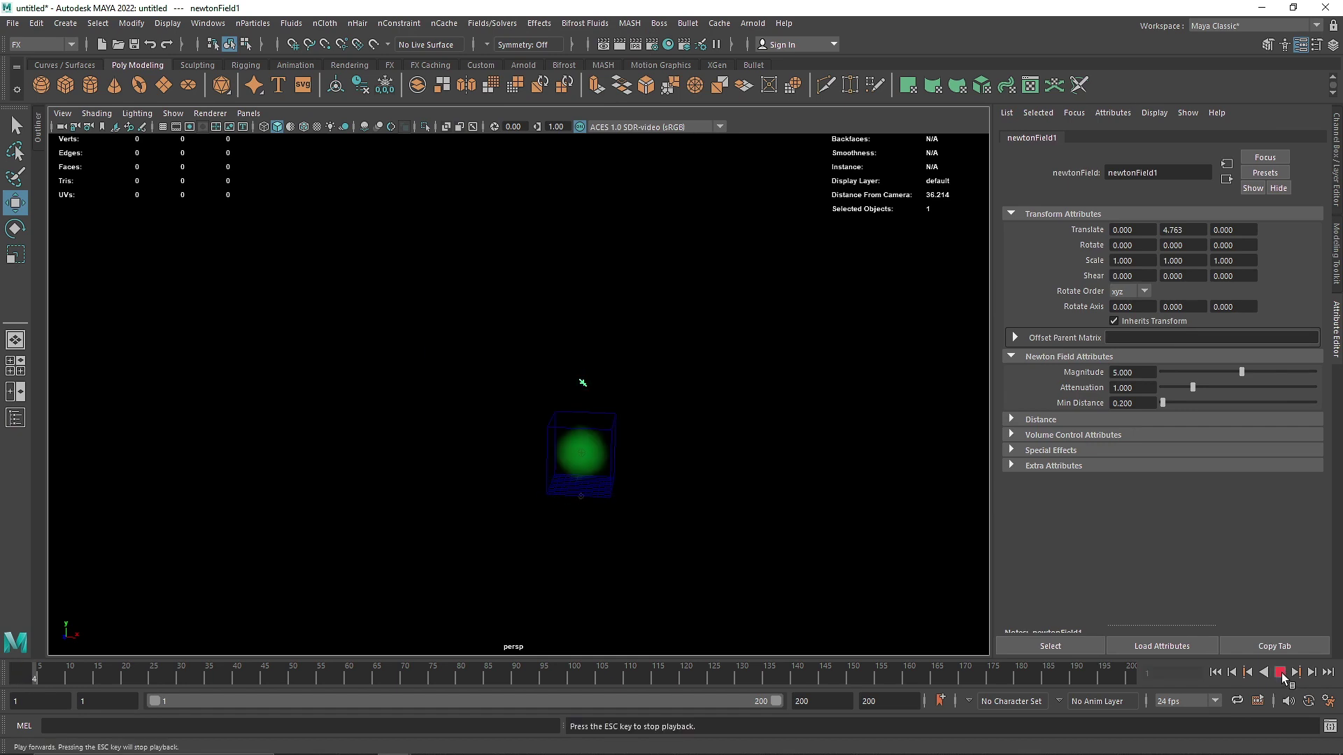
{"action": "left_click", "coordinate": [1284, 372]}
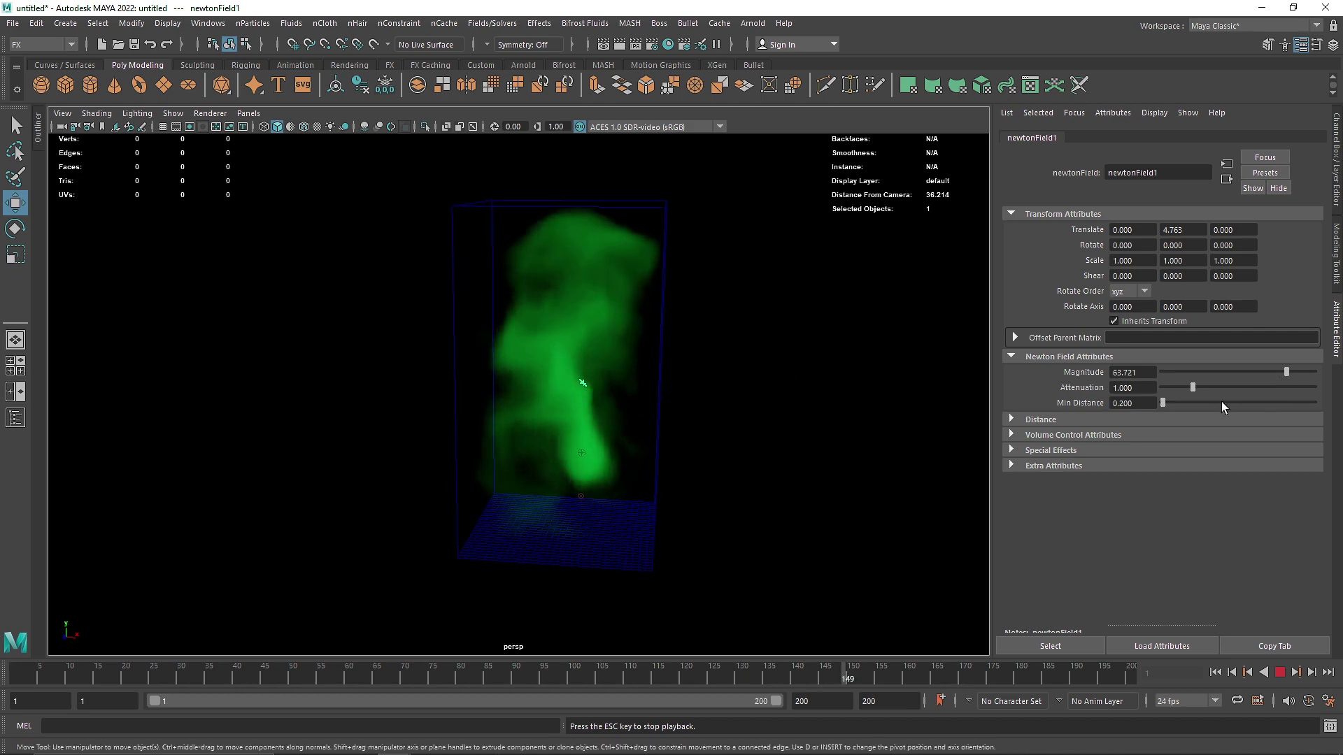
{"action": "left_click_drag", "start_coordinate": [1286, 372], "coordinate": [1317, 372]}
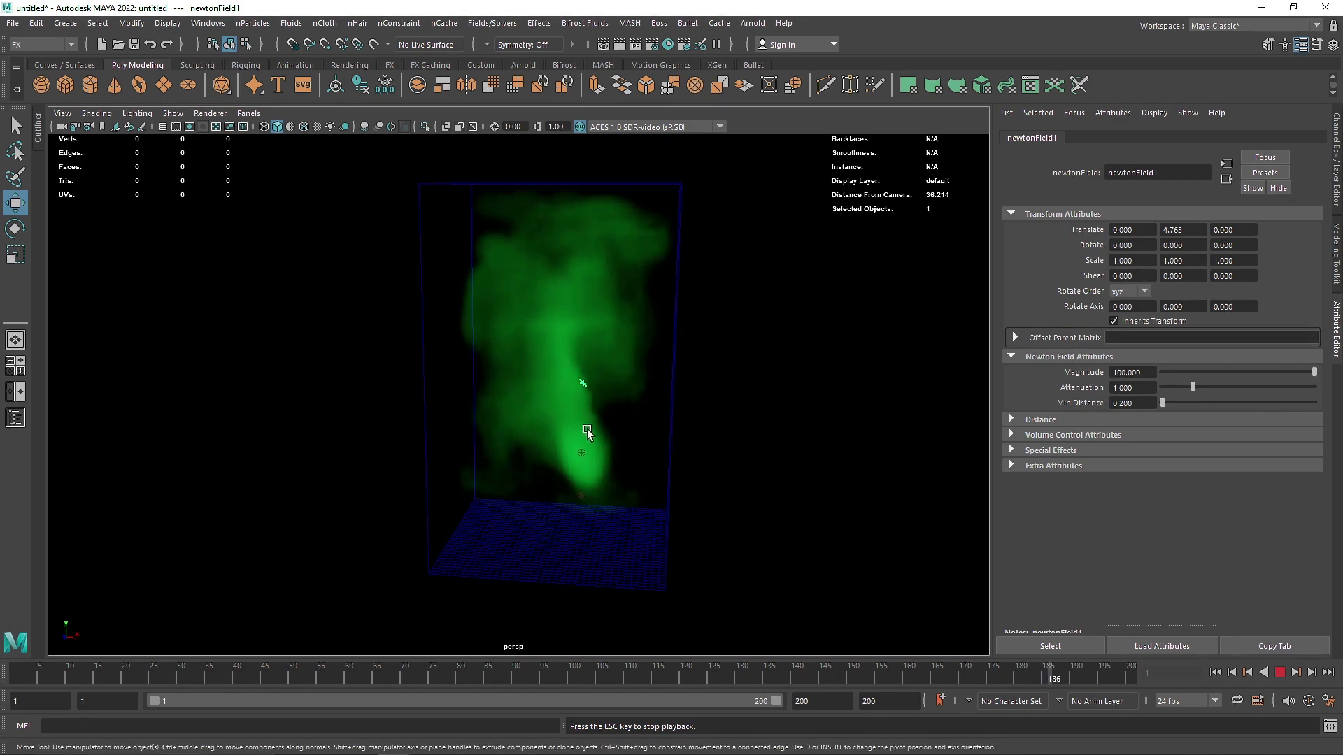
{"action": "left_click_drag", "start_coordinate": [566, 367], "coordinate": [596, 399]}
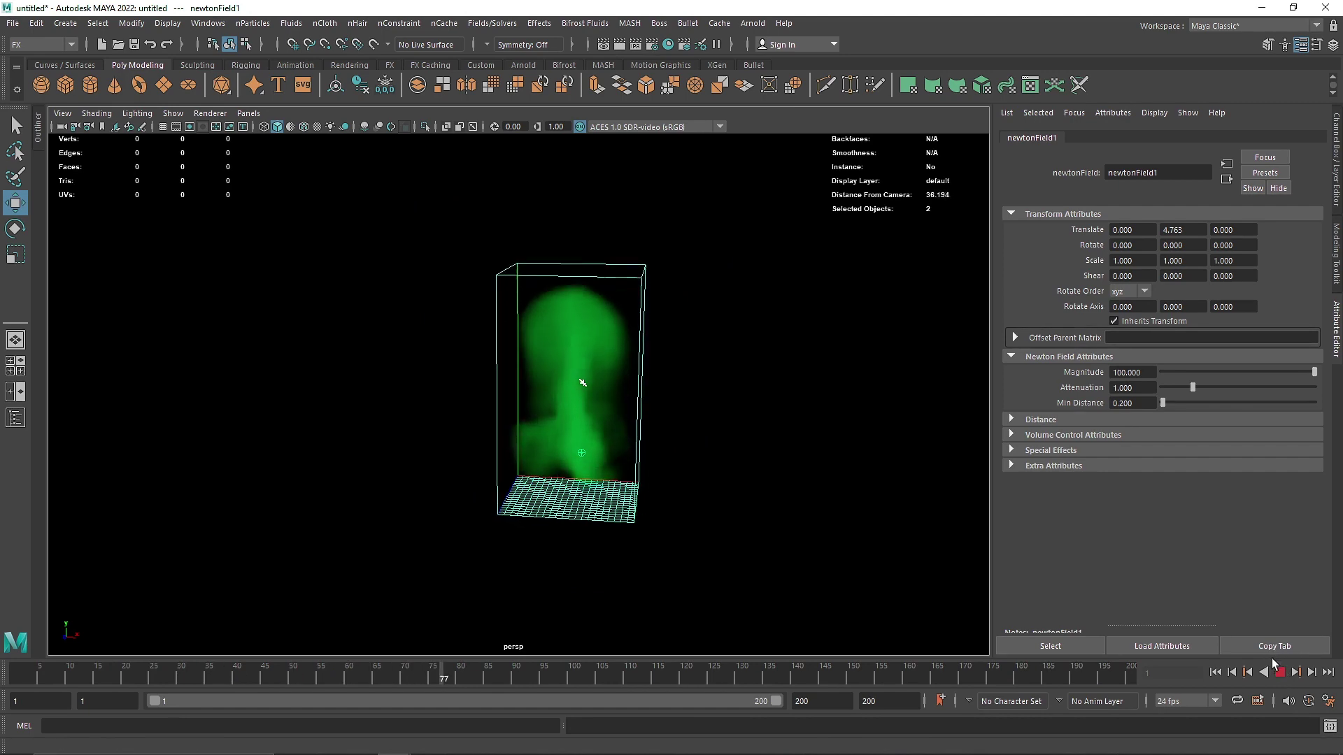
{"action": "left_click", "coordinate": [1279, 671]}
Delete the Newton field and rewind to the first frame.
{"action": "left_click", "coordinate": [901, 557]}
{"action": "left_click_drag", "start_coordinate": [542, 352], "coordinate": [595, 386]}
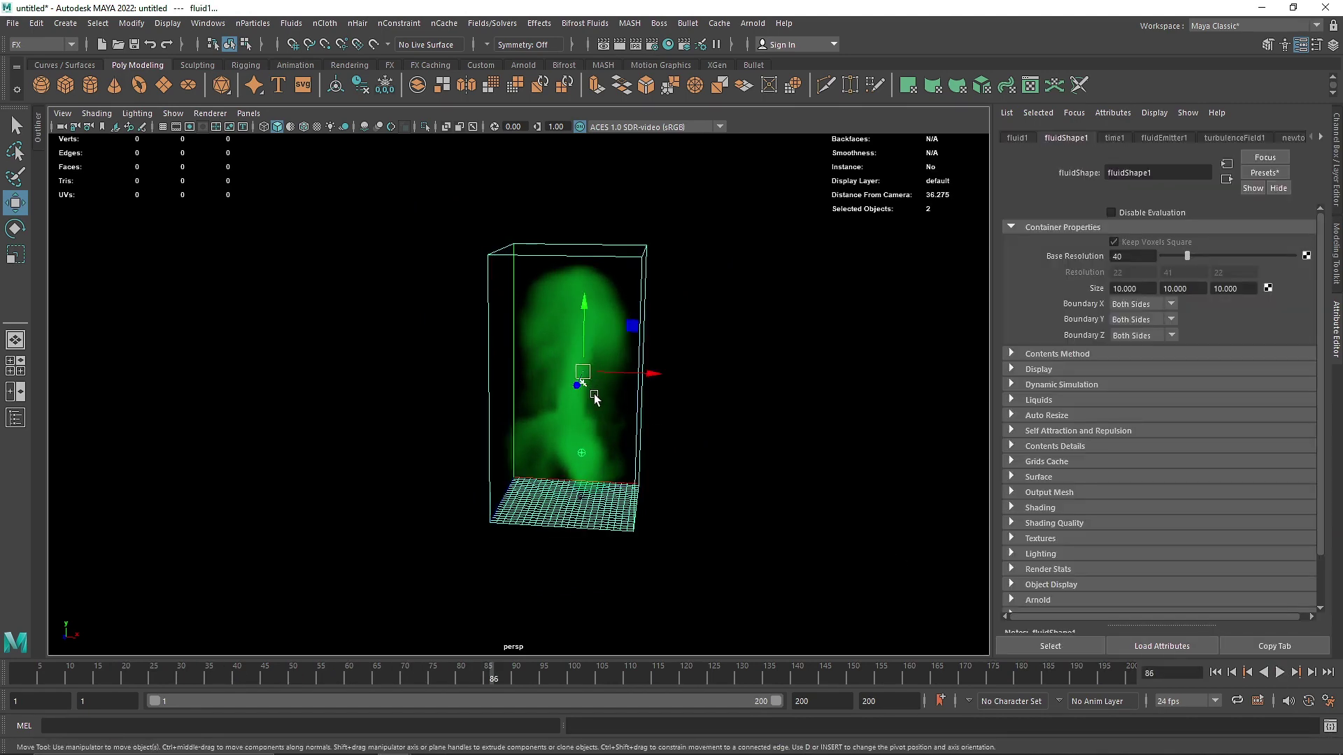
{"action": "left_click", "coordinate": [585, 387]}
{"action": "left_click", "coordinate": [38, 119]}
{"action": "left_click", "coordinate": [104, 239]}
{"action": "key", "text": "Delete"}
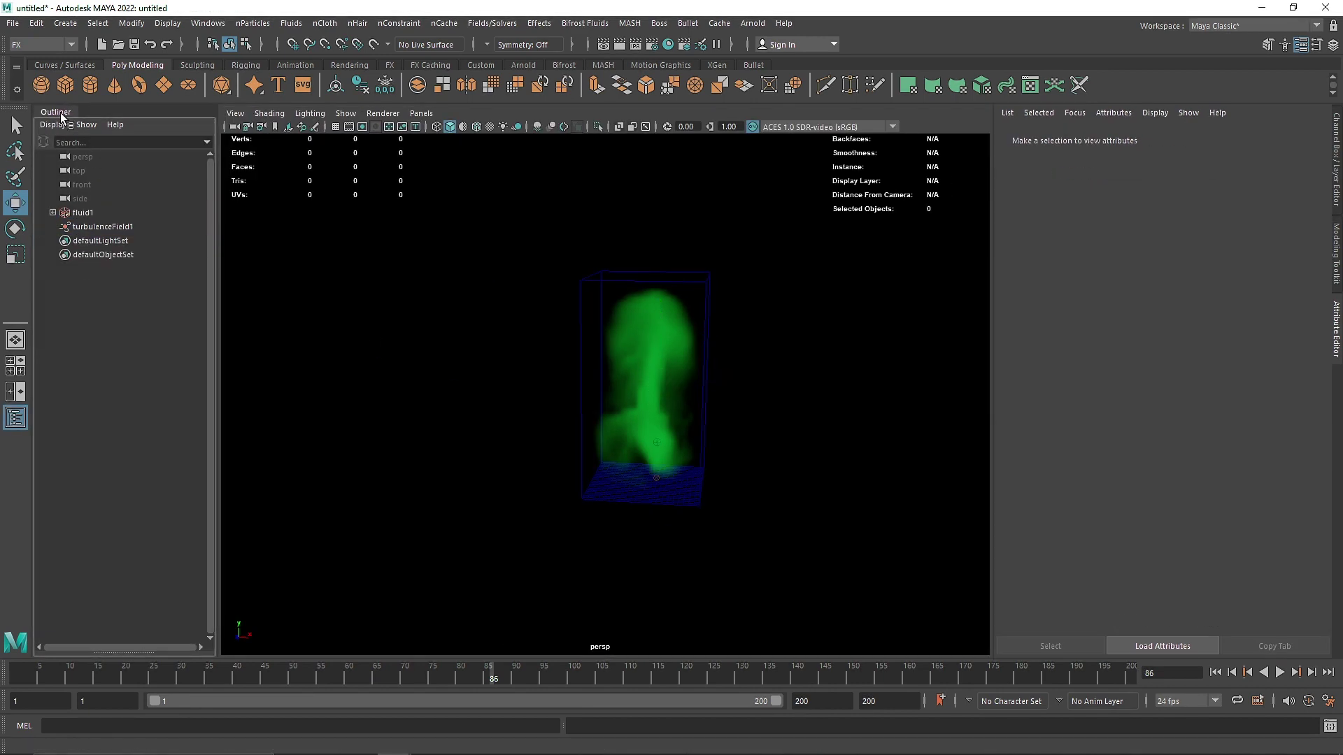
{"action": "left_click", "coordinate": [60, 112]}
{"action": "left_click", "coordinate": [1216, 673]}
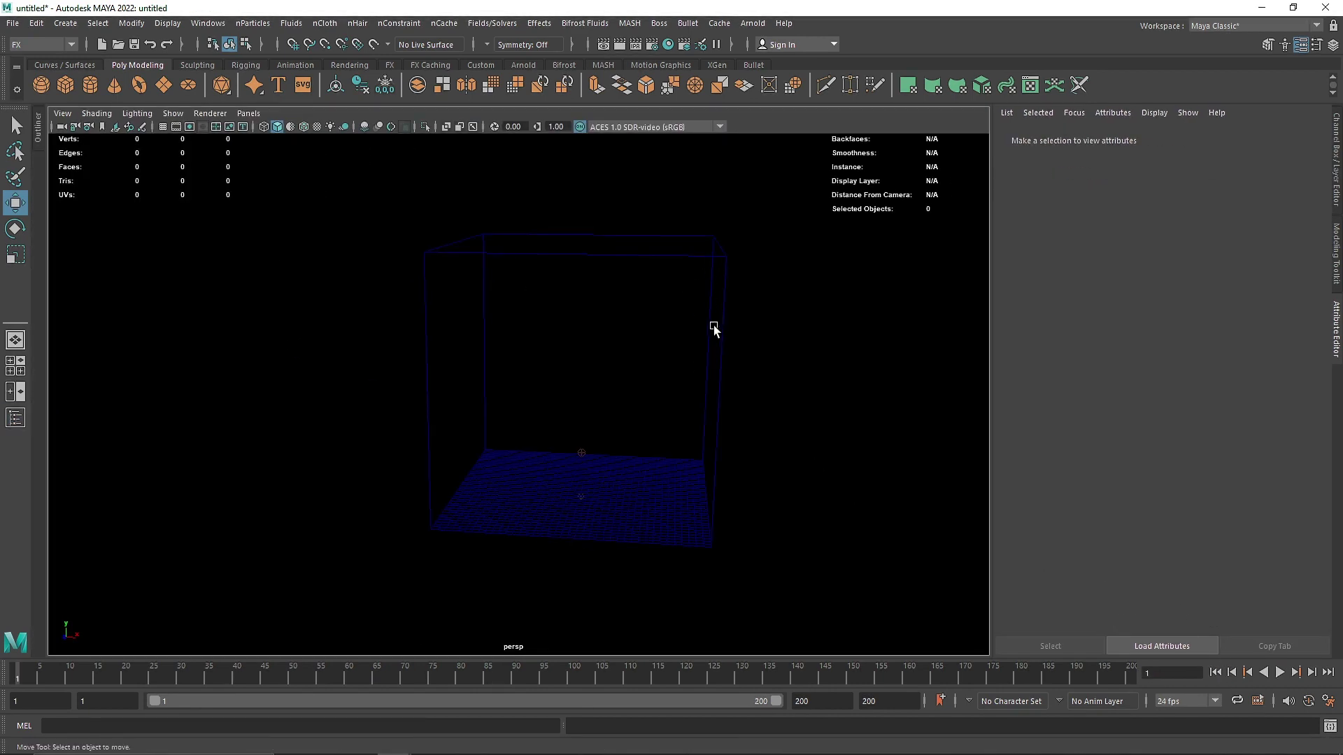
Add a Gravity field to the fluid container, raise it to about Y 5.527, and start playback to test it.
{"action": "left_click_drag", "start_coordinate": [802, 300], "coordinate": [713, 315]}
{"action": "left_click", "coordinate": [492, 24]}
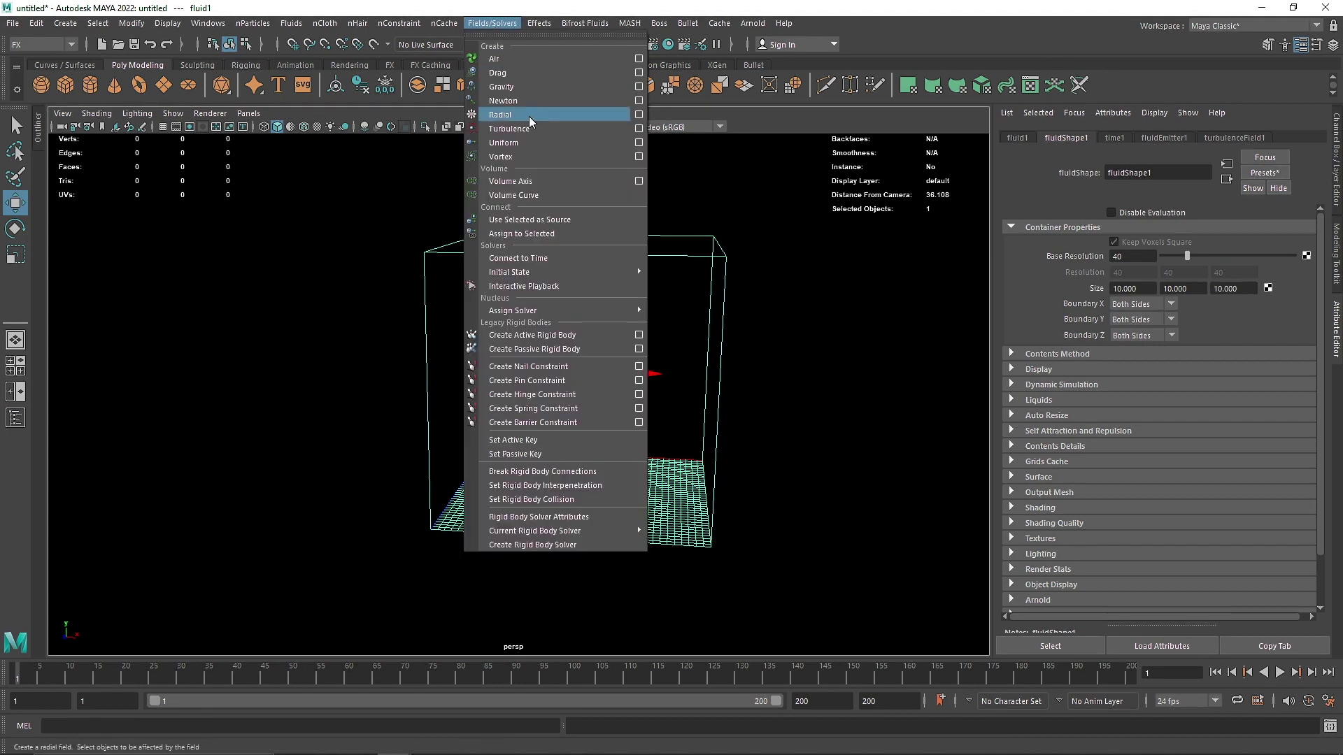
{"action": "left_click", "coordinate": [501, 87]}
{"action": "left_click_drag", "start_coordinate": [578, 440], "coordinate": [587, 302]}
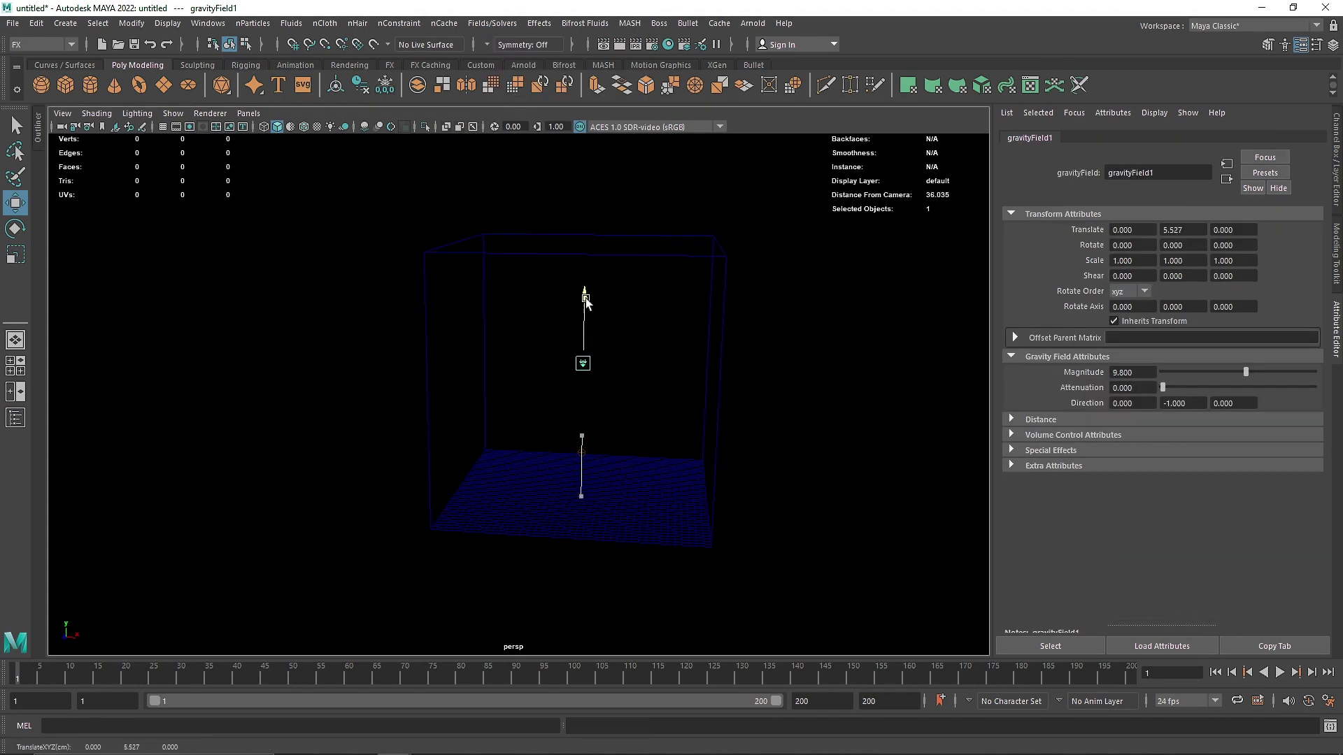
{"action": "left_click", "coordinate": [1279, 673]}
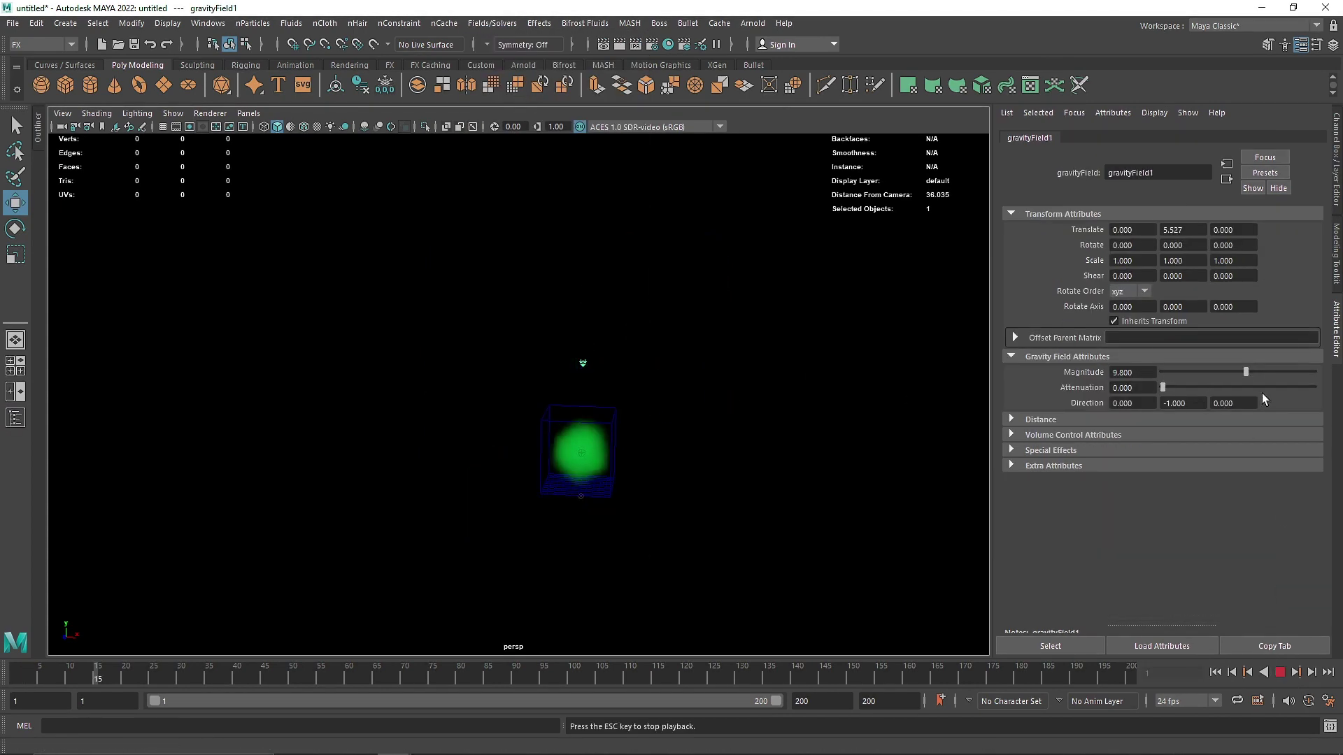
Raise the Gravity field's Magnitude to about 57.2 during playback, then stop and rewind to the first frame.
{"action": "left_click_drag", "start_coordinate": [1246, 371], "coordinate": [1282, 370]}
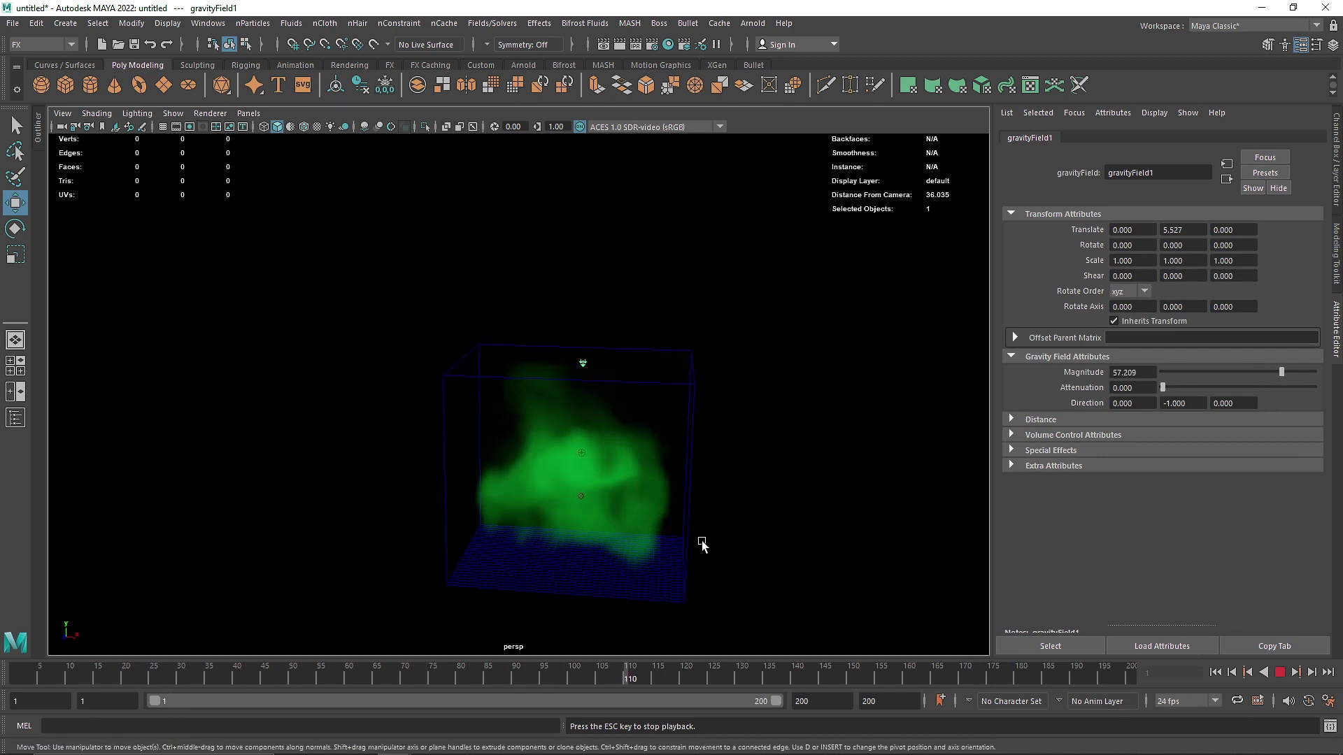
{"action": "left_click", "coordinate": [1279, 673]}
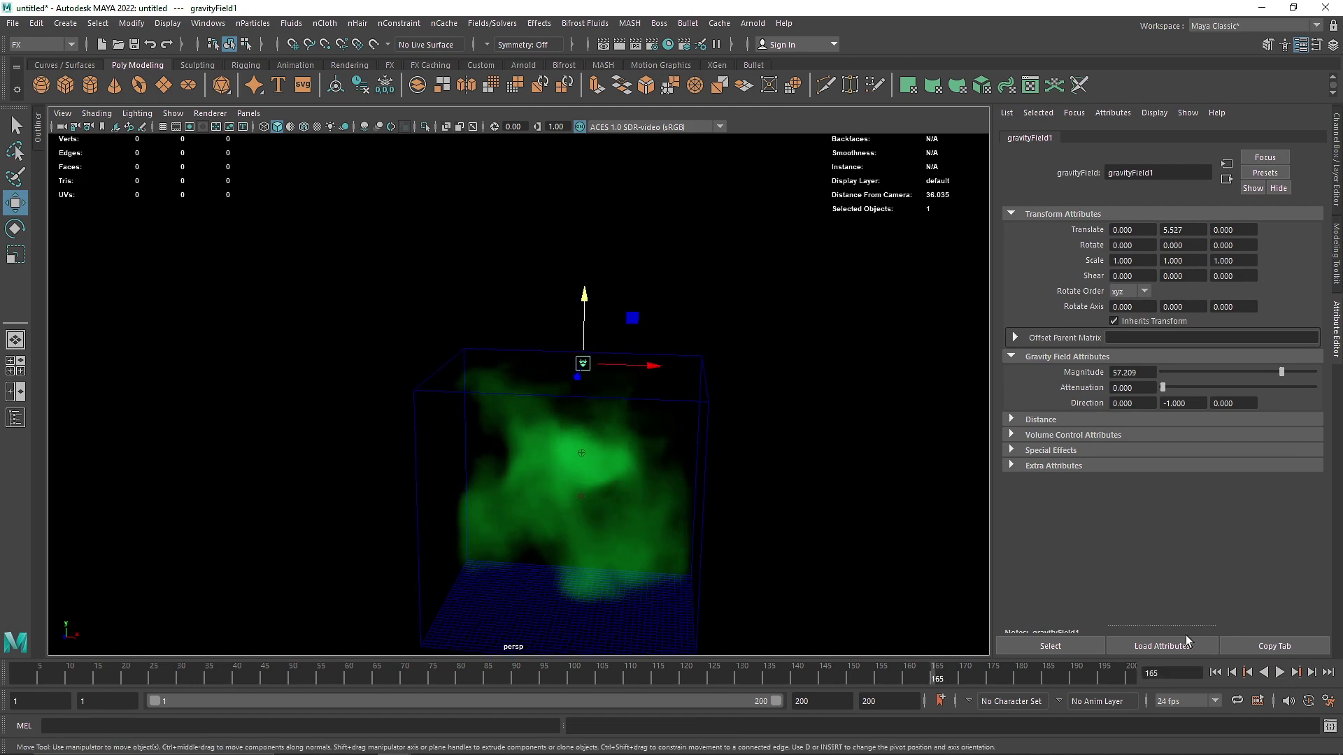
{"action": "left_click", "coordinate": [1215, 672]}
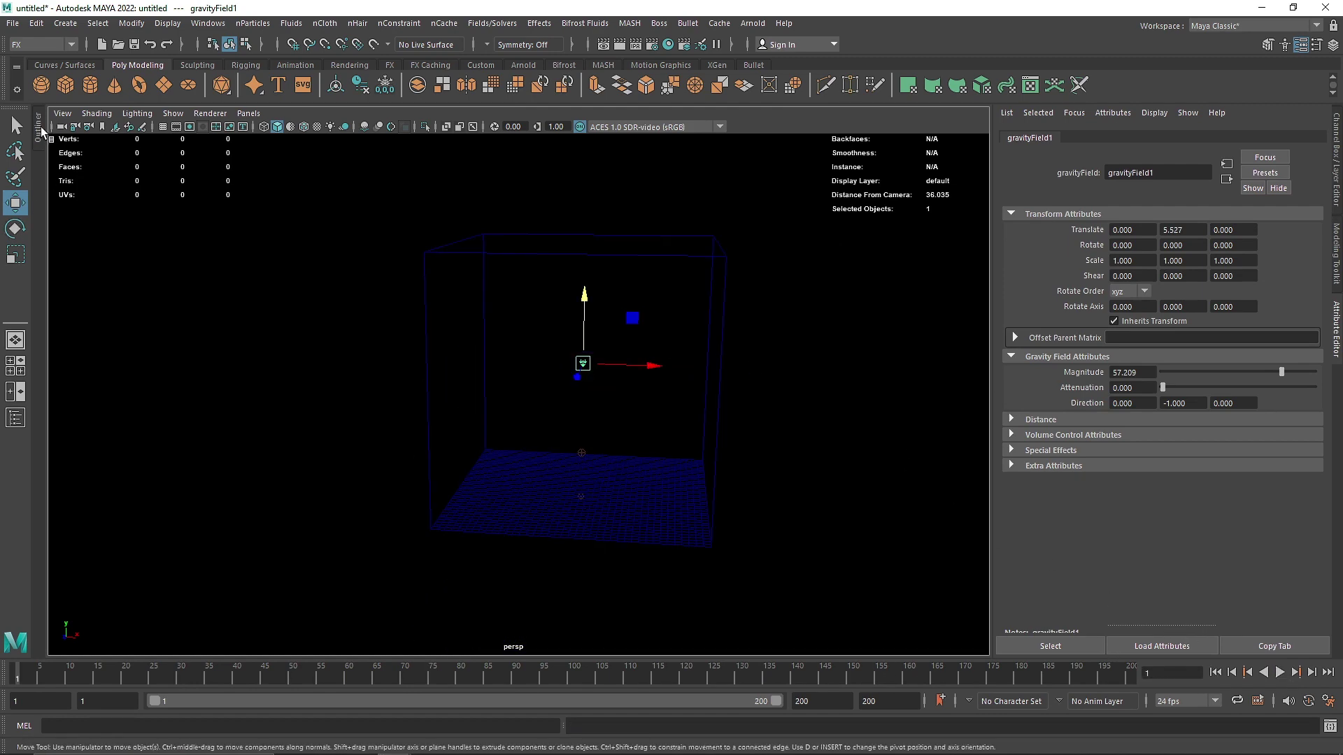
Delete the Gravity field from the scene.
{"action": "left_click", "coordinate": [16, 418]}
{"action": "left_click", "coordinate": [91, 242]}
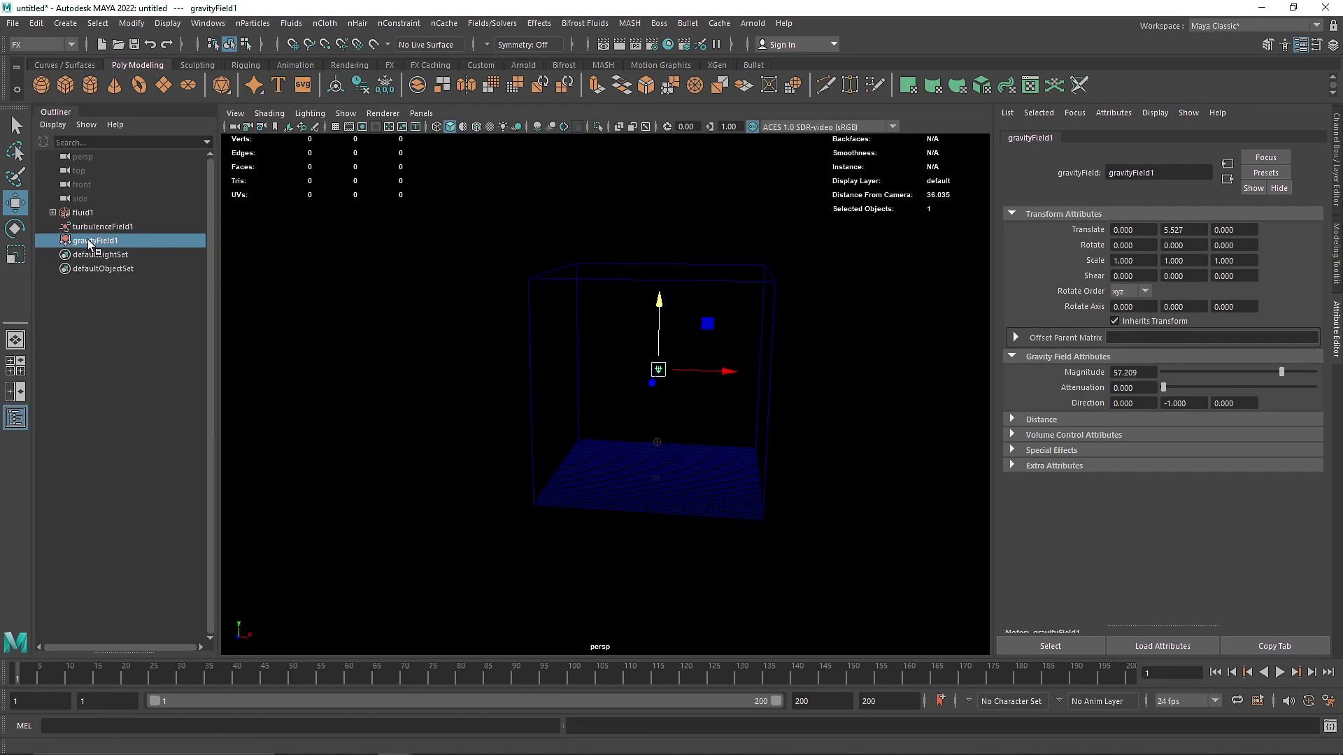
{"action": "key", "text": "Delete"}
{"action": "left_click", "coordinate": [55, 113]}
Add a Vortex field to the fluid container, raise it to about Y 4.664, and play the simulation to inspect the motion.
{"action": "left_click", "coordinate": [633, 298]}
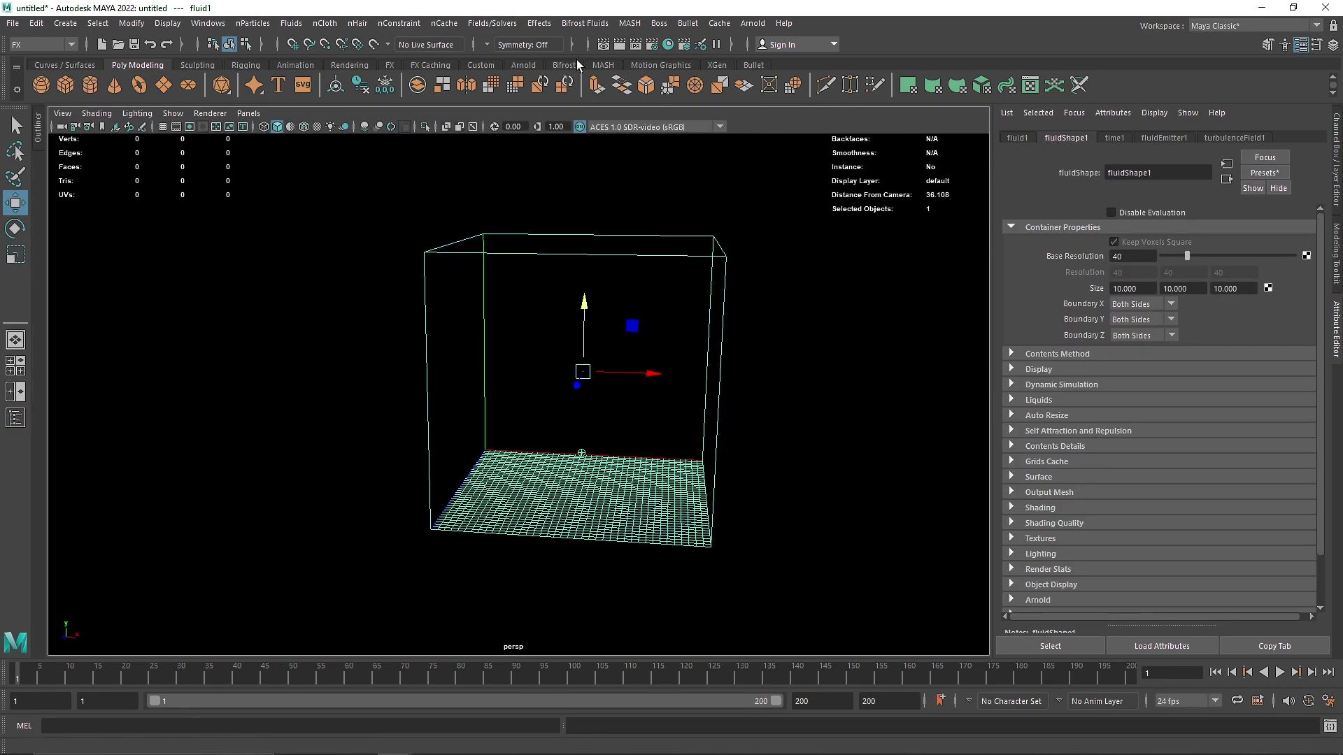
{"action": "left_click", "coordinate": [511, 24]}
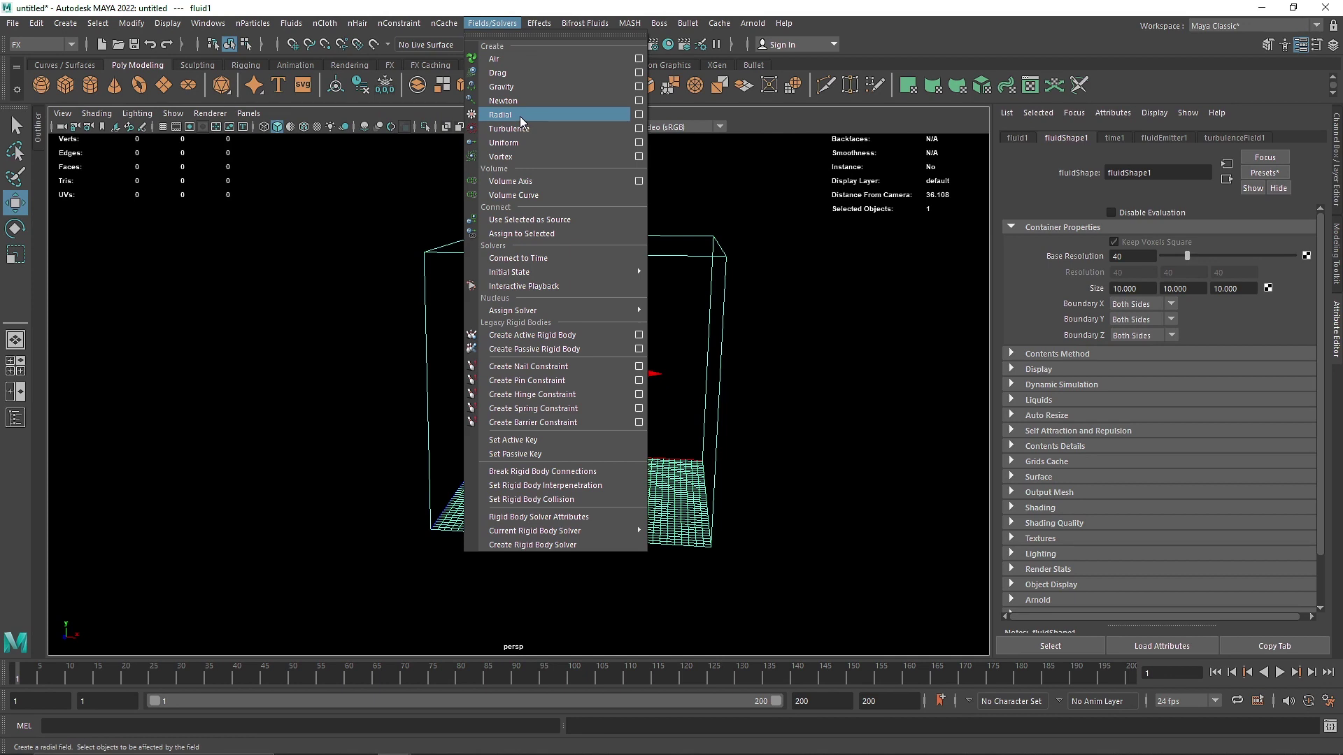
{"action": "left_click", "coordinate": [547, 152]}
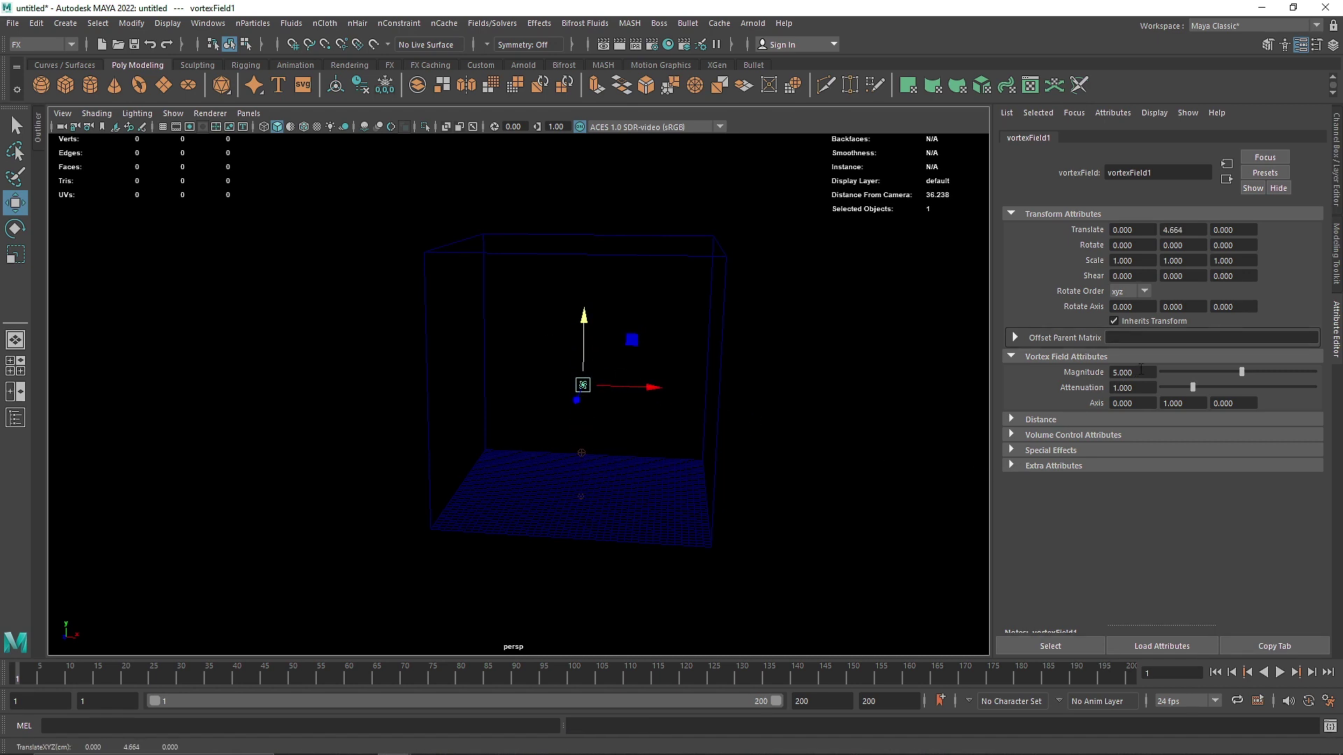
{"action": "left_click", "coordinate": [1279, 673]}
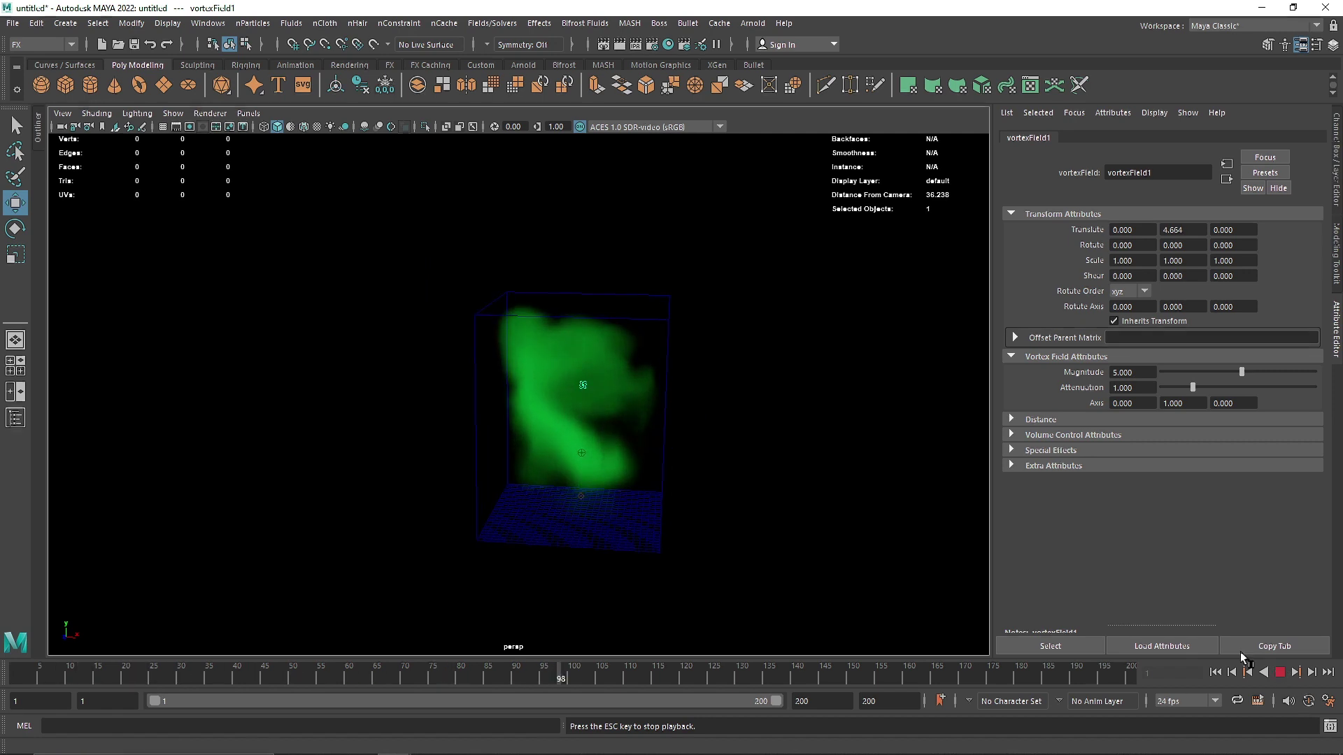
{"action": "left_click_drag", "start_coordinate": [587, 459], "coordinate": [497, 472], "text": "alt"}
{"action": "left_click_drag", "start_coordinate": [573, 467], "coordinate": [610, 455], "text": "alt"}
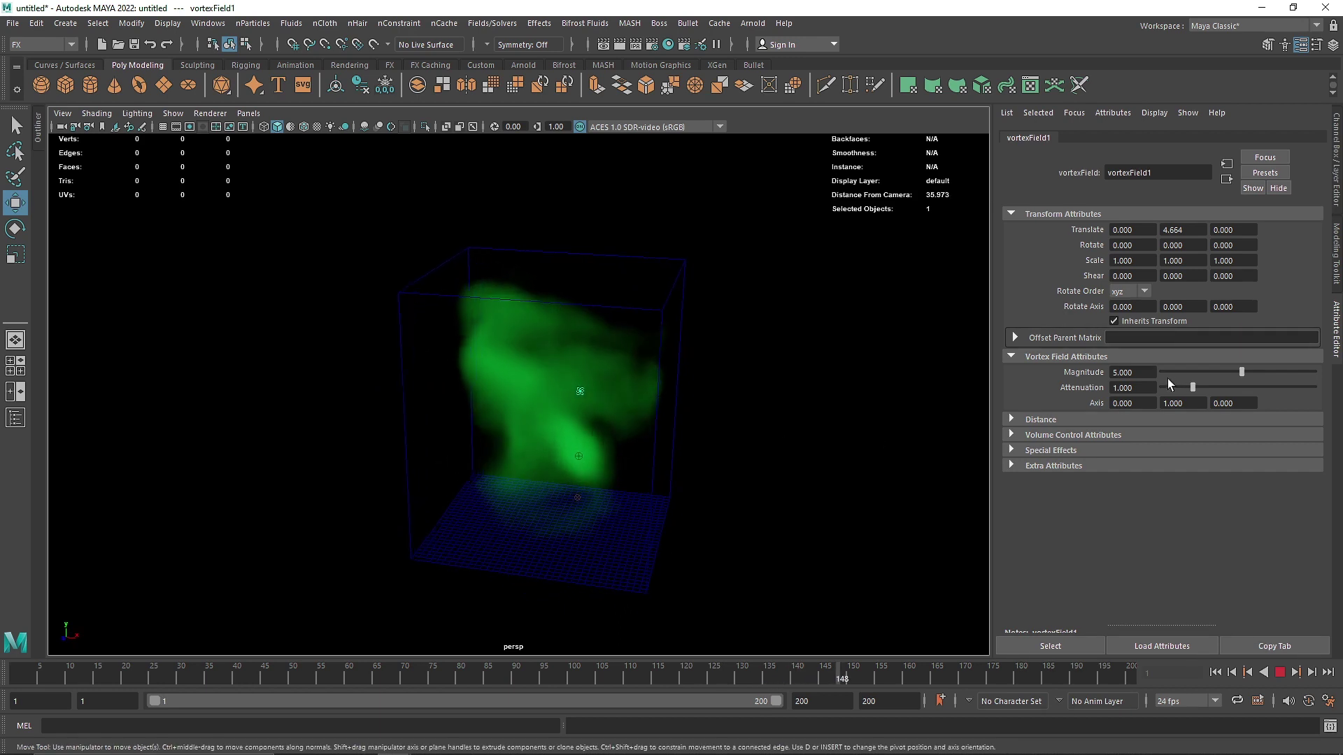
Set the Vortex field's Magnitude to 25 and replay the simulation from the first frame.
{"action": "left_click_drag", "start_coordinate": [1147, 373], "coordinate": [1037, 368]}
{"action": "type", "text": "25"}
{"action": "key", "text": "Return"}
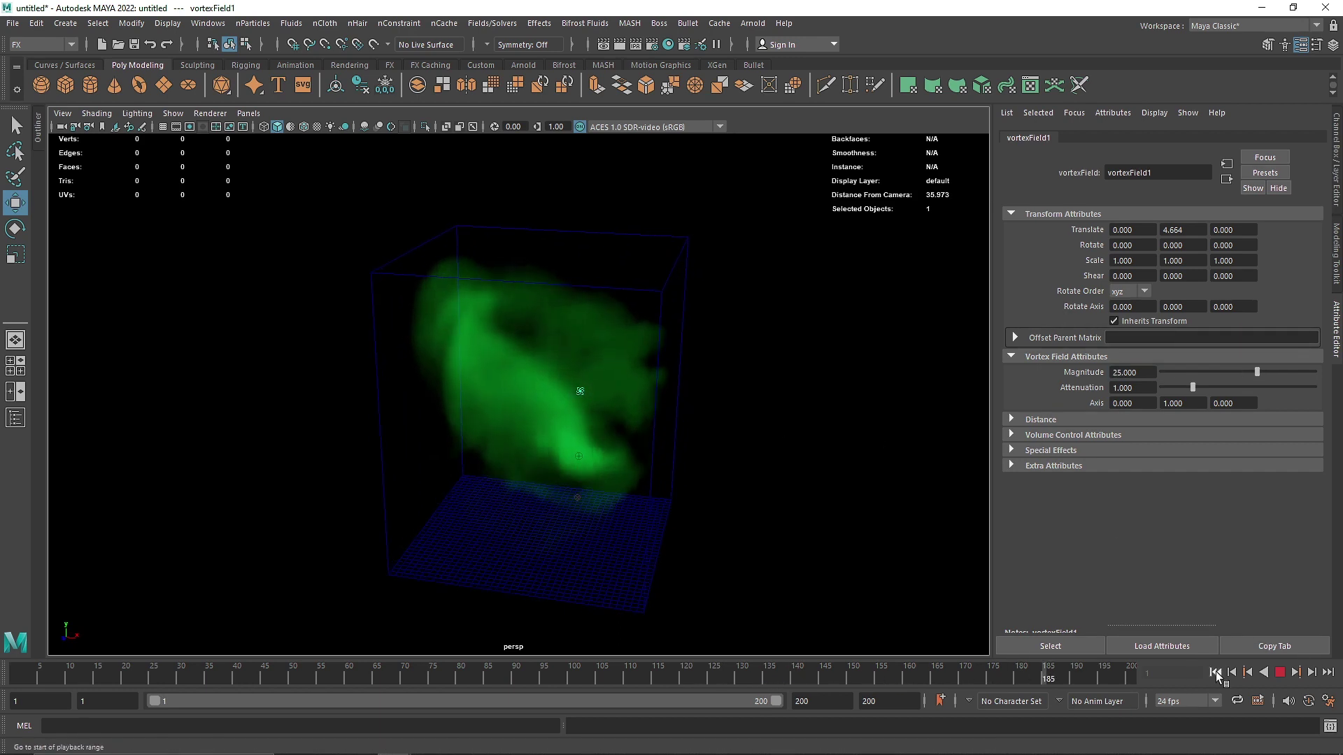
{"action": "left_click", "coordinate": [1215, 673]}
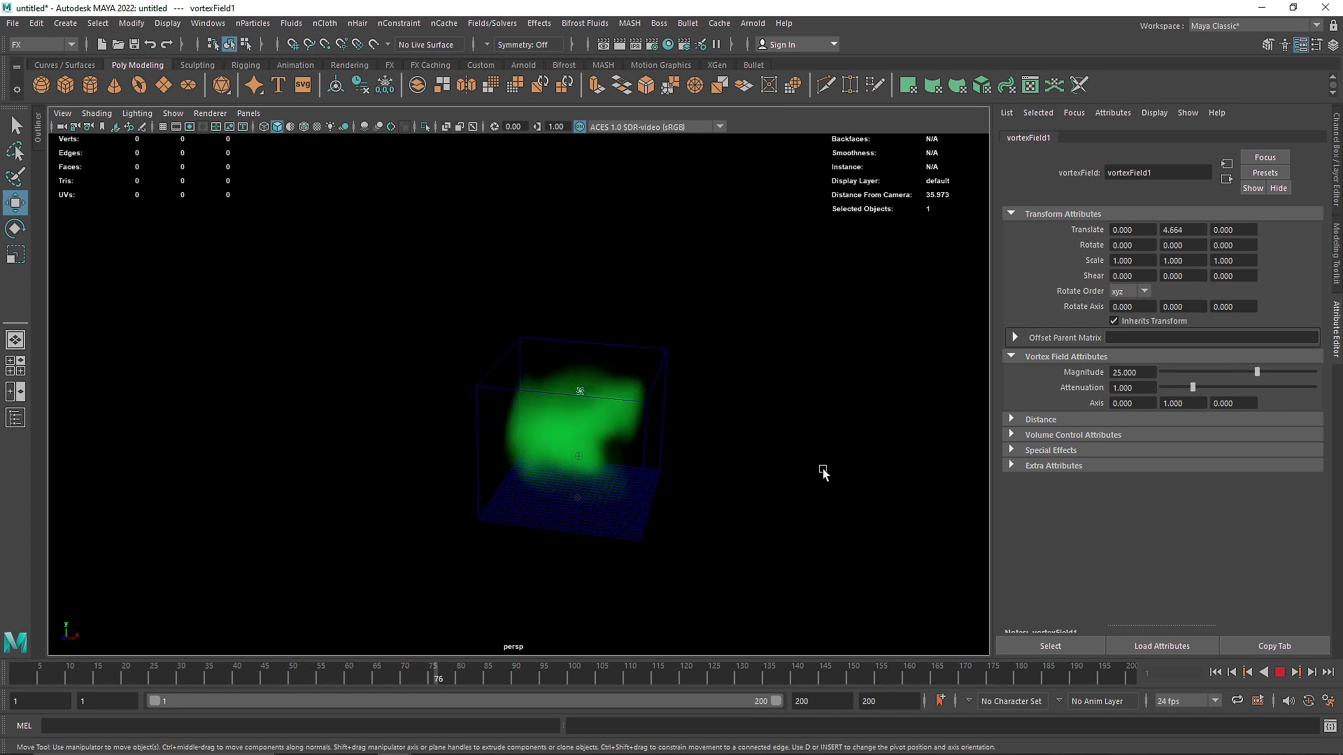
{"action": "left_click_drag", "start_coordinate": [822, 474], "coordinate": [761, 473], "text": "alt"}
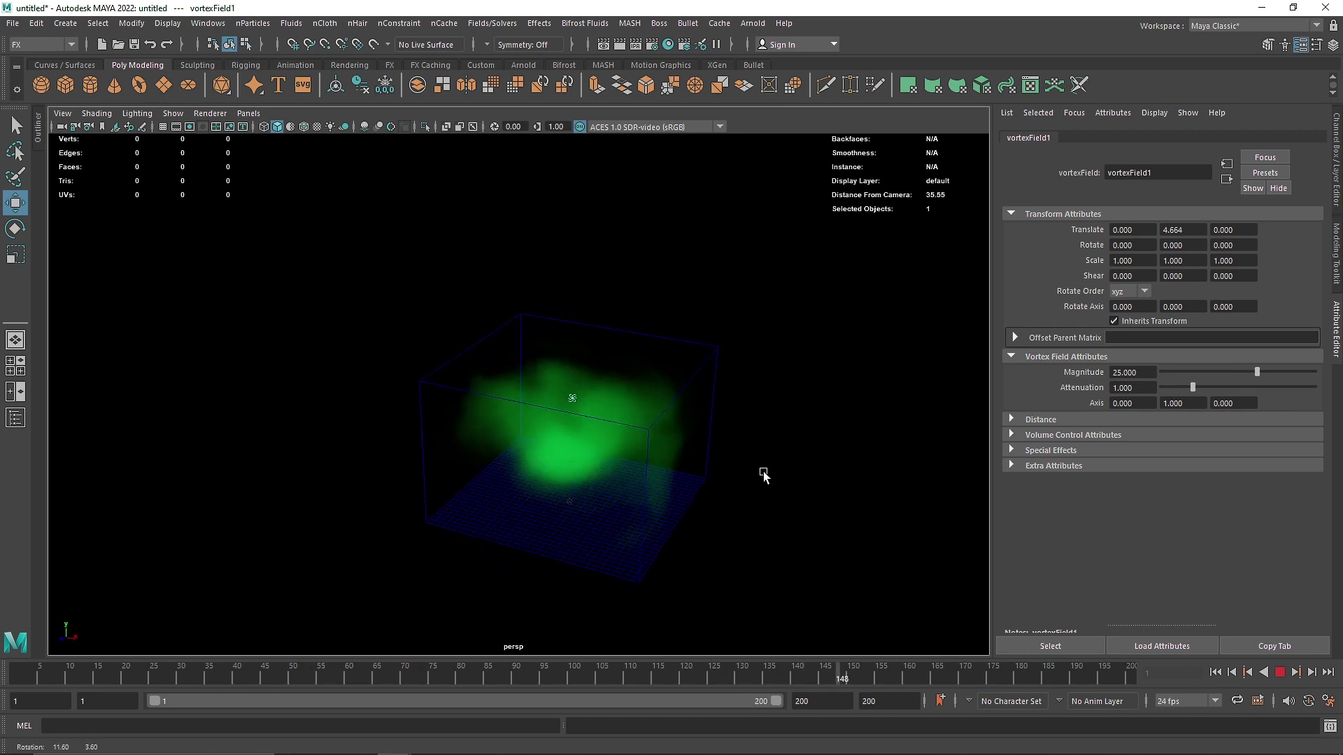
Set the Vortex field's Magnitude to 40, examine the swirling fluid from several angles, and stop playback.
{"action": "double_click", "coordinate": [1139, 372]}
{"action": "type", "text": "40"}
{"action": "key", "text": "Return"}
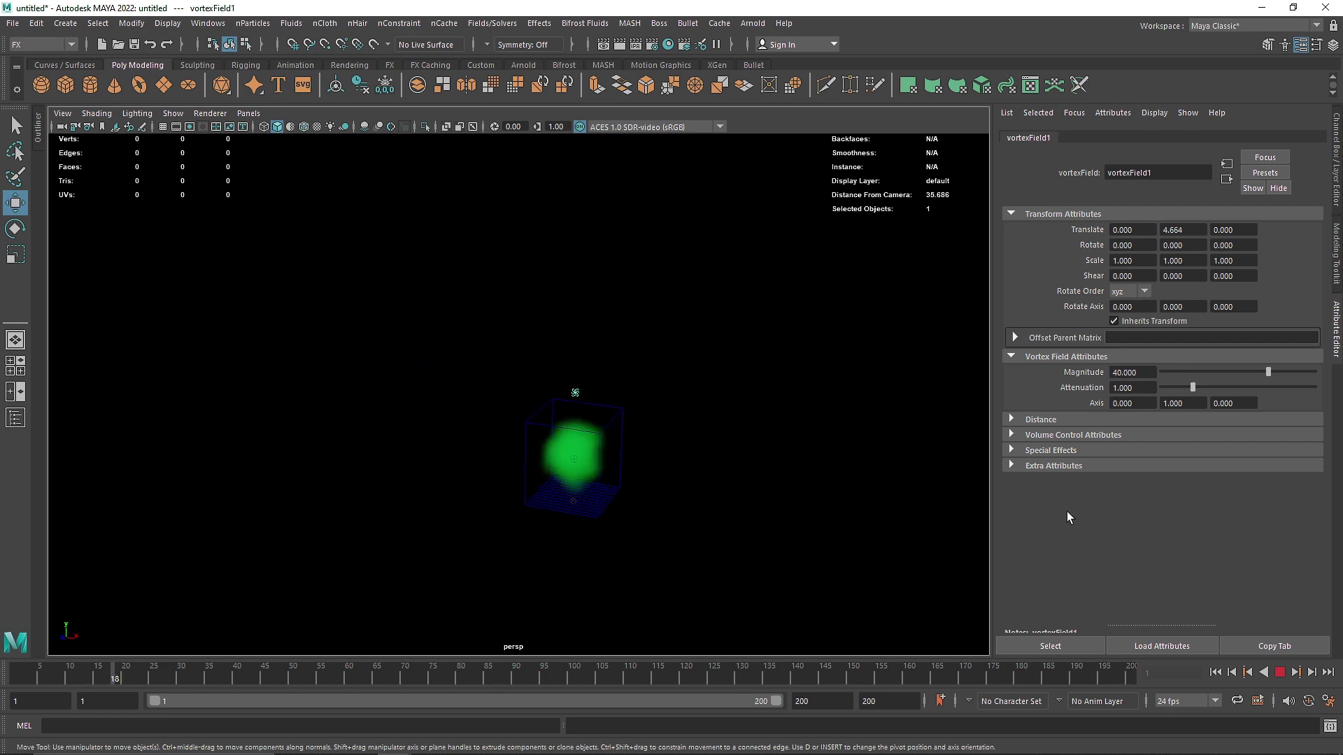
{"action": "left_click_drag", "start_coordinate": [745, 470], "coordinate": [751, 441], "text": "alt"}
{"action": "scroll", "coordinate": [660, 460], "scroll_direction": "up", "scroll_amount": 2}
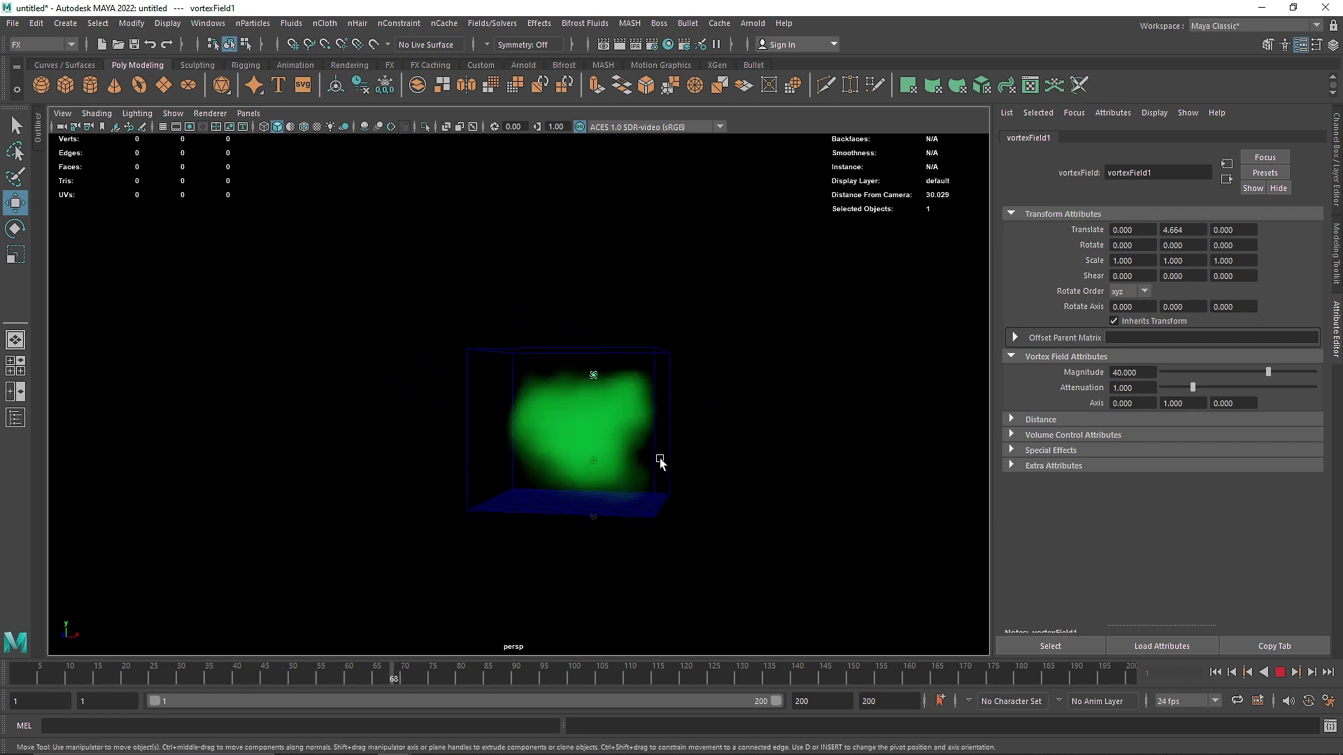
{"action": "left_click_drag", "start_coordinate": [658, 451], "coordinate": [616, 472], "text": "alt"}
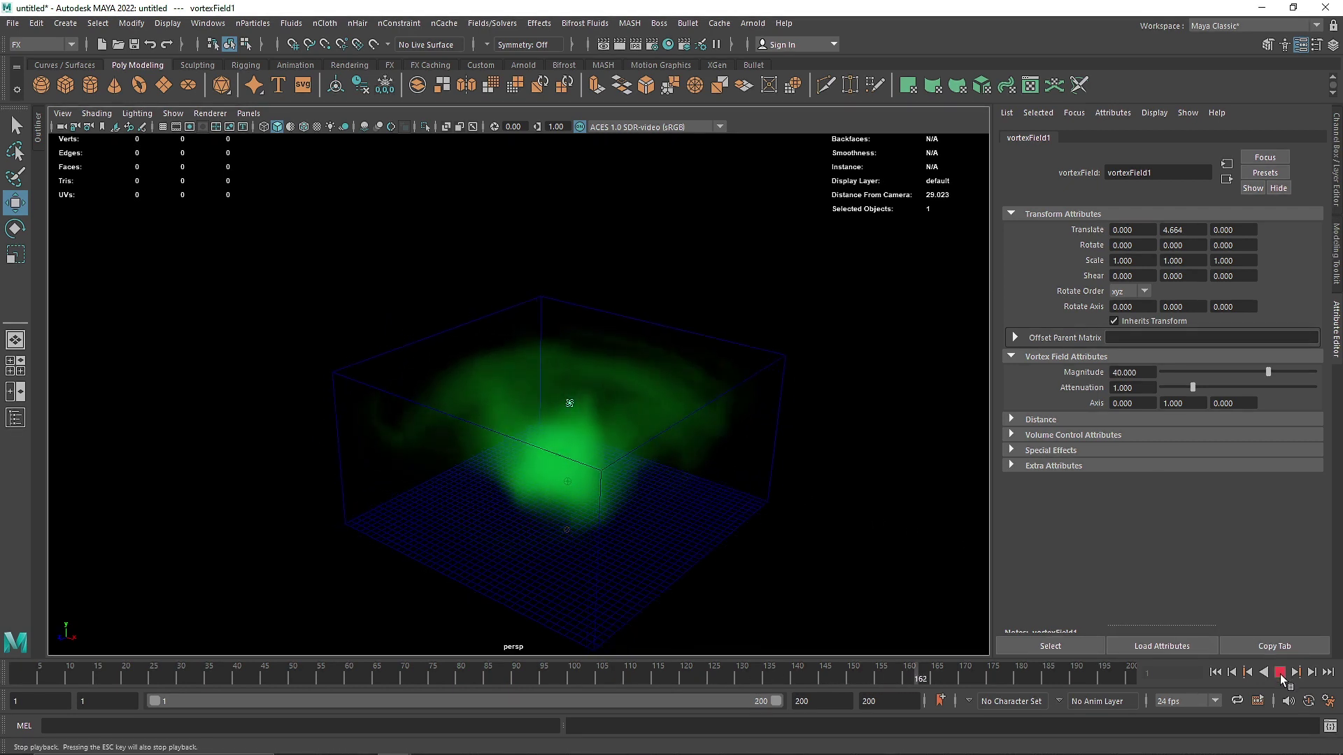
{"action": "left_click", "coordinate": [1282, 675]}
Shorten the timeline by setting both the playback end and the animation end to frame 150.
{"action": "double_click", "coordinate": [817, 702]}
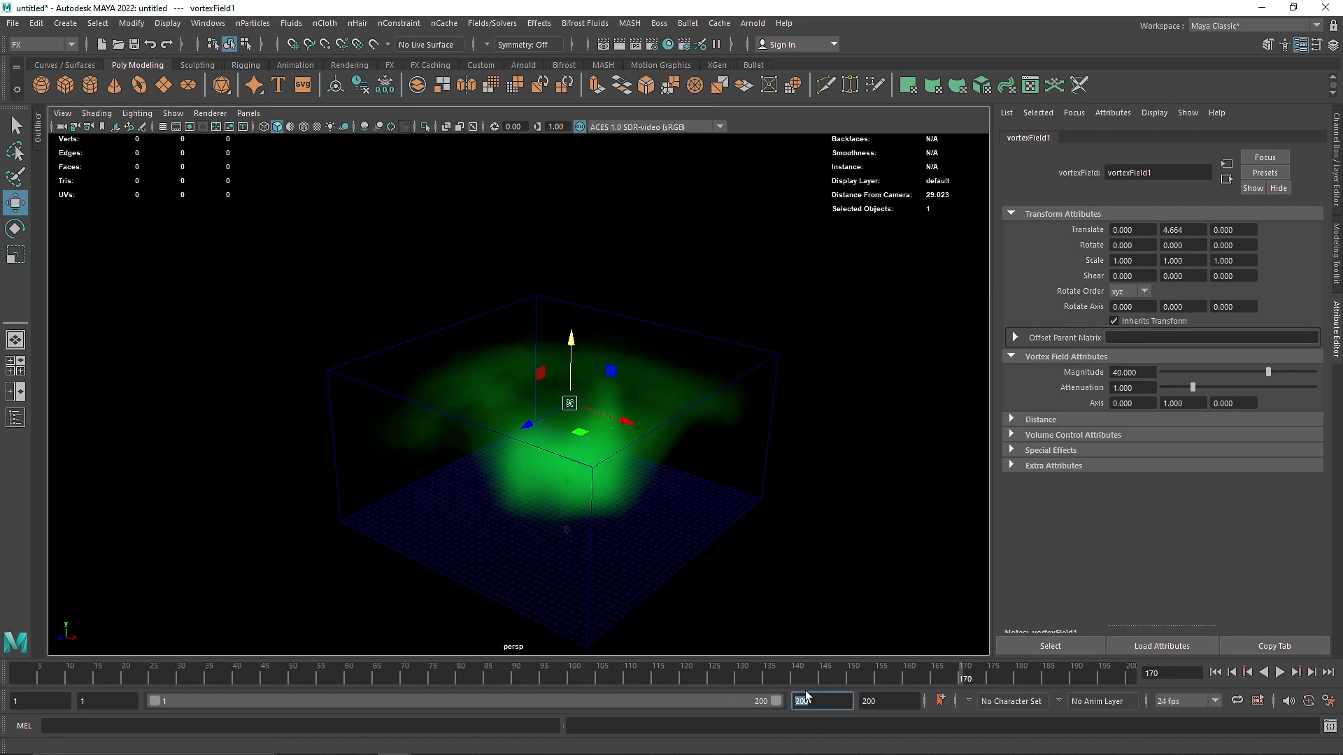
{"action": "type", "text": "150"}
{"action": "key", "text": "Tab"}
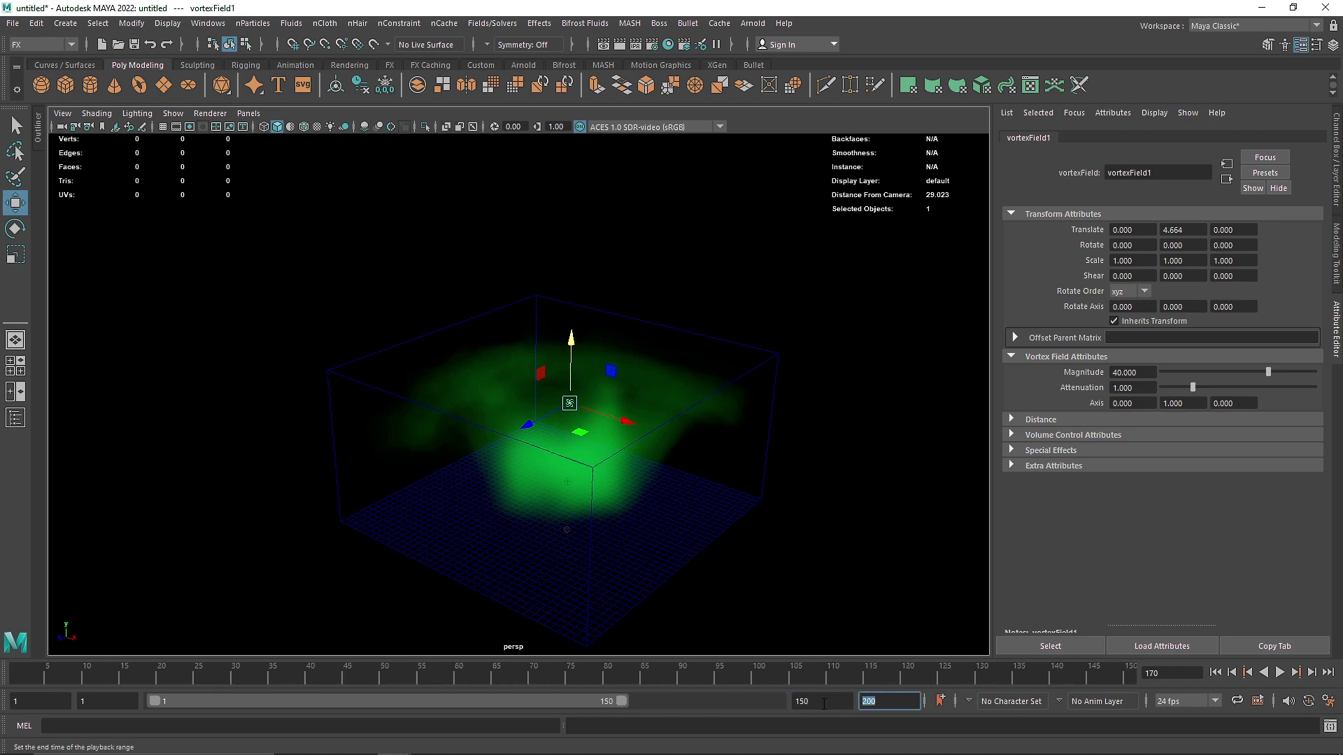
{"action": "type", "text": "0"}
{"action": "key", "text": "Return"}
Set the fluid container's Base Resolution to 60, then replay the simulation and stop it at frame 116.
{"action": "left_click", "coordinate": [756, 579]}
{"action": "left_click", "coordinate": [770, 397]}
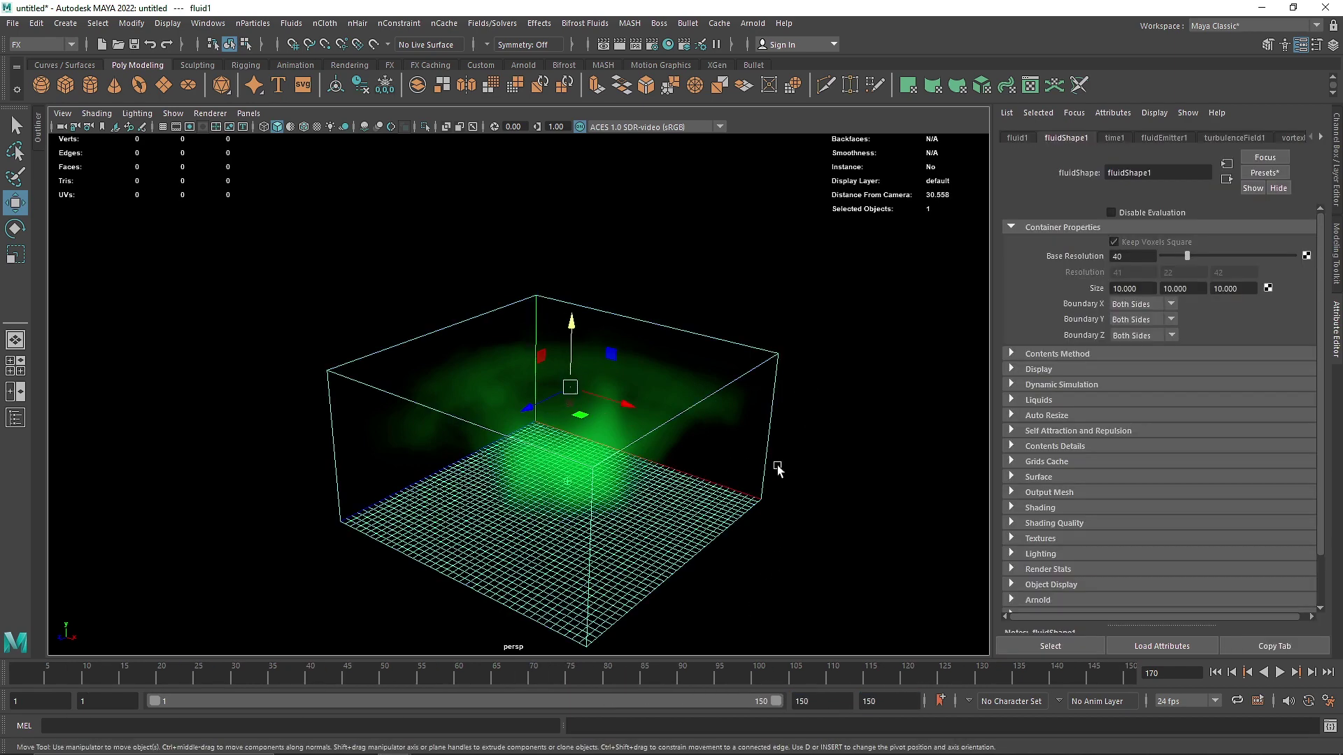
{"action": "left_click_drag", "start_coordinate": [771, 398], "coordinate": [779, 375], "text": "alt"}
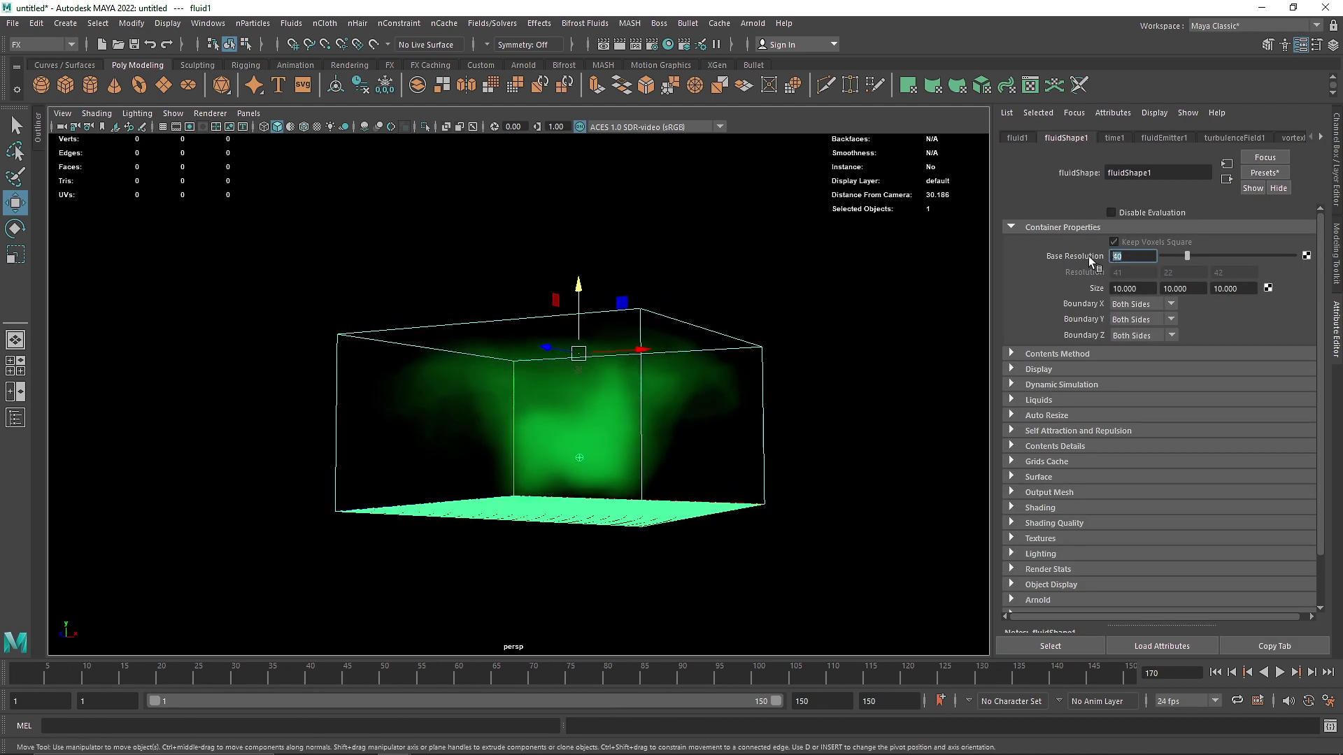
{"action": "type", "text": "60"}
{"action": "key", "text": "Return"}
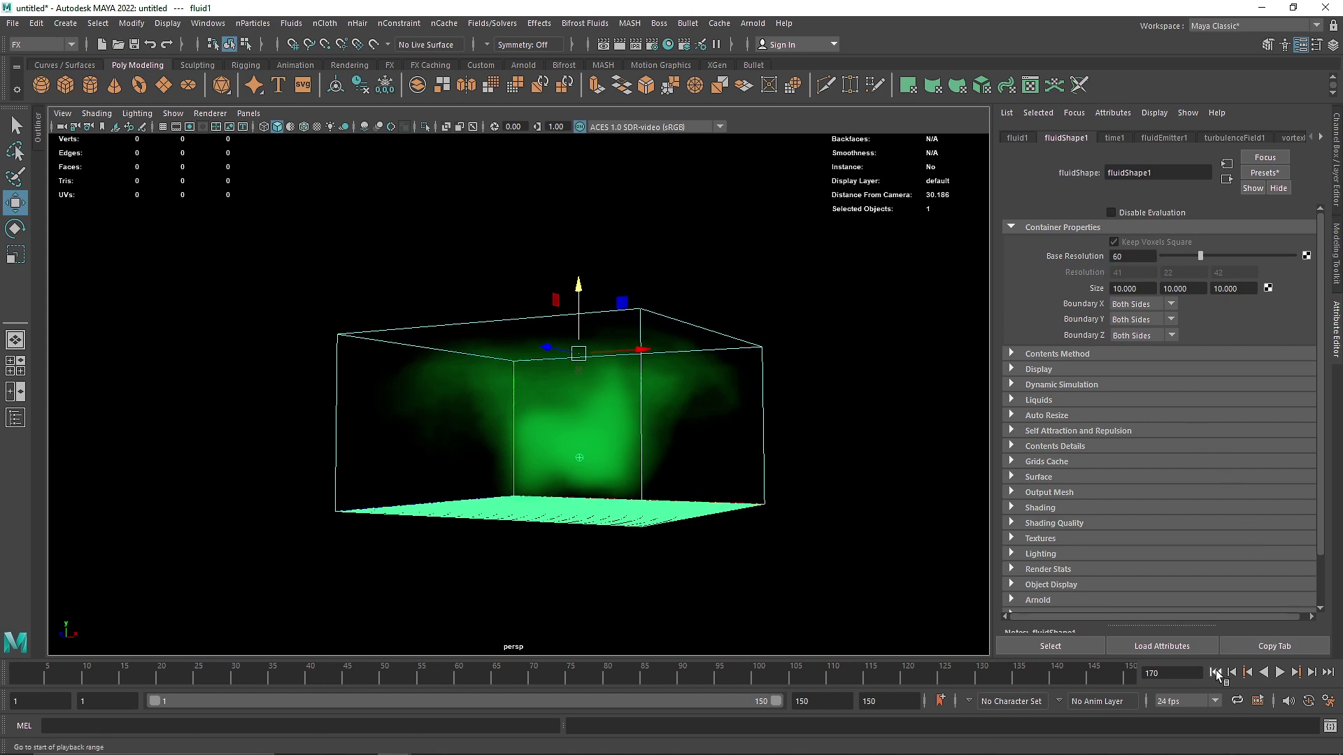
{"action": "left_click", "coordinate": [1280, 672]}
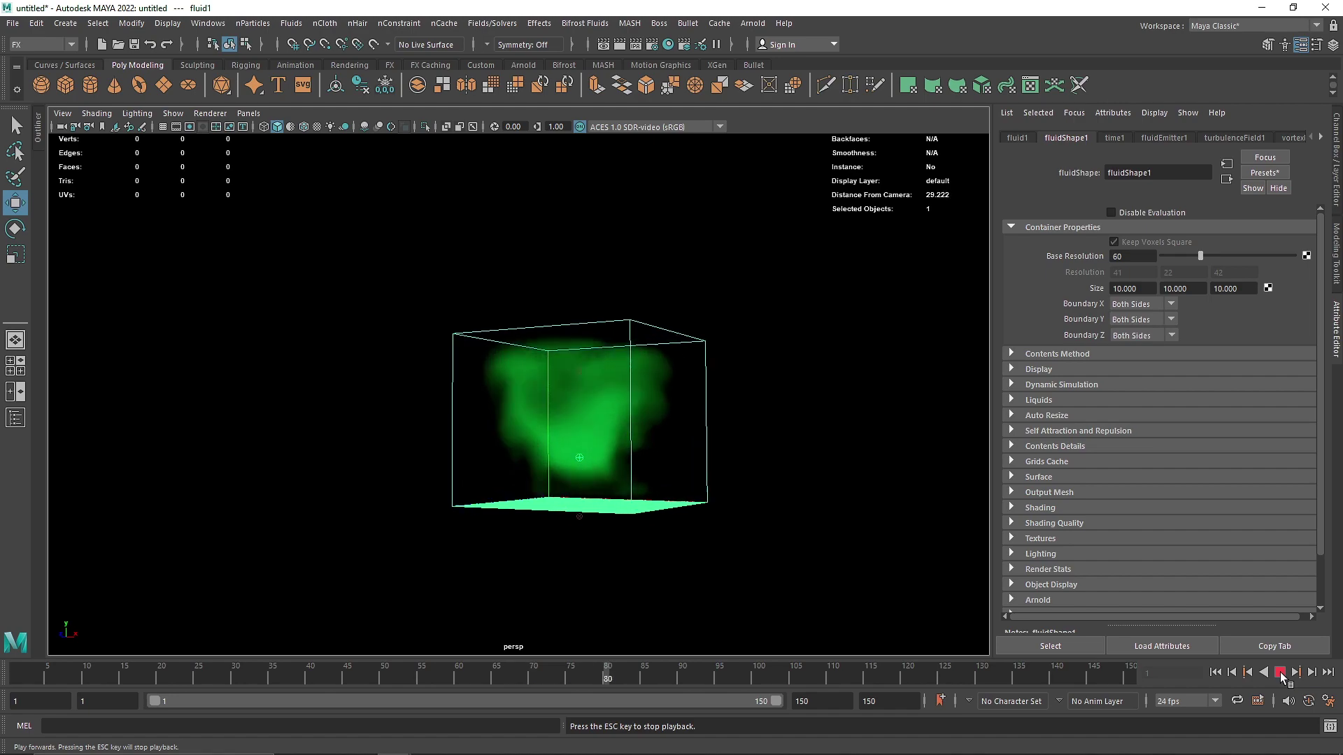
{"action": "left_click", "coordinate": [1280, 672]}
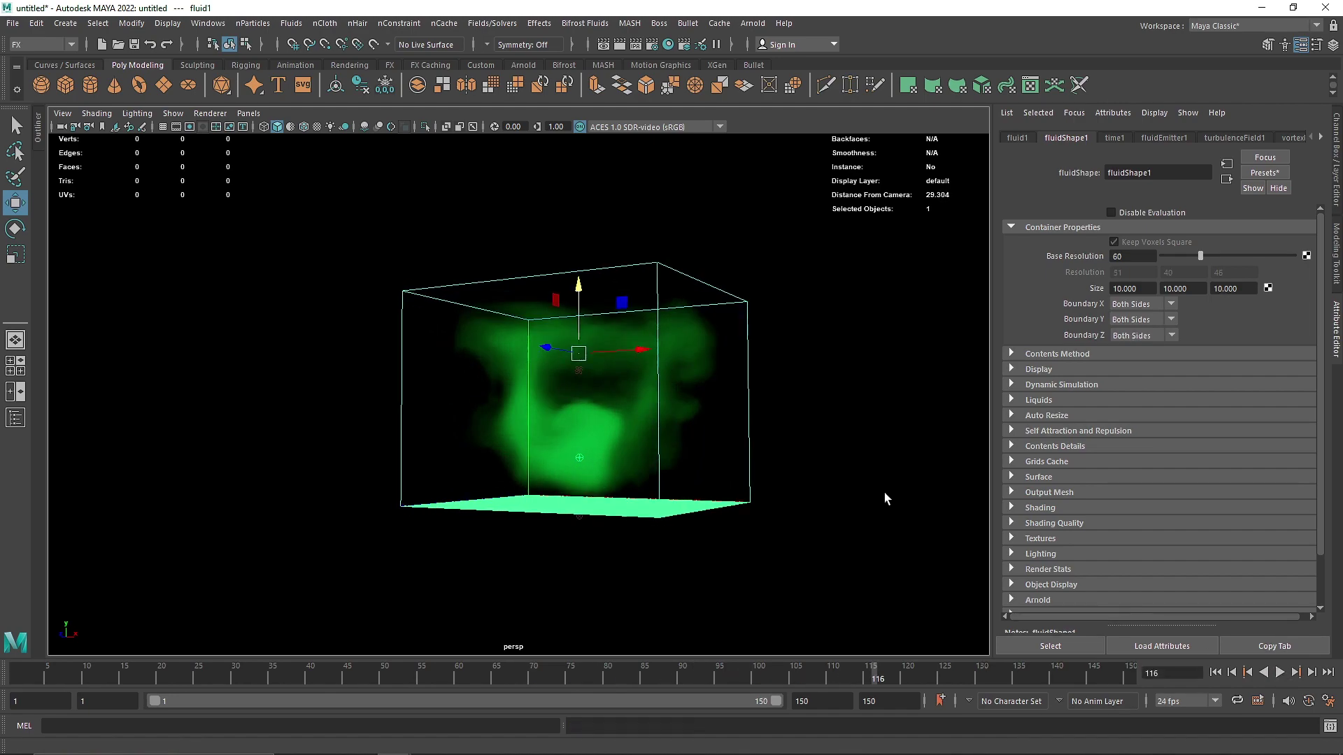
Lower the Transparency slightly in the fluid's Shading attributes to make the smoke denser.
{"action": "left_click_drag", "start_coordinate": [883, 491], "coordinate": [704, 386], "text": "alt"}
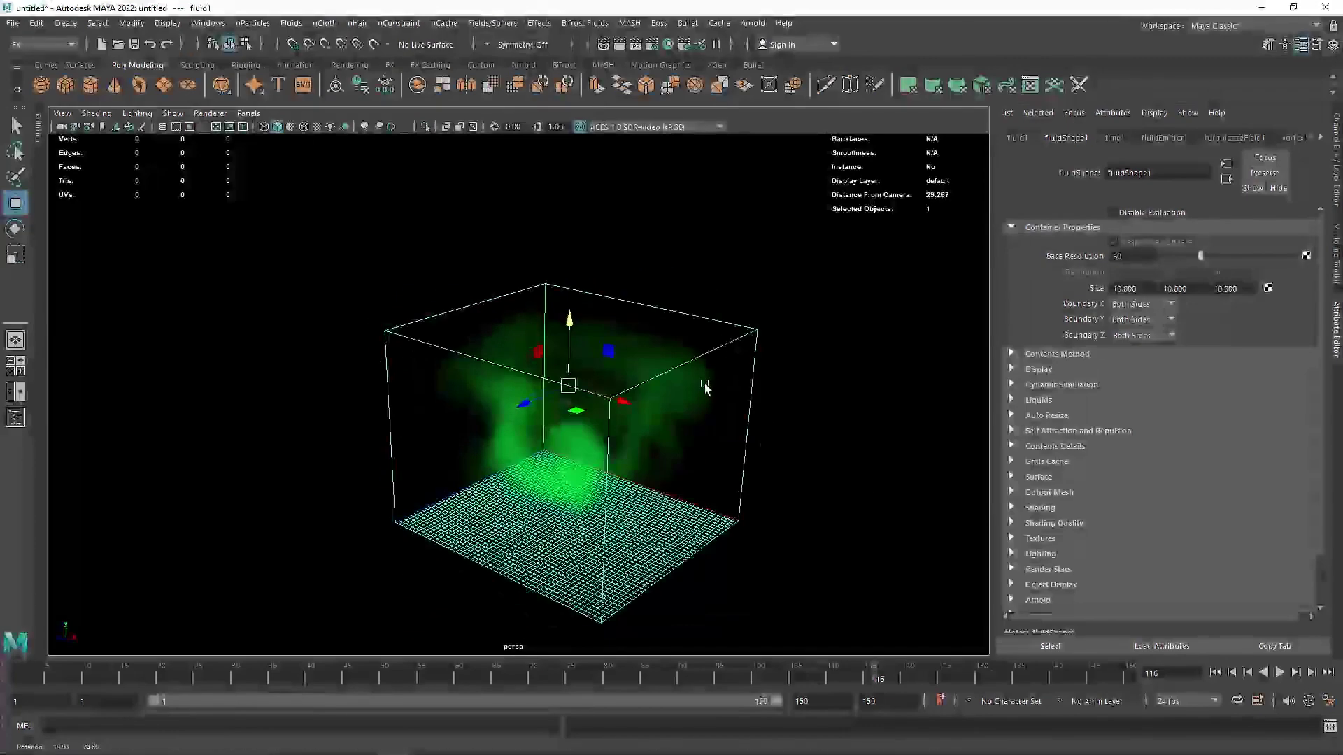
{"action": "left_click", "coordinate": [1027, 228]}
{"action": "left_click", "coordinate": [1042, 397]}
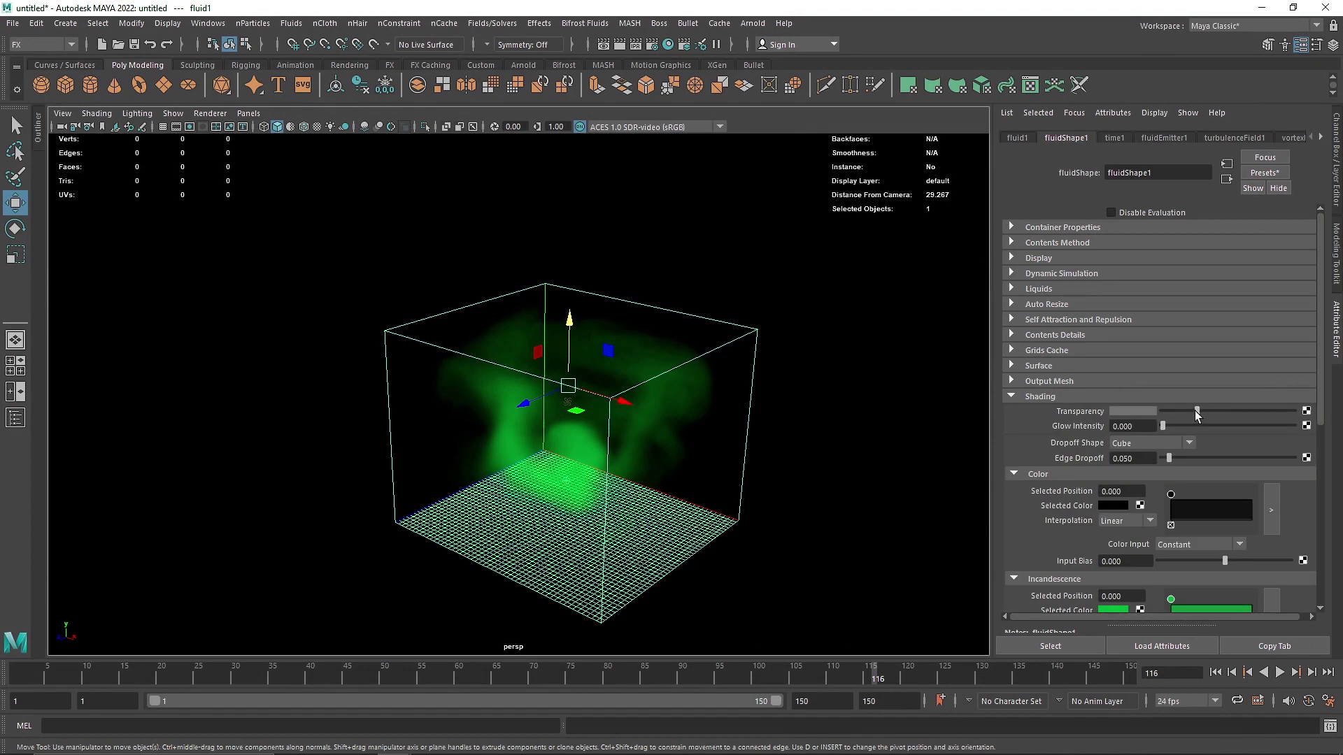
{"action": "left_click_drag", "start_coordinate": [1195, 410], "coordinate": [1182, 415]}
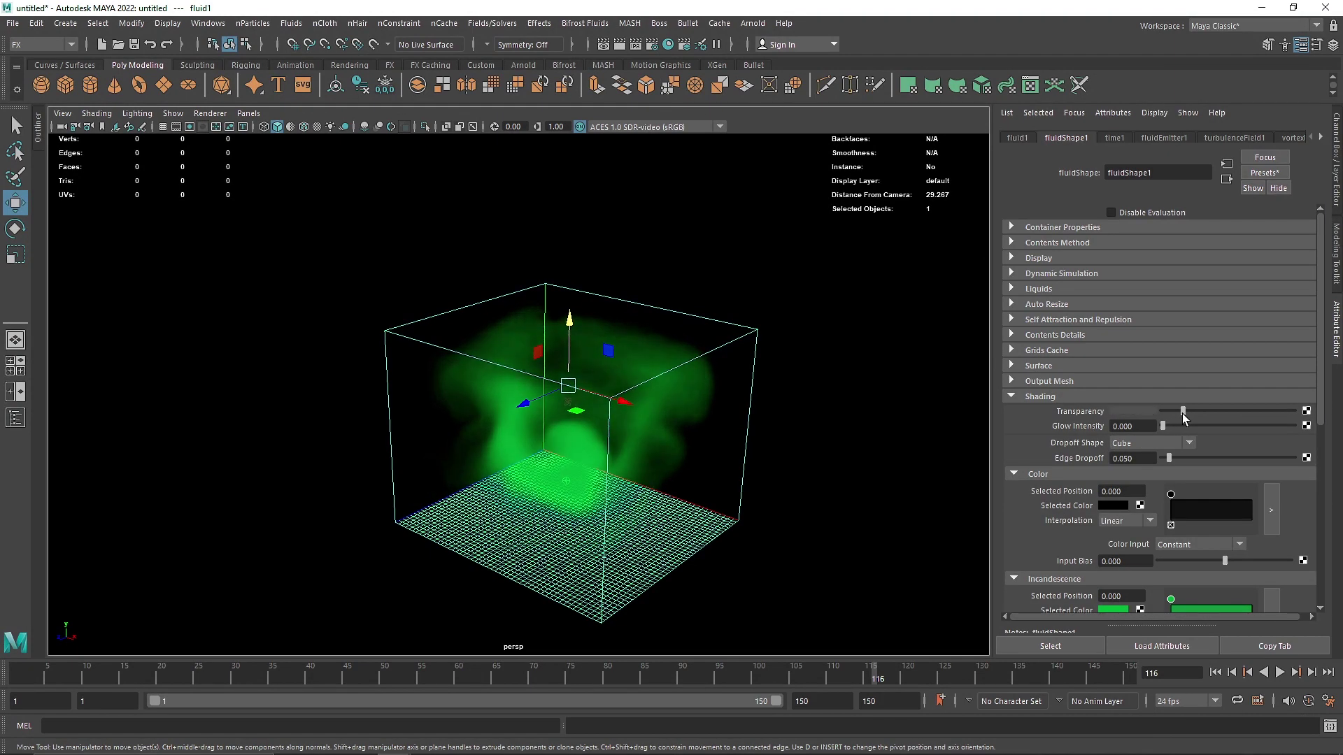
Add an Incandescence ramp marker at position 0.965 and change its color to a brighter teal green.
{"action": "scroll", "coordinate": [1309, 611], "scroll_direction": "down", "scroll_amount": 2}
{"action": "left_click", "coordinate": [1231, 571]}
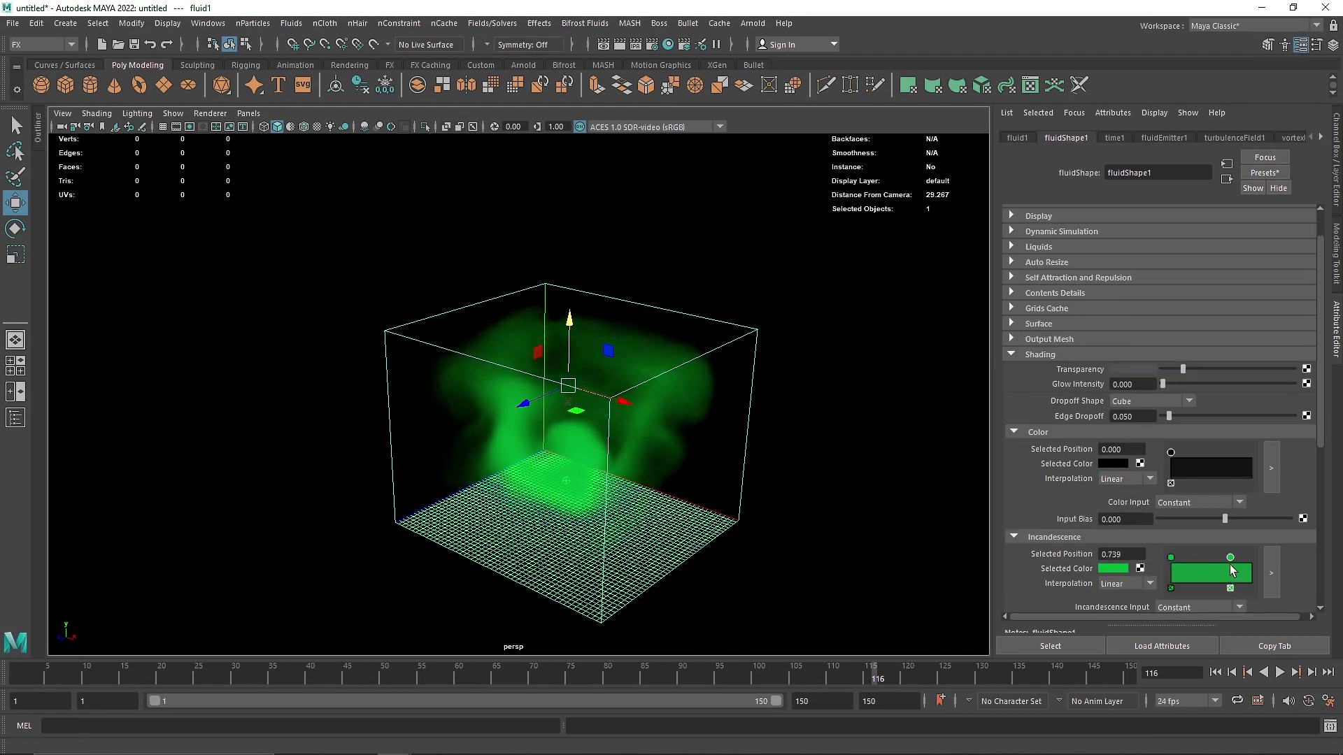
{"action": "left_click_drag", "start_coordinate": [1232, 571], "coordinate": [1248, 571]}
{"action": "left_click", "coordinate": [1118, 569]}
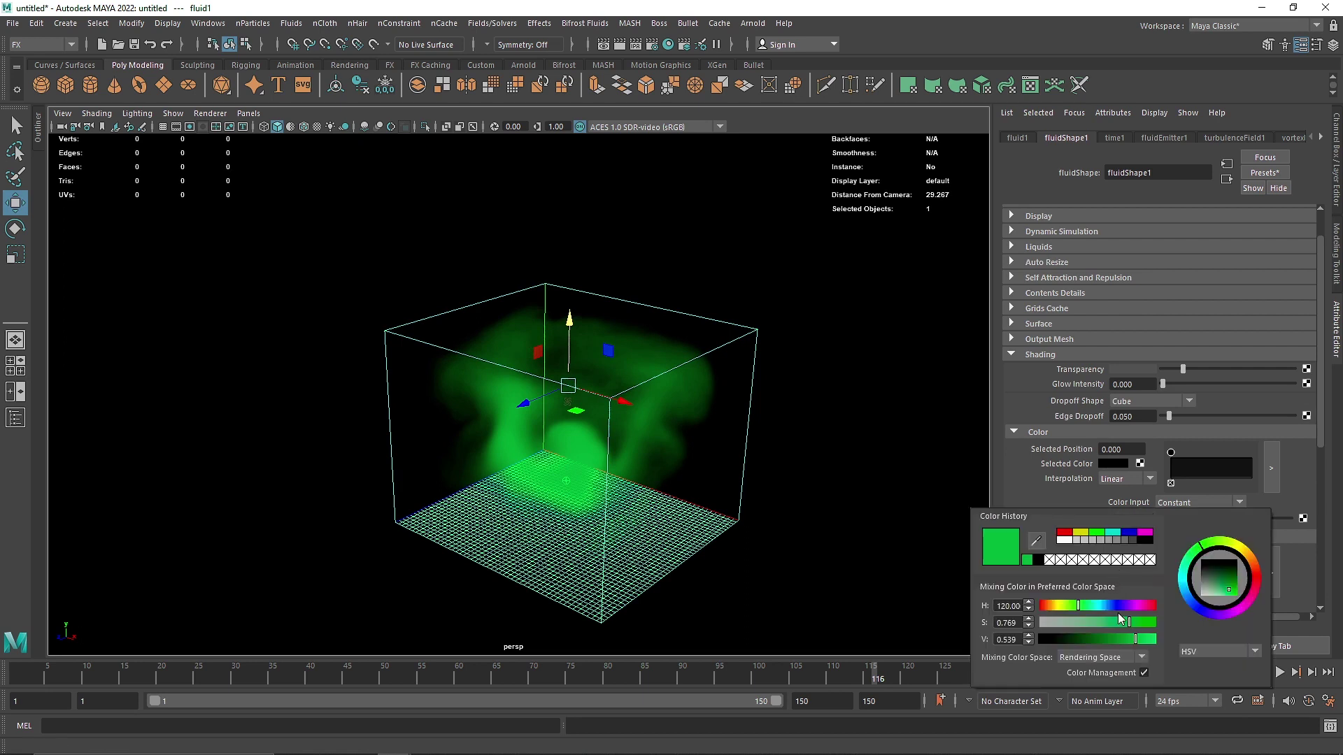
{"action": "left_click", "coordinate": [1085, 607]}
{"action": "left_click_drag", "start_coordinate": [1125, 624], "coordinate": [1147, 639]}
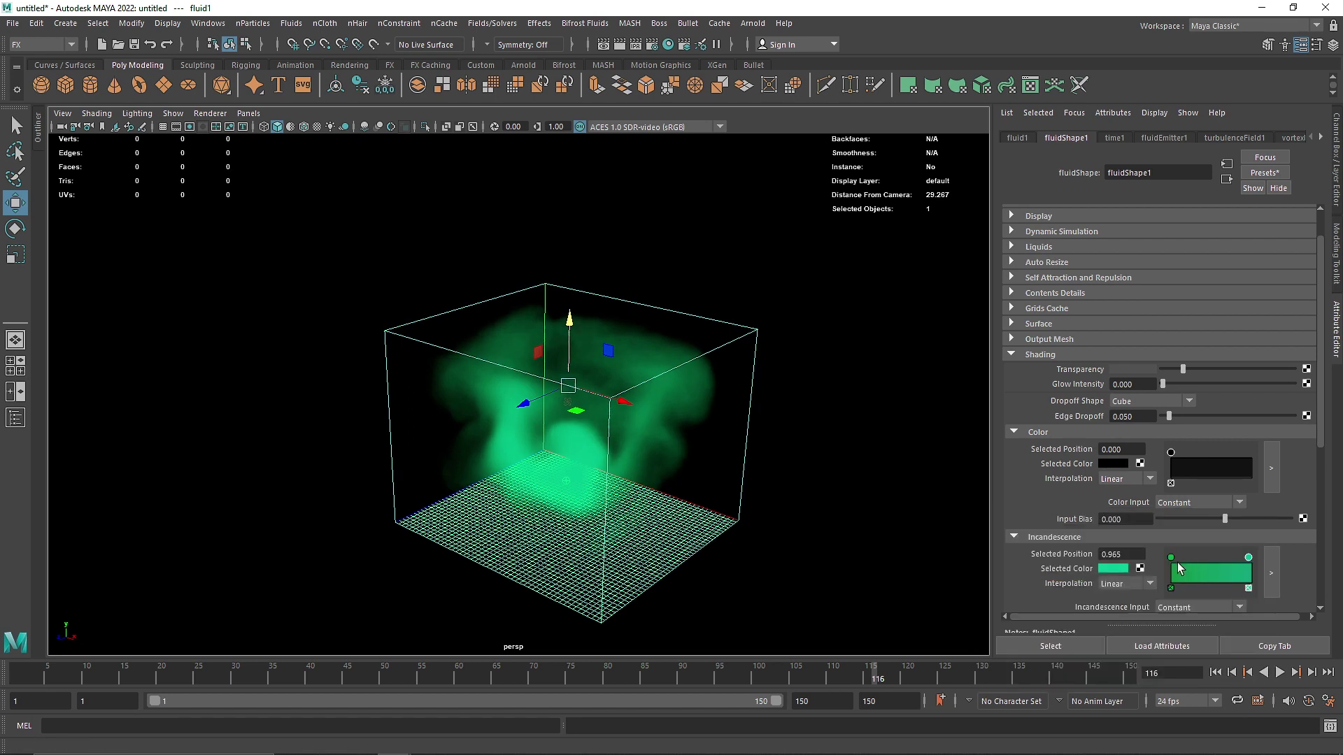
Move the green Incandescence marker to position 0.530, darken its color value to about 0.153, and deselect the fluid.
{"action": "left_click_drag", "start_coordinate": [1172, 559], "coordinate": [1186, 559]}
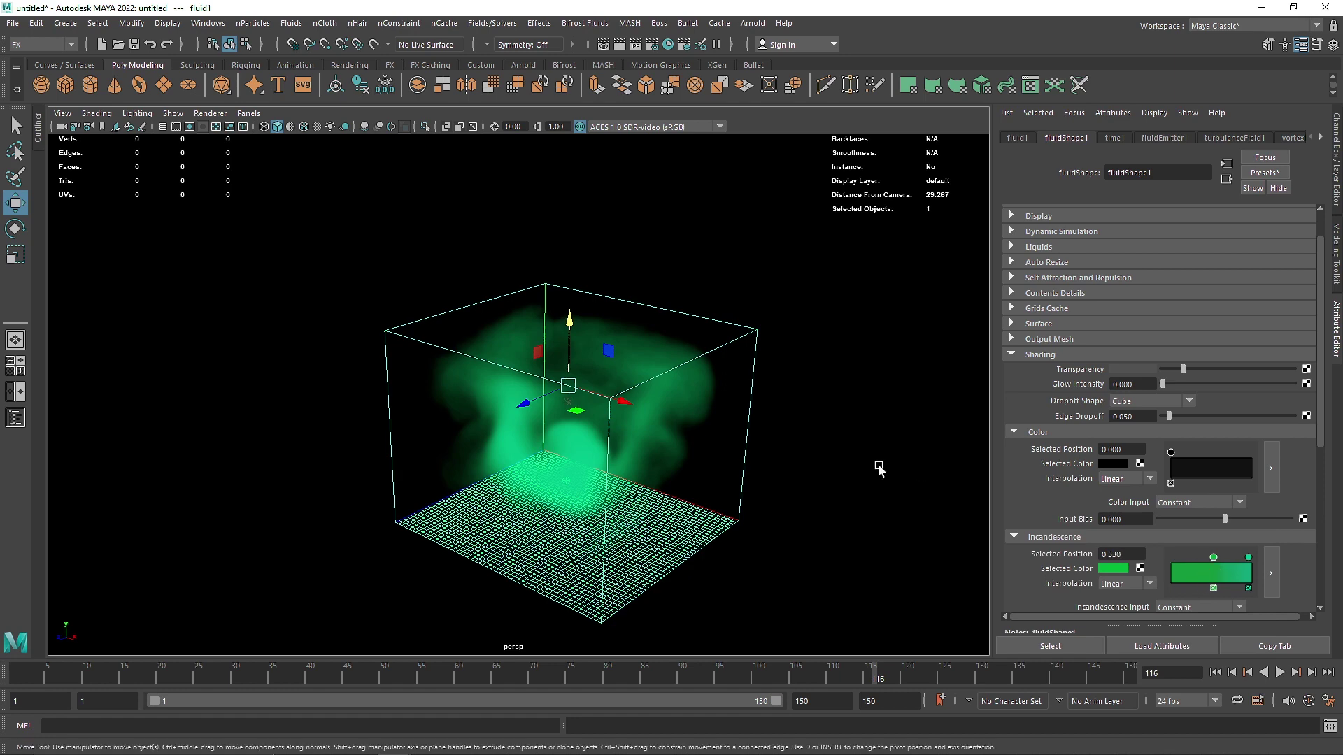
{"action": "mouse_move", "coordinate": [879, 467]}
{"action": "left_mouse_down", "text": "alt"}
{"action": "mouse_move", "coordinate": [885, 421]}
{"action": "mouse_move", "coordinate": [880, 456]}
{"action": "left_mouse_up", "text": "alt"}
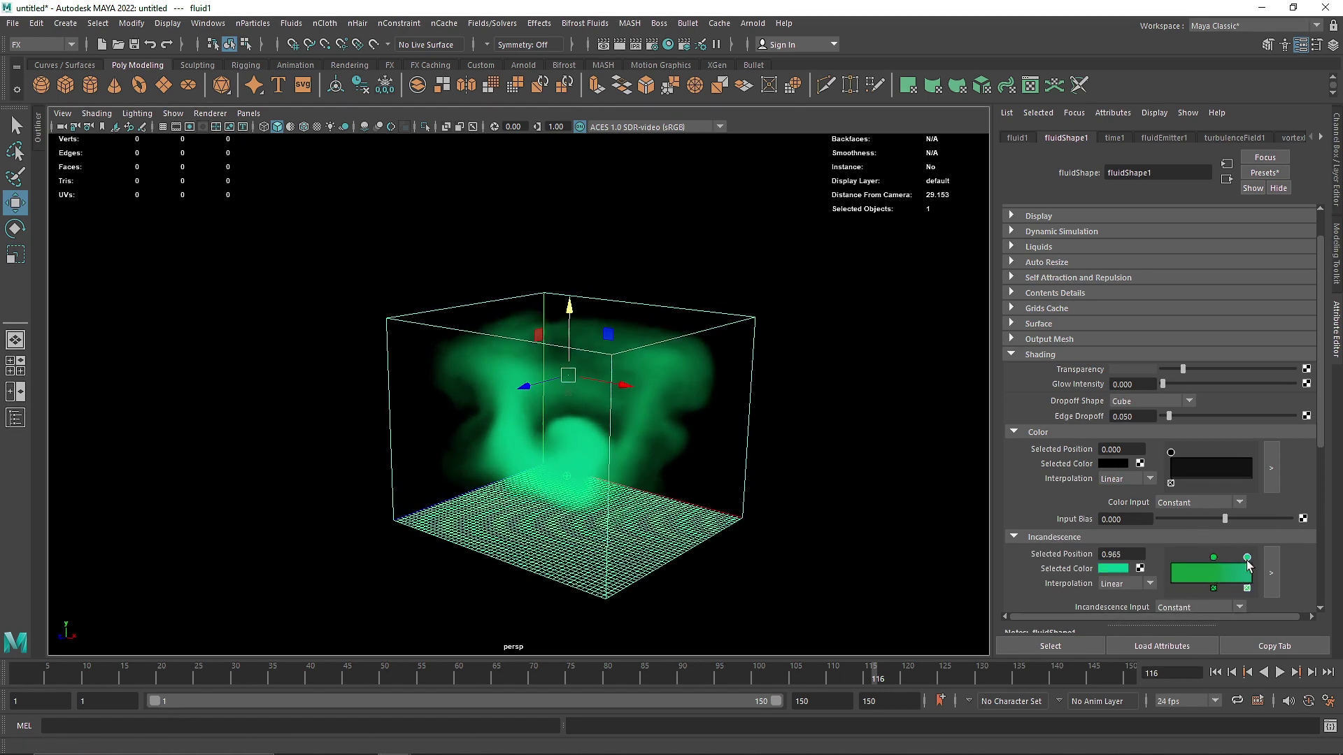
{"action": "left_click", "coordinate": [1107, 570]}
{"action": "left_click_drag", "start_coordinate": [1121, 640], "coordinate": [1086, 644]}
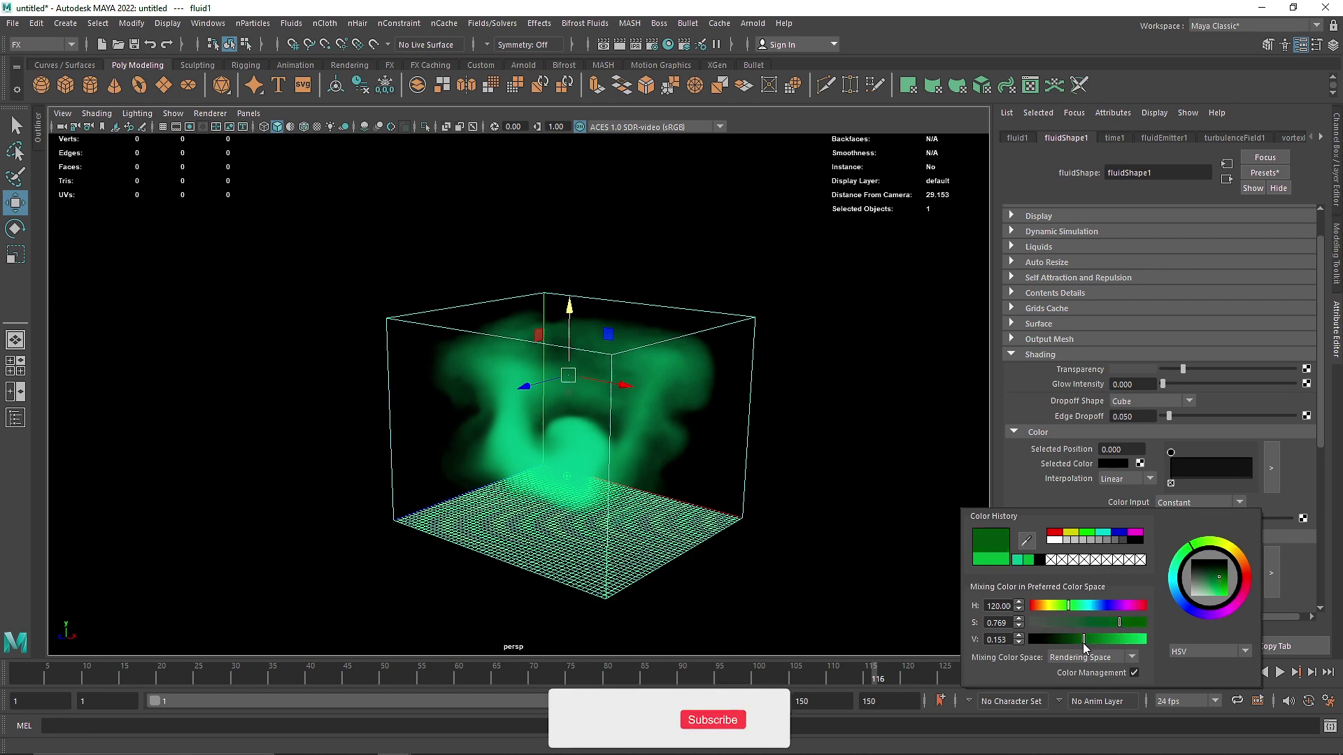
{"action": "left_click", "coordinate": [835, 394]}
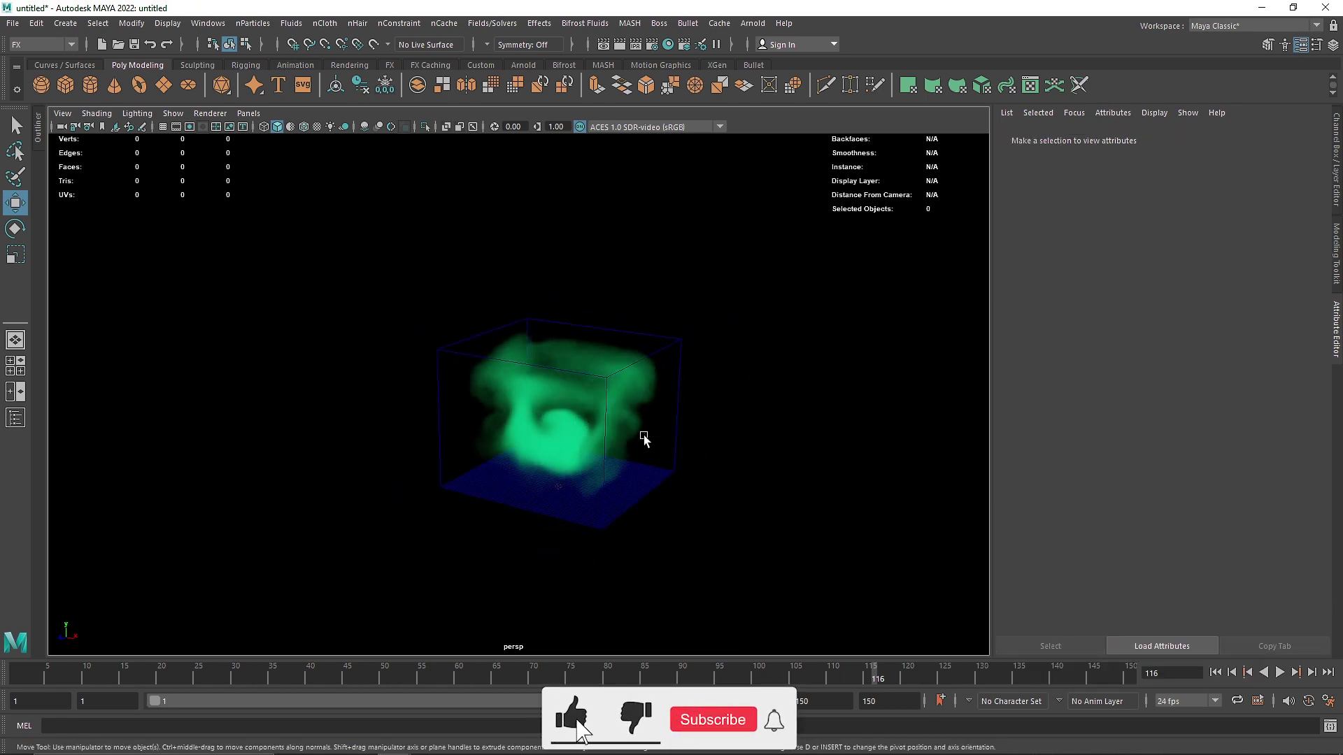
Reselect the fluid container and set its Base Resolution to 100.
{"action": "left_click", "coordinate": [642, 441]}
{"action": "left_click", "coordinate": [1047, 228]}
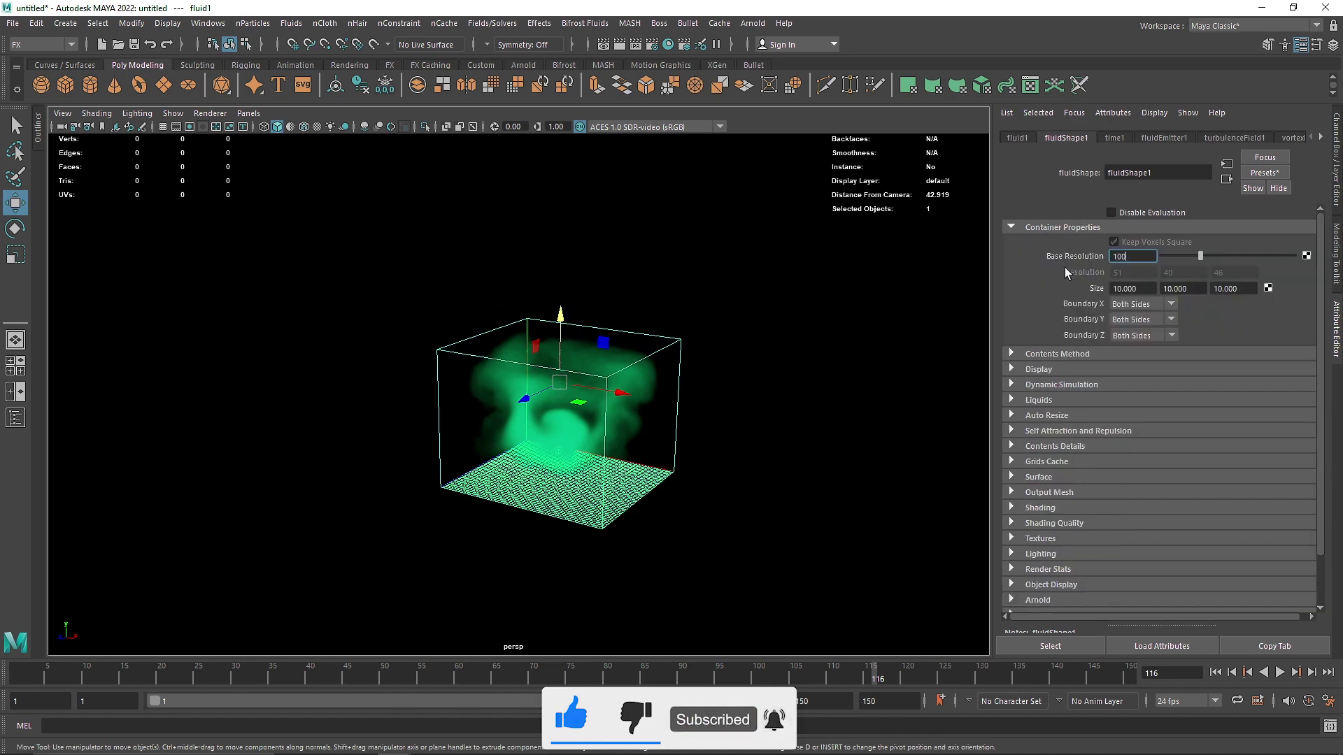
{"action": "type", "text": "100"}
{"action": "key", "text": "Return"}
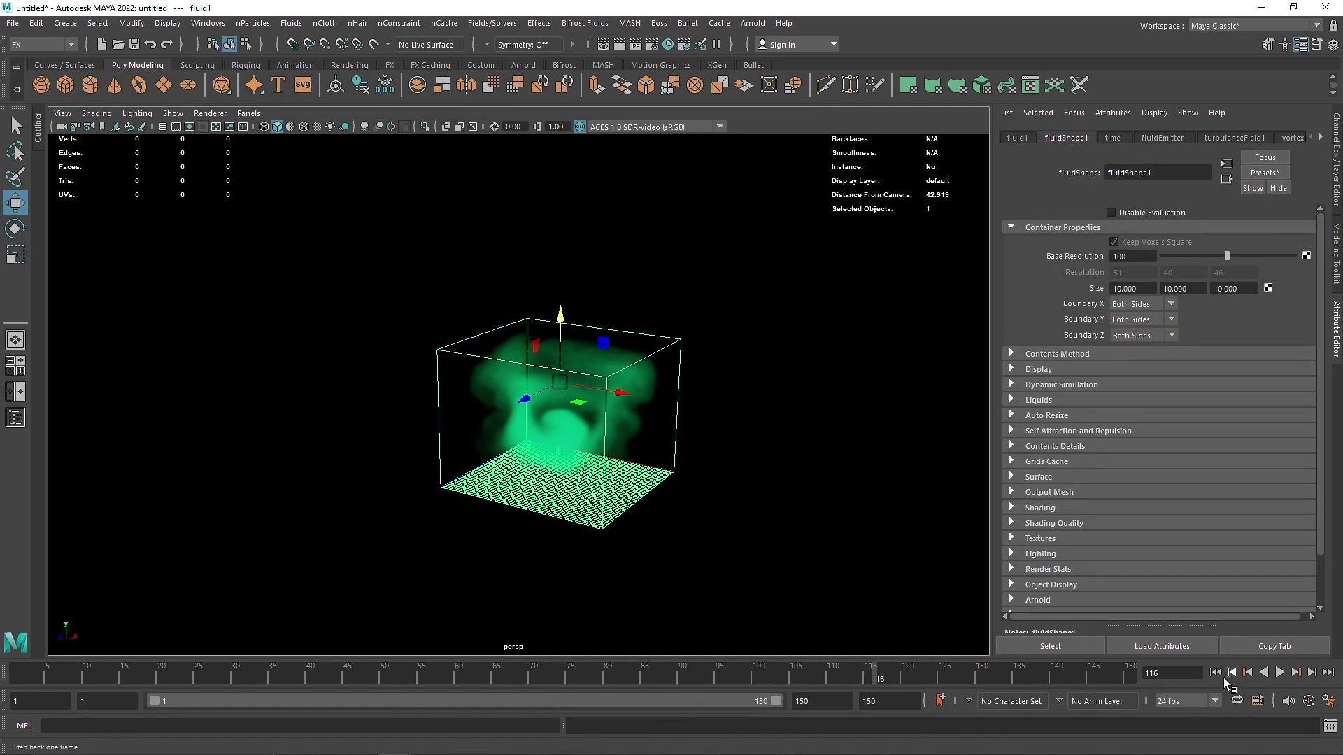
Return to frame 1 and create a new nCache for the selected fluid container.
{"action": "left_click", "coordinate": [1216, 673]}
{"action": "left_click", "coordinate": [452, 26]}
{"action": "mouse_move", "coordinate": [490, 56]}
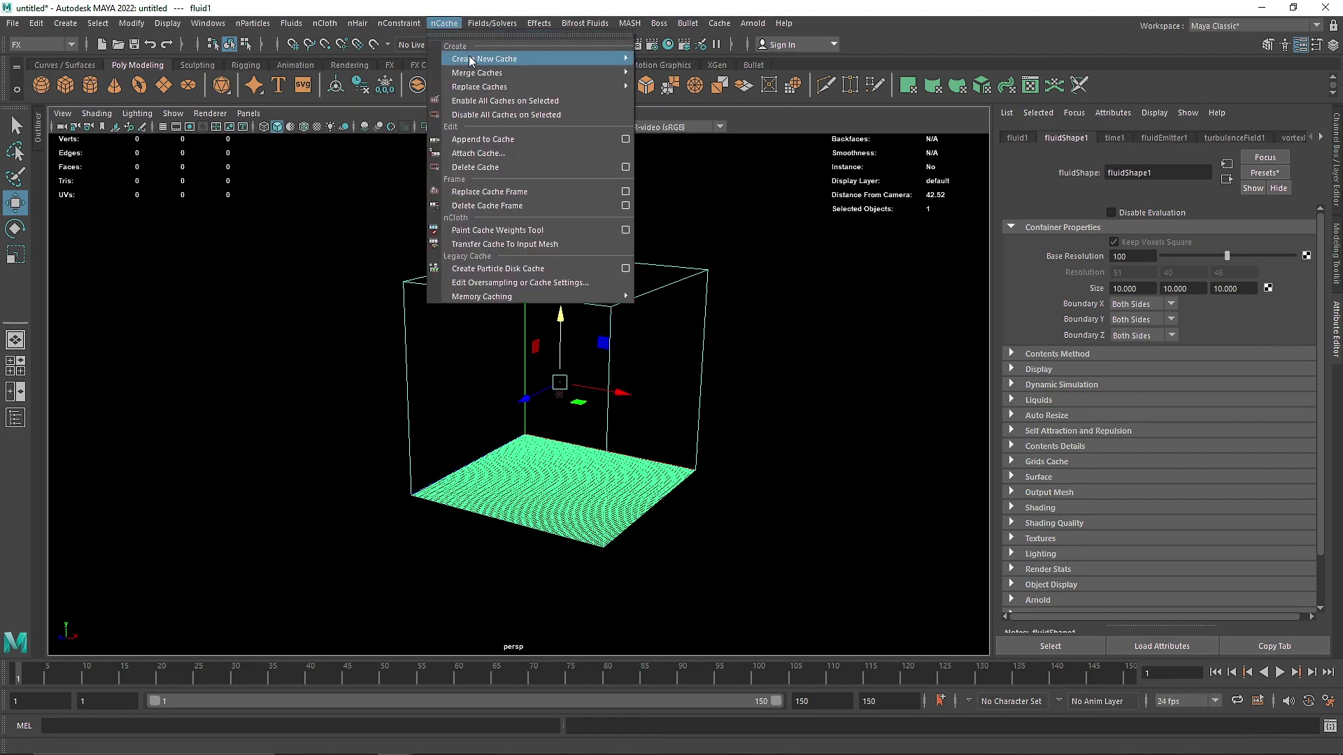
{"action": "left_click", "coordinate": [664, 76]}
{"action": "left_click", "coordinate": [770, 389]}
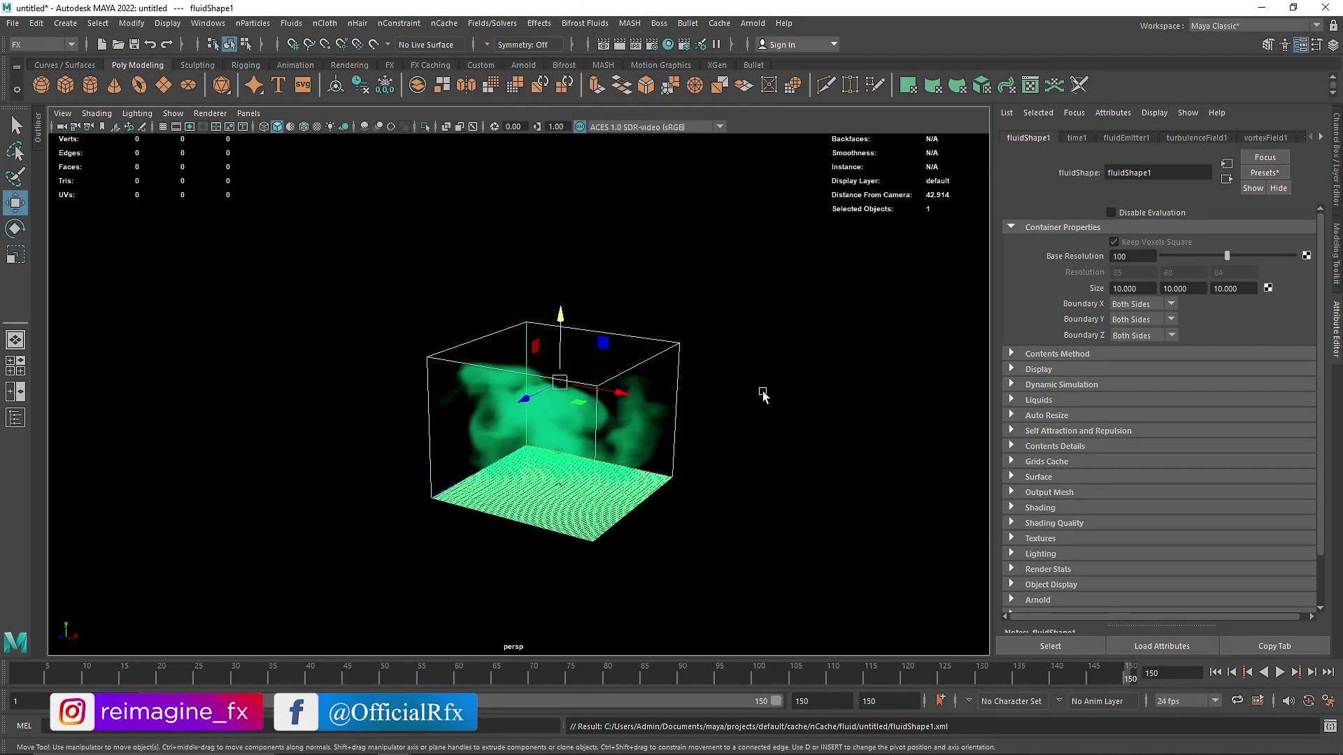
Deselect the fluid, playblast the cached simulation from the perspective view, and close the preview video.
{"action": "left_click", "coordinate": [762, 395]}
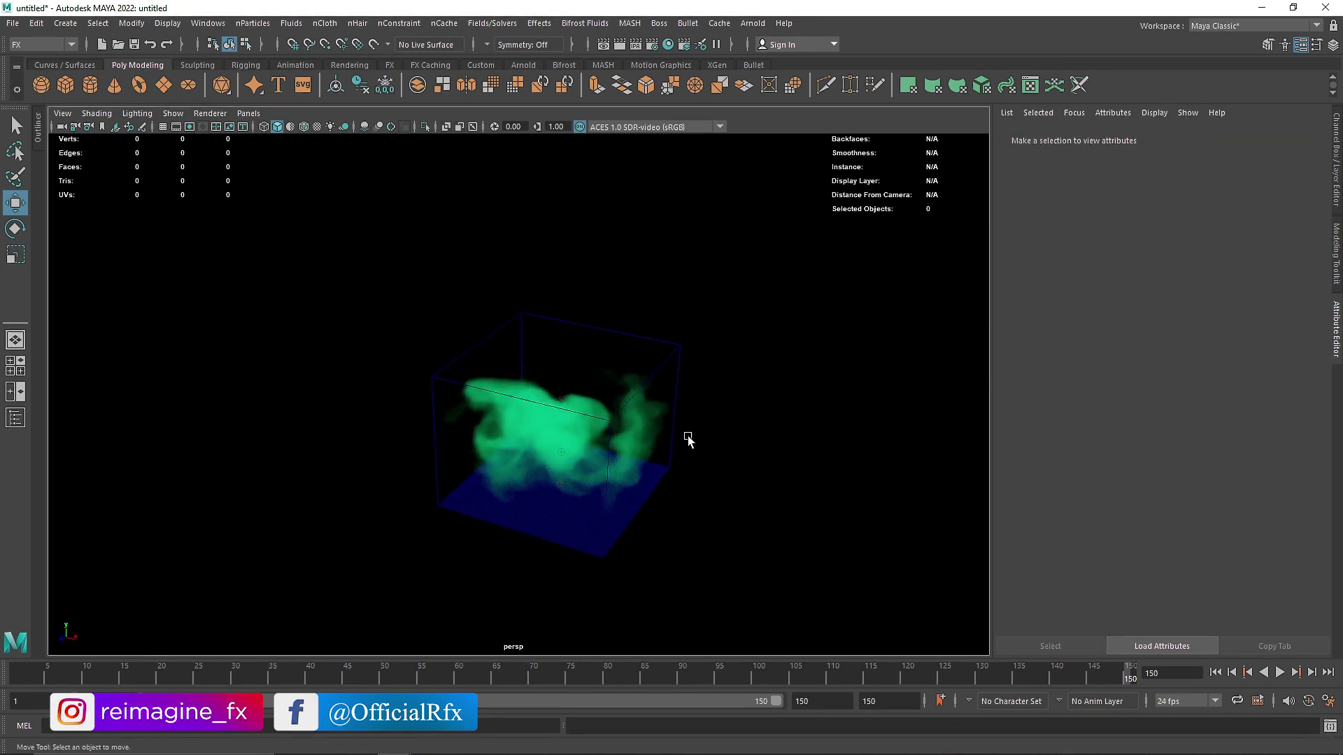
{"action": "right_click", "coordinate": [780, 674]}
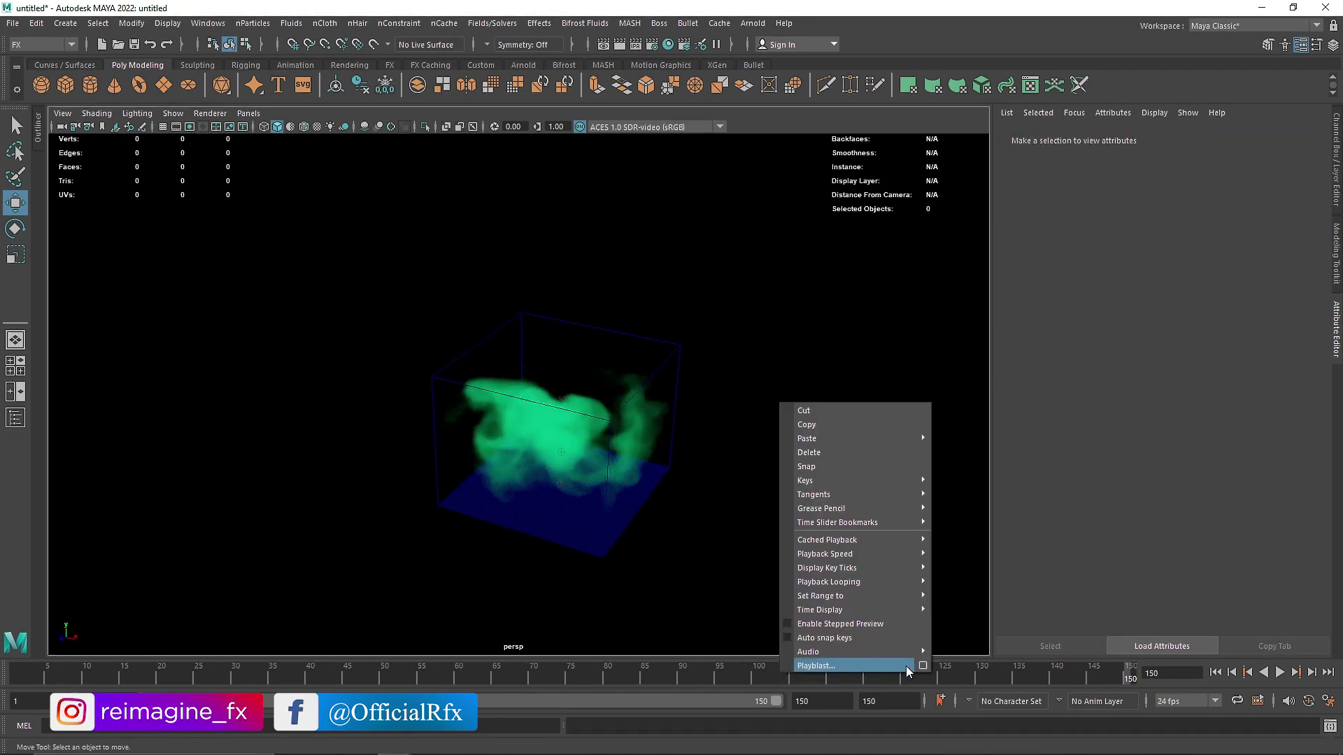
{"action": "left_click", "coordinate": [905, 666]}
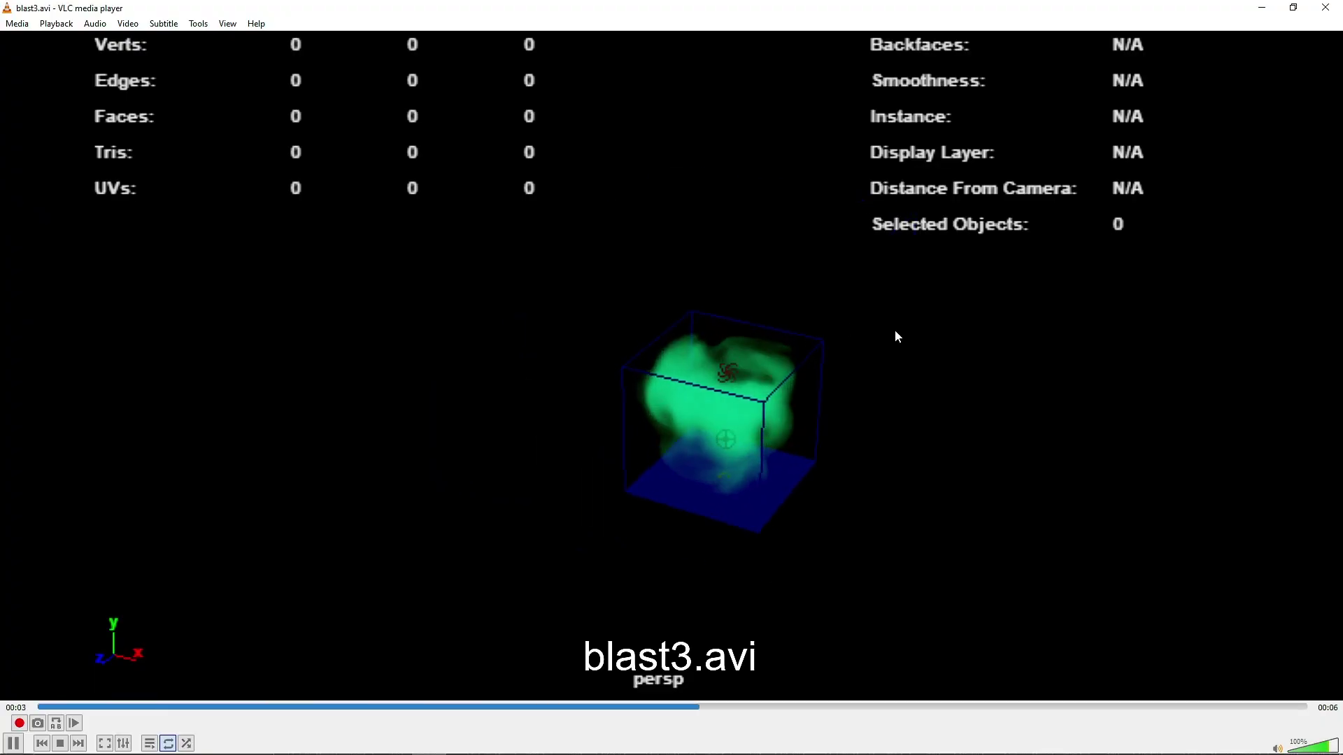
{"action": "left_click", "coordinate": [1329, 7]}
Play the cached simulation in the viewport, stop it at frame 66, and inspect the smoke up close.
{"action": "scroll", "coordinate": [539, 450], "scroll_direction": "up", "scroll_amount": 3}
{"action": "mouse_move", "coordinate": [538, 451]}
{"action": "left_mouse_down", "text": "alt"}
{"action": "mouse_move", "coordinate": [551, 445]}
{"action": "mouse_move", "coordinate": [601, 514]}
{"action": "left_mouse_up", "text": "alt"}
{"action": "left_click", "coordinate": [1284, 674]}
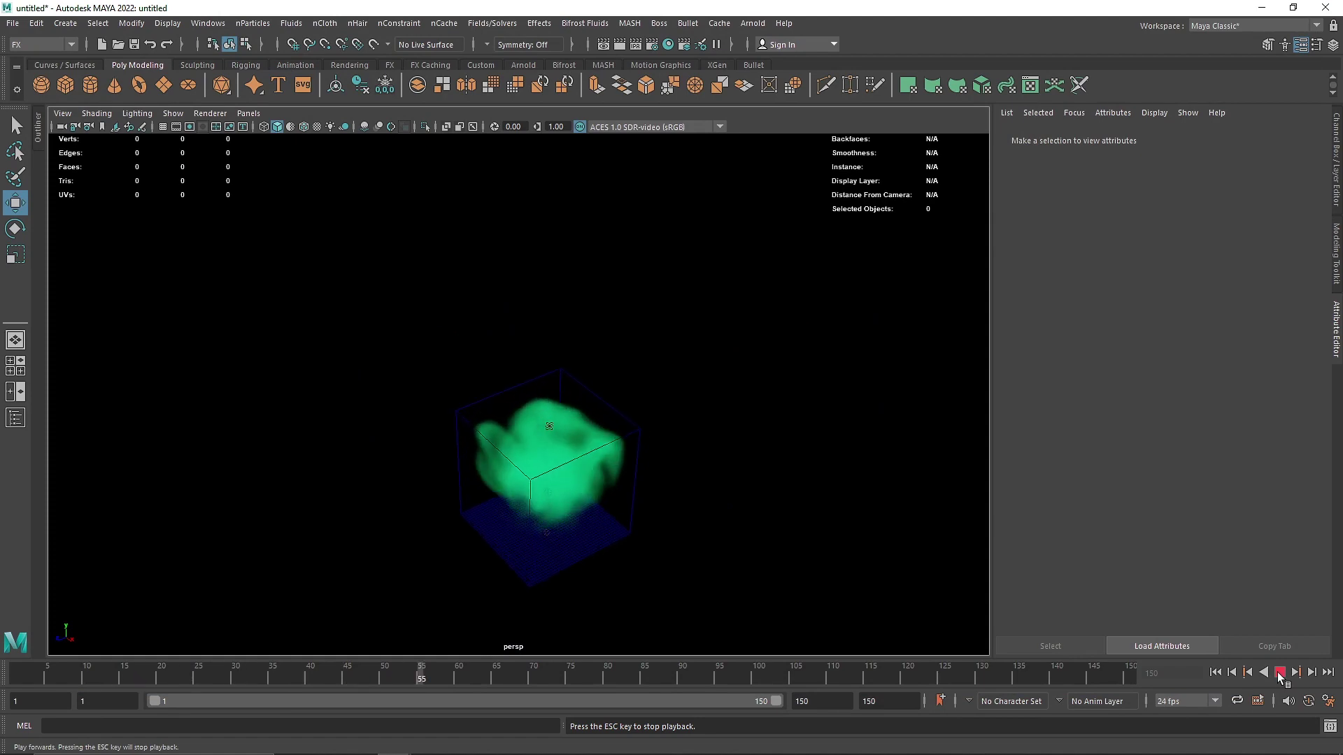
{"action": "left_click", "coordinate": [1281, 675]}
{"action": "left_click_drag", "start_coordinate": [545, 458], "coordinate": [413, 417], "text": "alt"}
{"action": "scroll", "coordinate": [539, 399], "scroll_direction": "up", "scroll_amount": 5}
{"action": "mouse_move", "coordinate": [554, 399]}
{"action": "left_mouse_down", "text": "alt"}
{"action": "mouse_move", "coordinate": [647, 484]}
{"action": "mouse_move", "coordinate": [613, 361]}
{"action": "left_mouse_up", "text": "alt"}
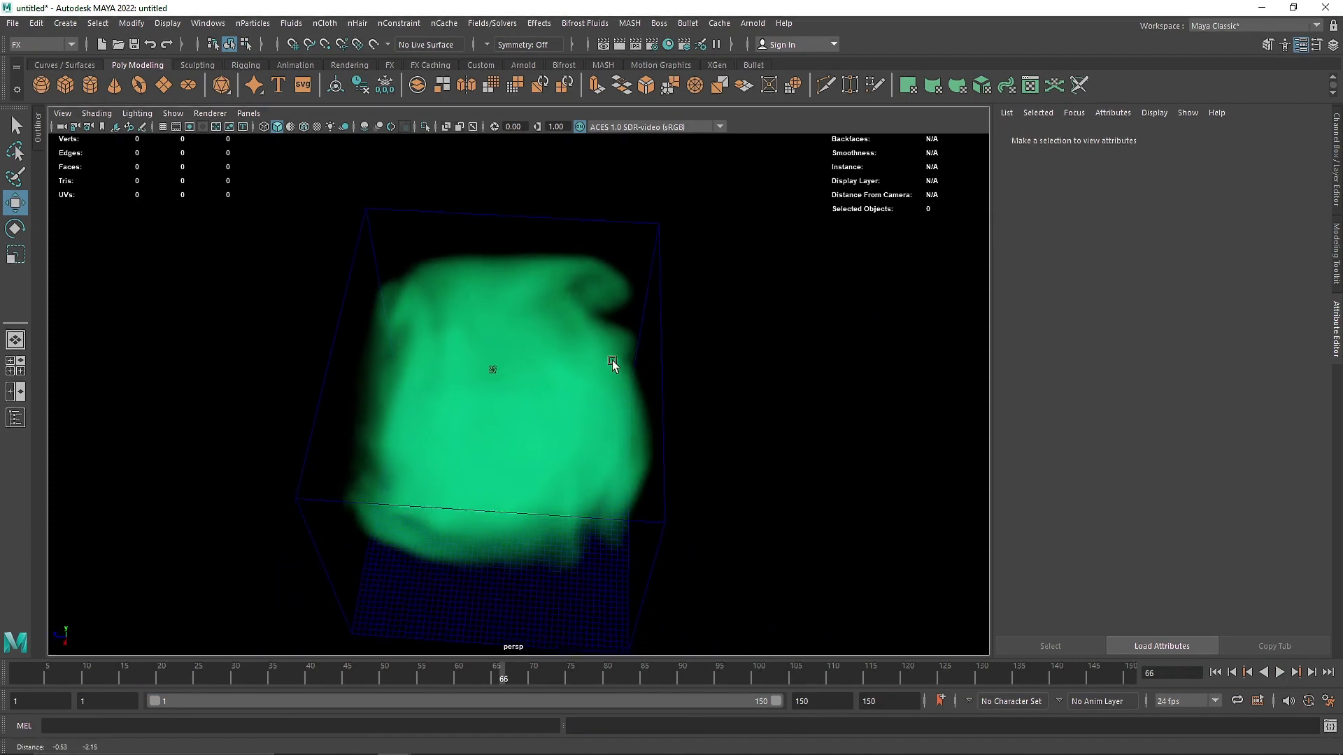
Scrub the timeline to frame 117 and inspect the smoke's shape from another angle.
{"action": "left_click_drag", "start_coordinate": [504, 673], "coordinate": [884, 670]}
{"action": "scroll", "coordinate": [656, 489], "scroll_direction": "down", "scroll_amount": 5}
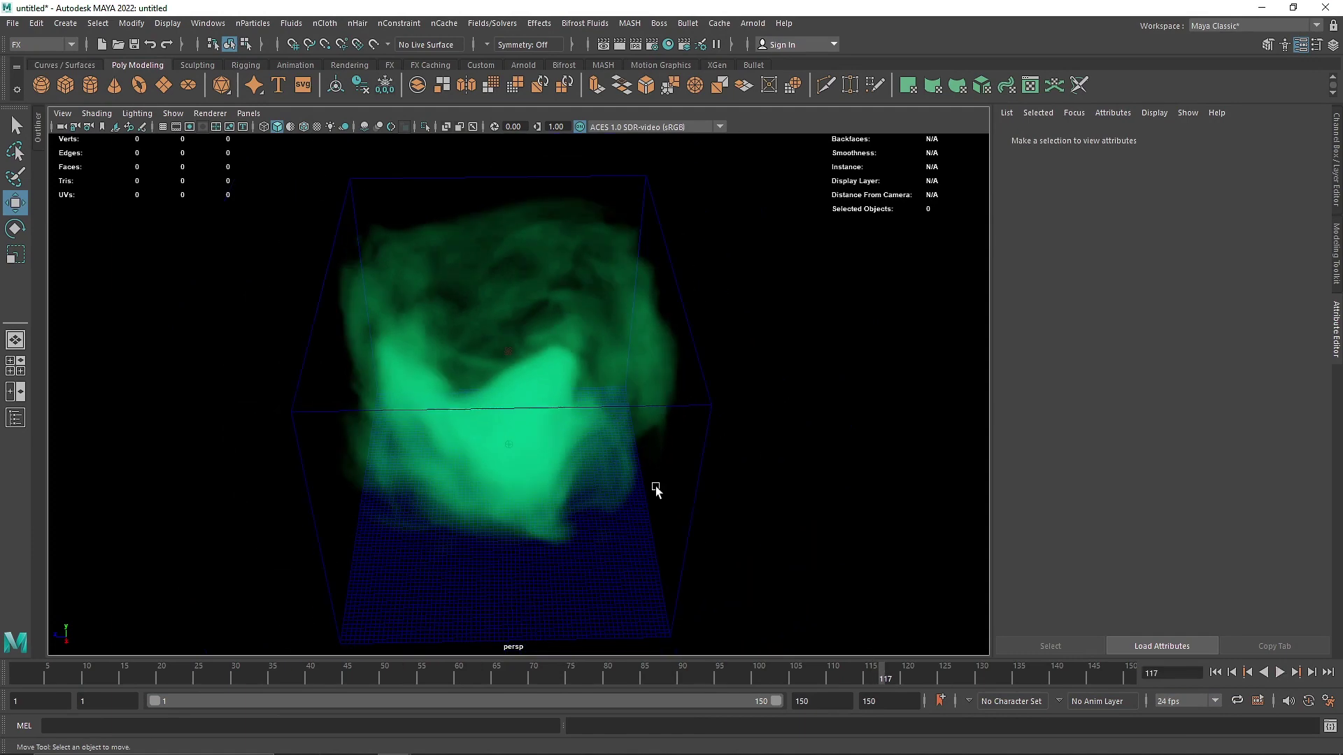
{"action": "mouse_move", "coordinate": [656, 490]}
{"action": "left_mouse_down", "text": "alt"}
{"action": "mouse_move", "coordinate": [350, 374]}
{"action": "mouse_move", "coordinate": [240, 380]}
{"action": "mouse_move", "coordinate": [677, 420]}
{"action": "mouse_move", "coordinate": [430, 371]}
{"action": "mouse_move", "coordinate": [462, 329]}
{"action": "left_mouse_up", "text": "alt"}
{"action": "left_click", "coordinate": [488, 25]}
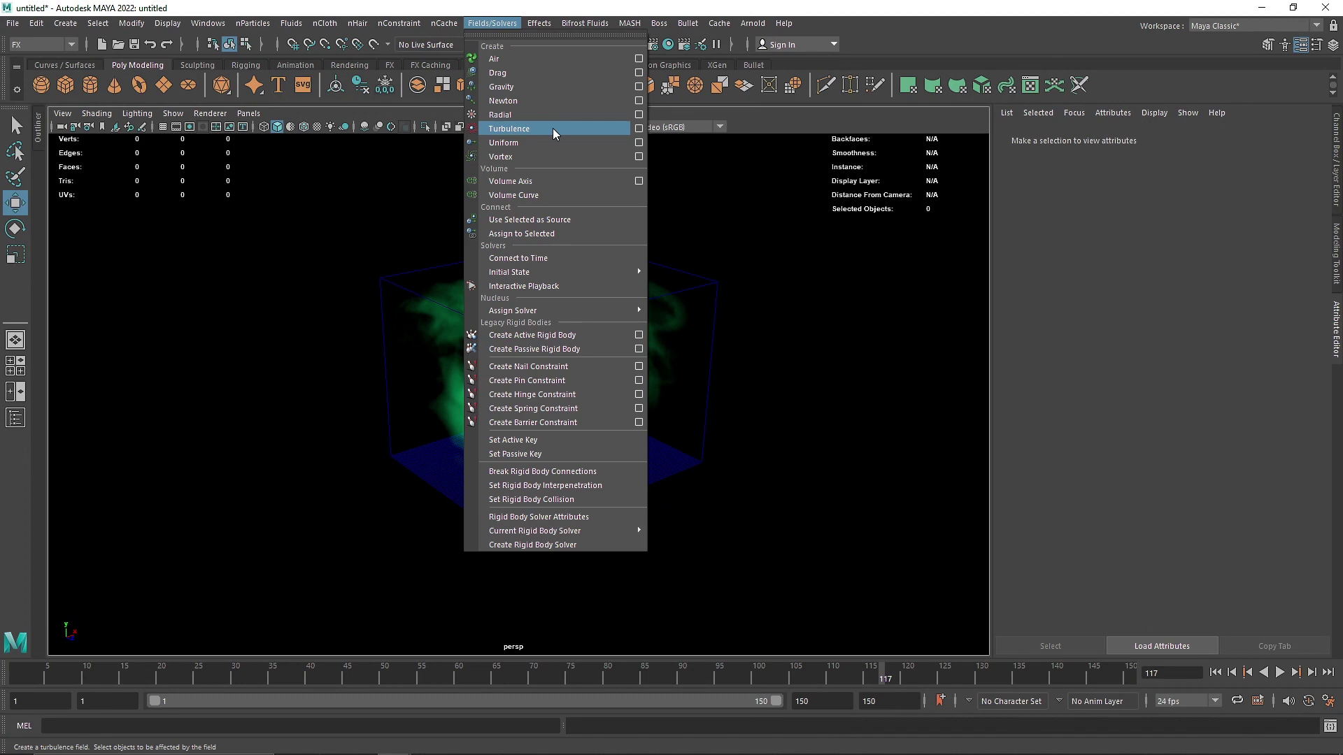
{"action": "left_click", "coordinate": [313, 339]}
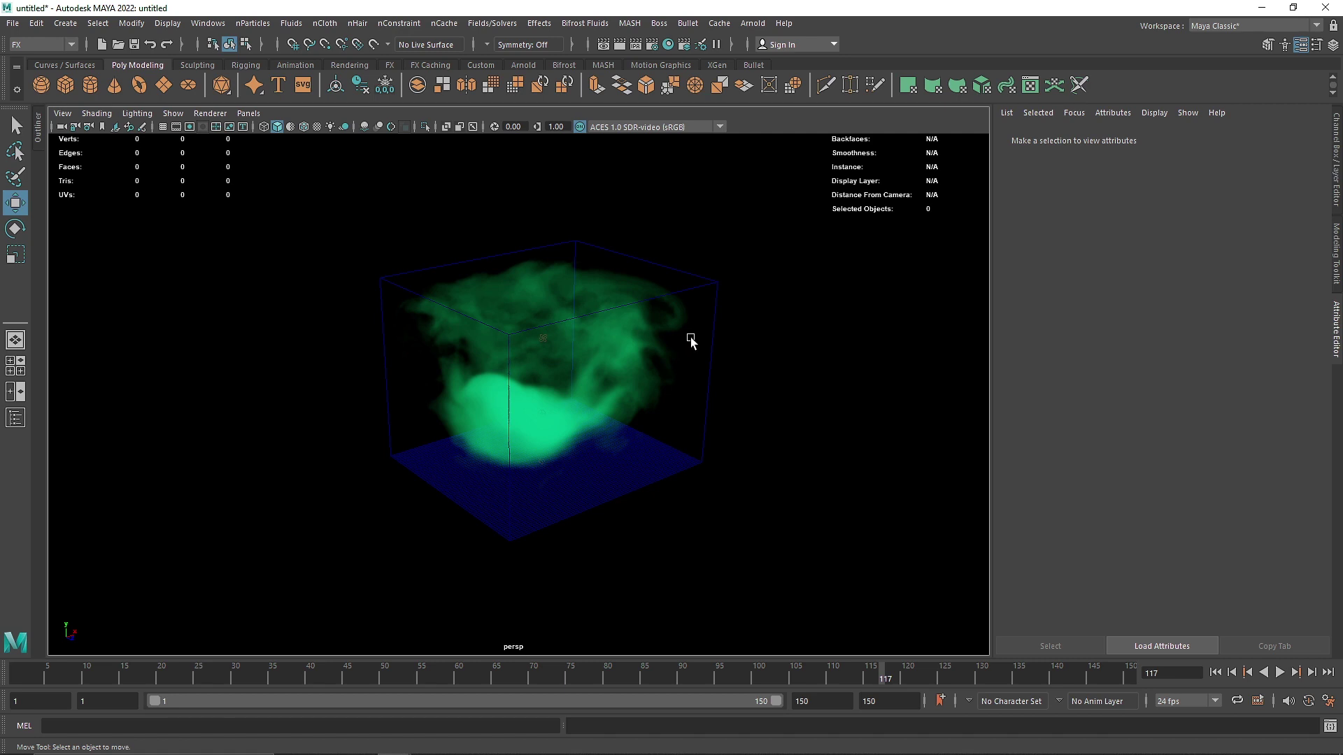
{"action": "left_click", "coordinate": [489, 24]}
{"action": "left_click", "coordinate": [769, 276]}
{"action": "left_click_drag", "start_coordinate": [455, 372], "coordinate": [626, 368], "text": "alt"}
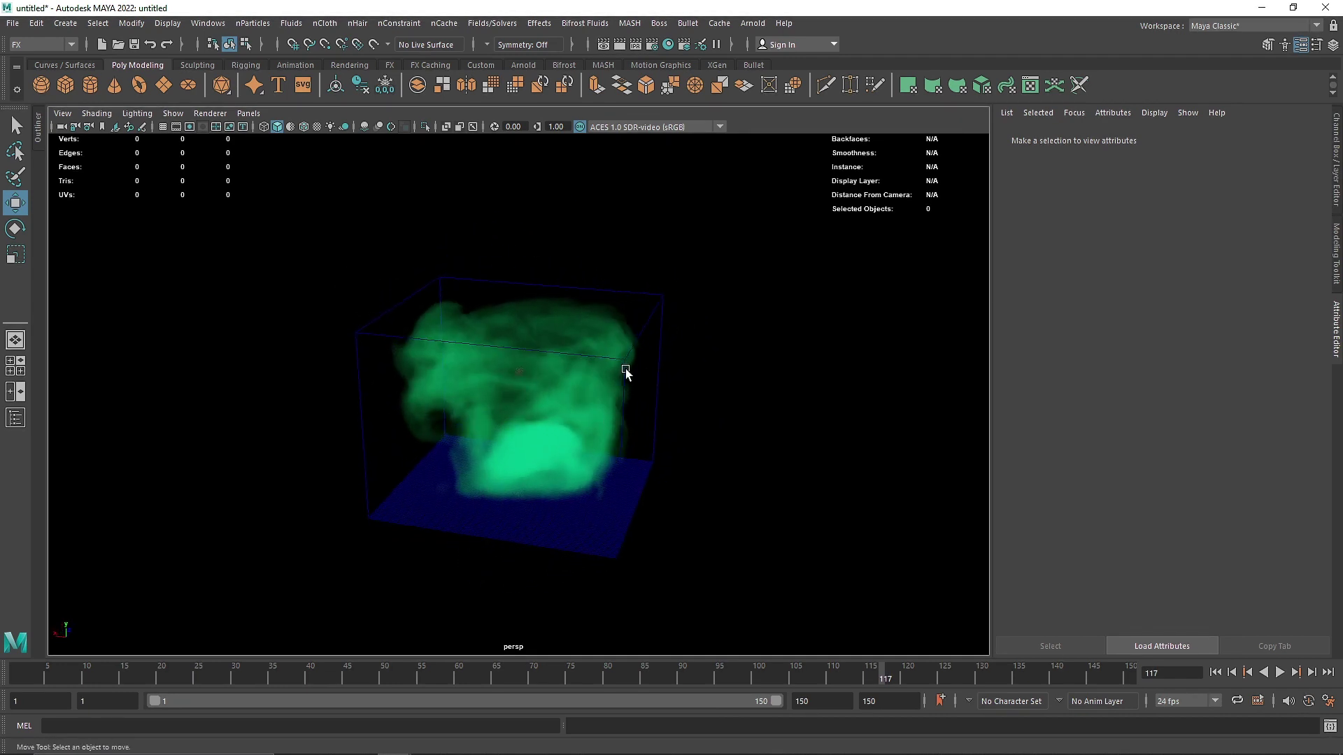